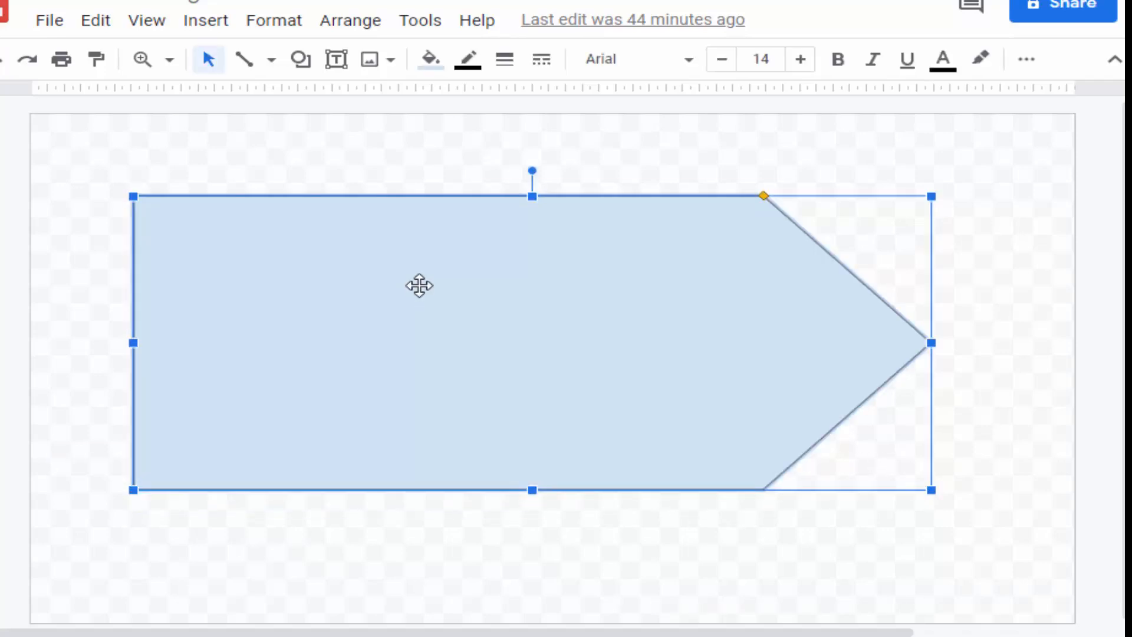
- Fill the arrow-shaped pentagon with blue, and replace that fill with white
left_click(430, 60)
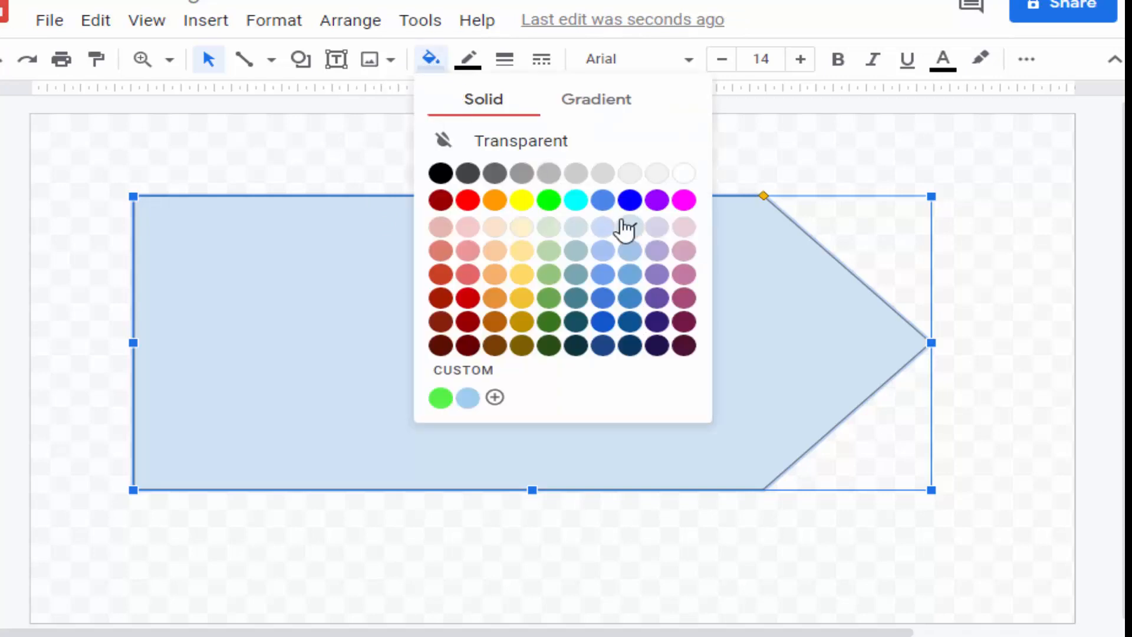
left_click(630, 201)
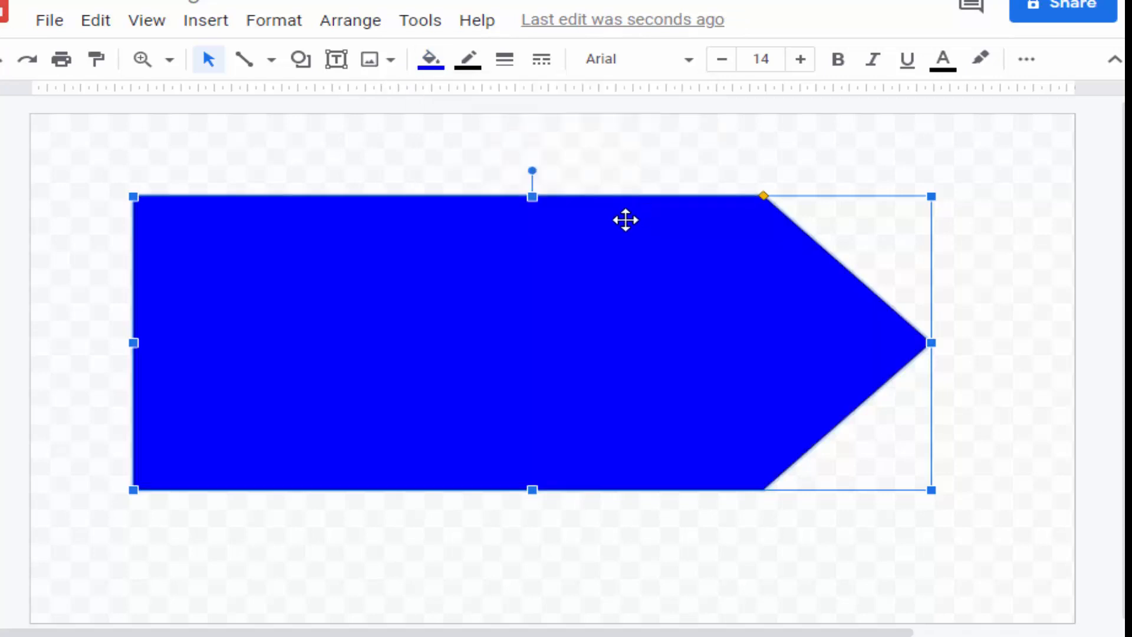
left_click(431, 59)
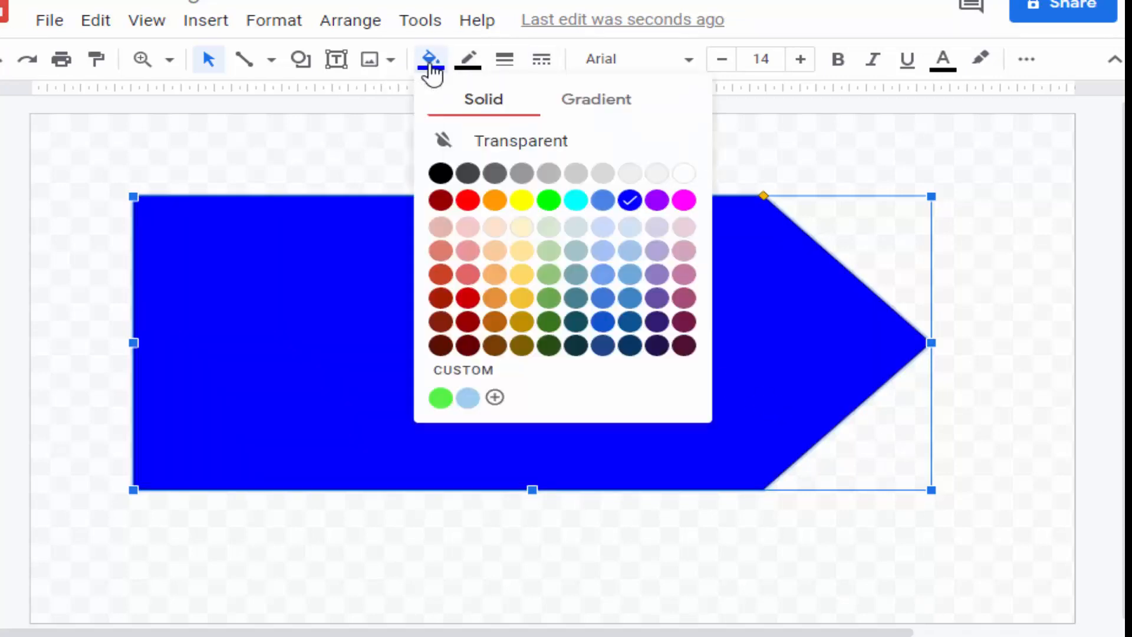
left_click(688, 173)
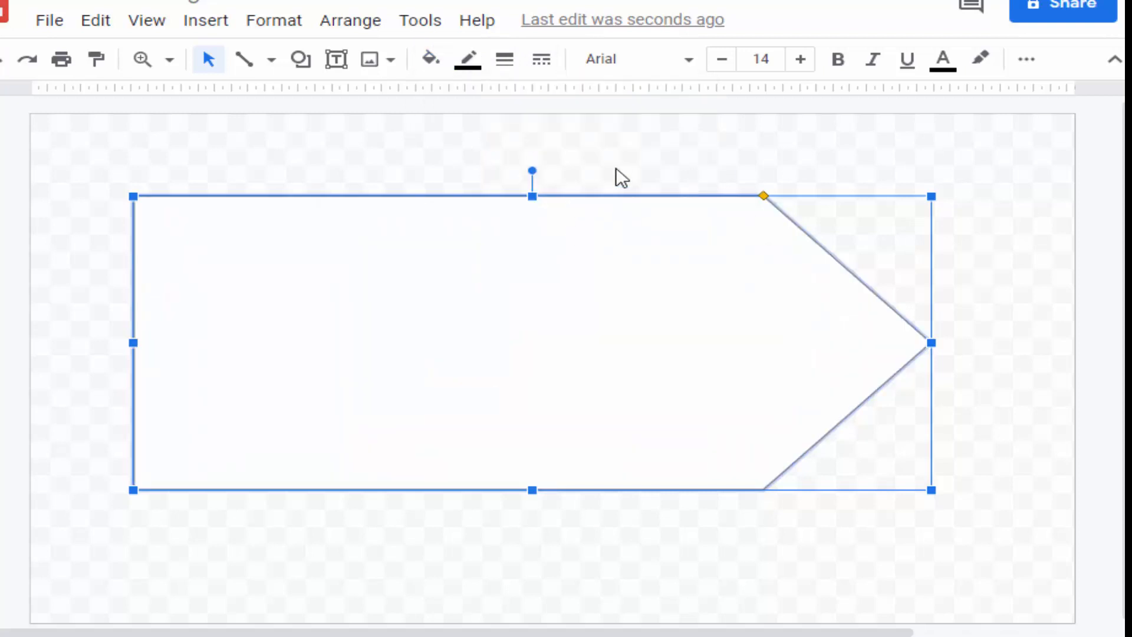
left_click(667, 174)
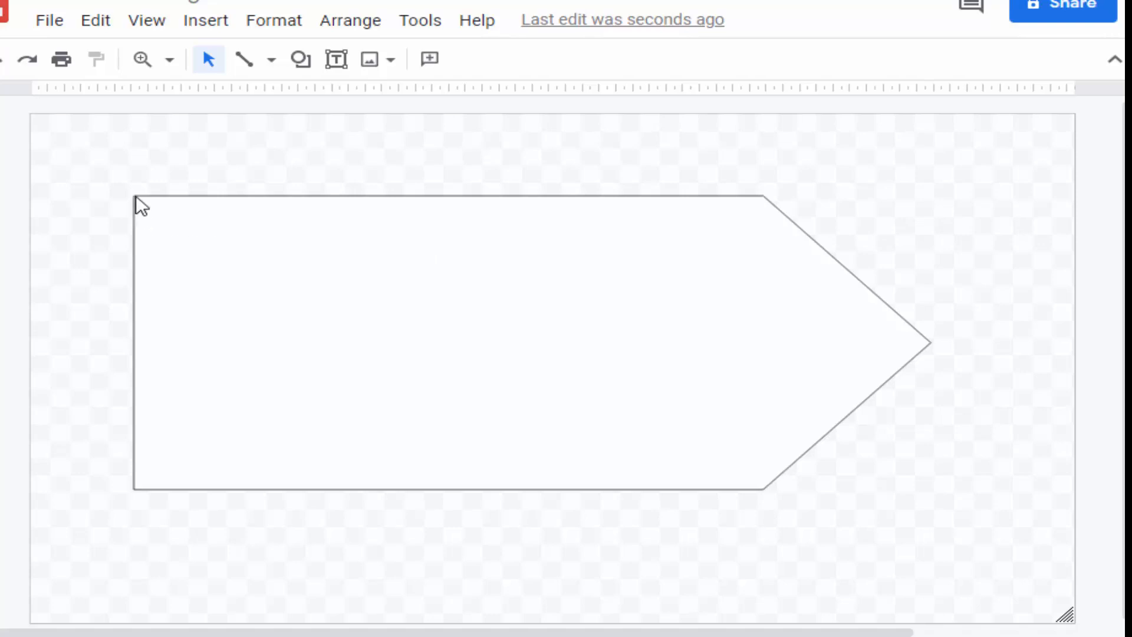
left_click_drag(126, 177, 880, 508)
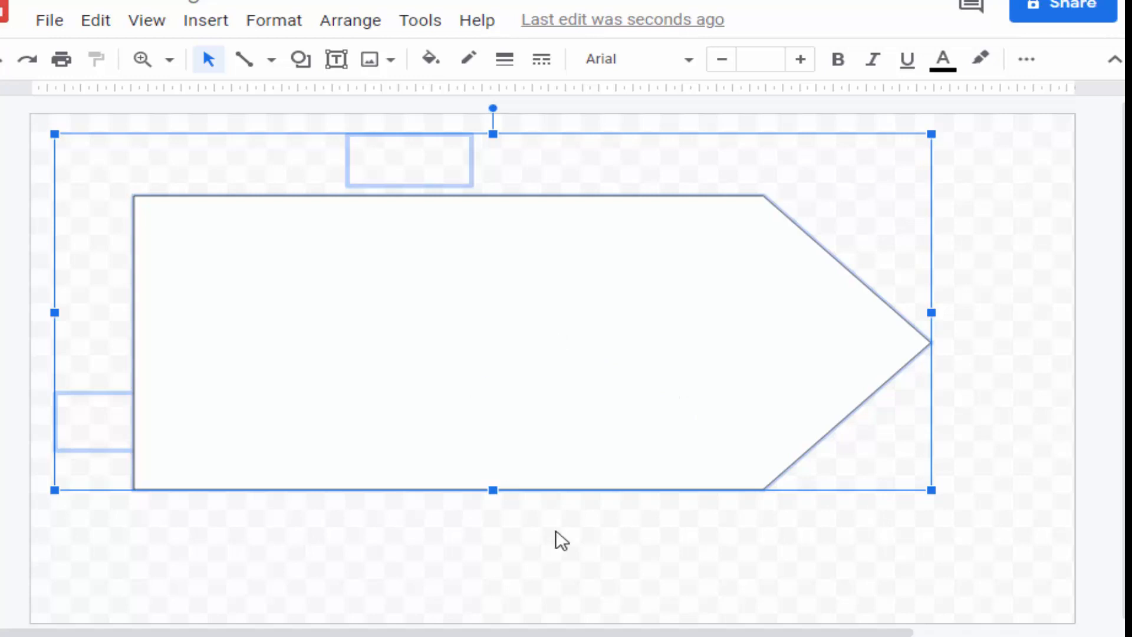
left_click(708, 548)
left_click(587, 425)
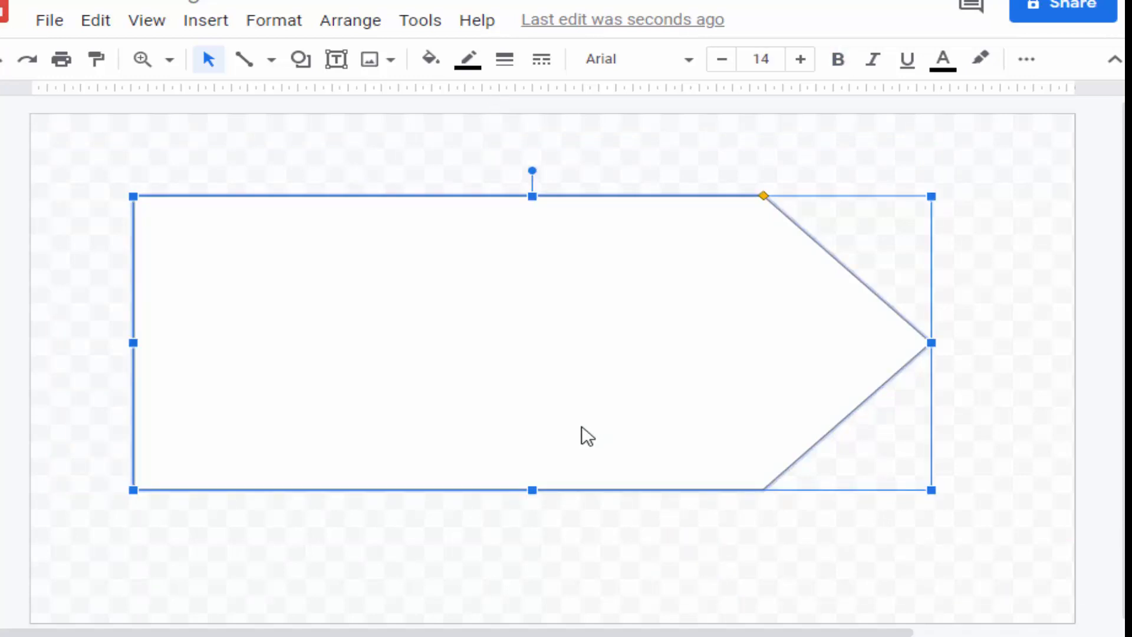
left_click(551, 563)
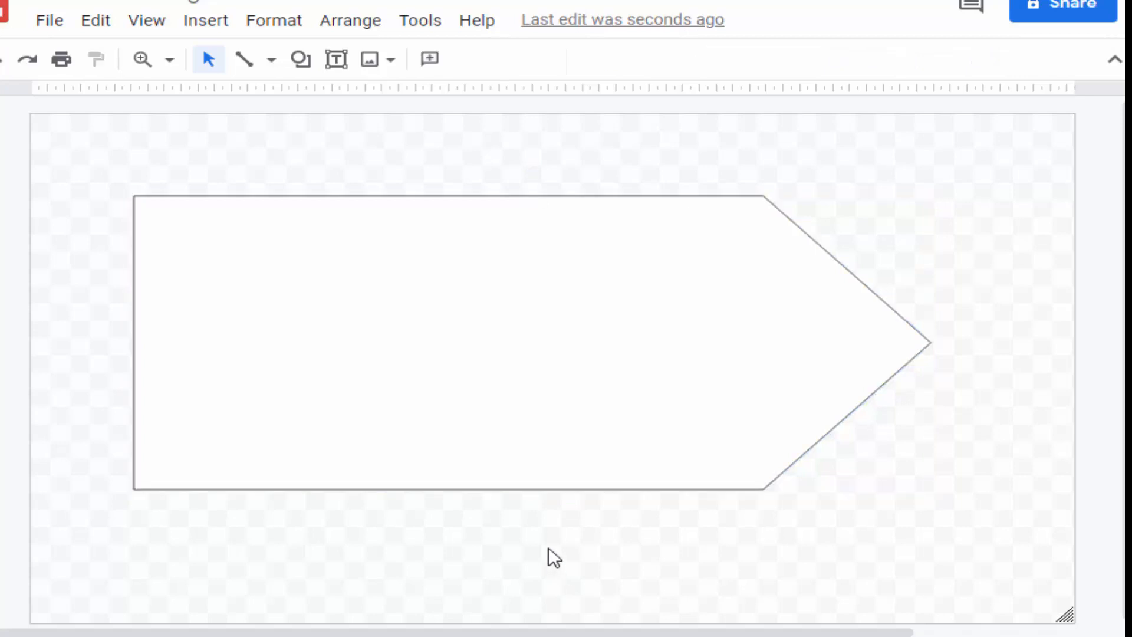
- Duplicate the white pentagon and shrink the copy's height, width and shoulder point so it nests evenly inside the original
left_click(522, 417)
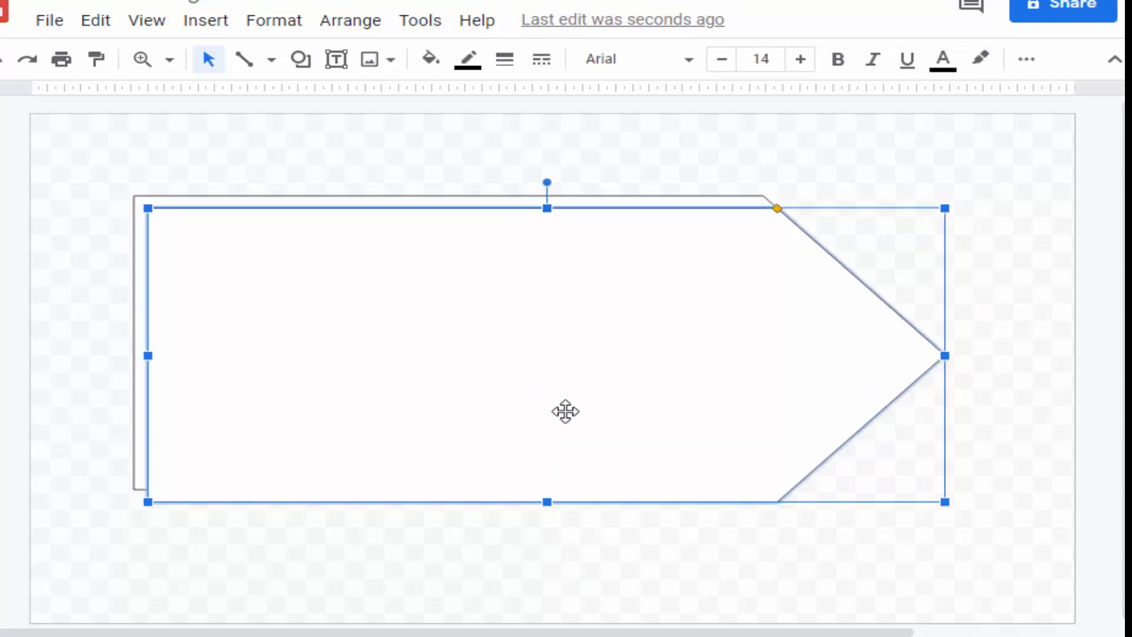
left_click_drag(548, 502, 545, 475)
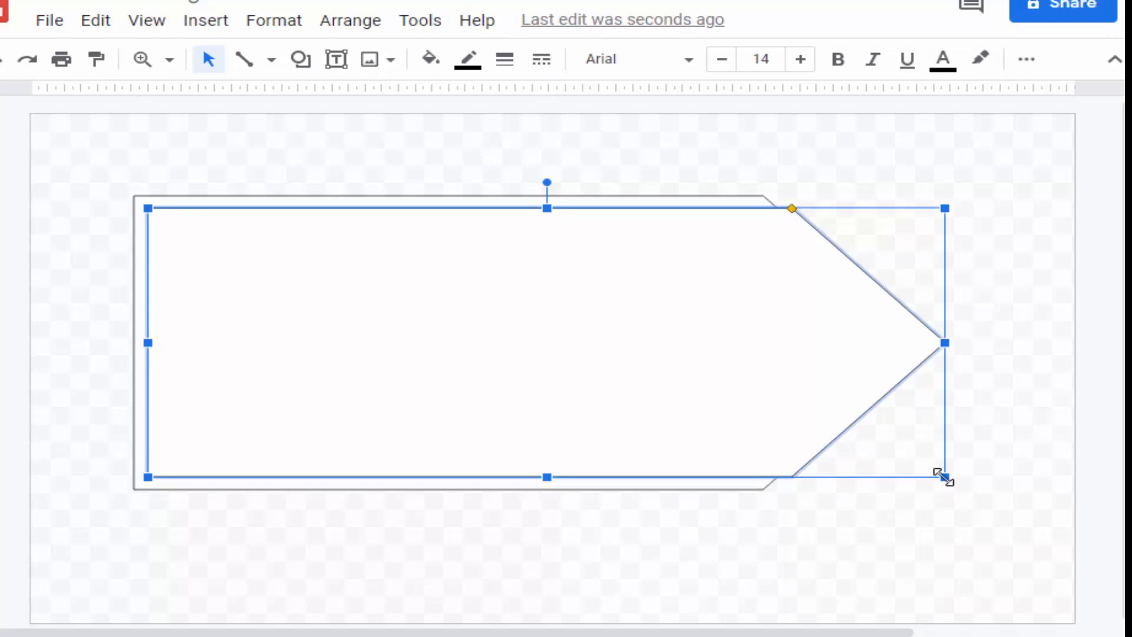
left_click_drag(944, 478, 910, 476)
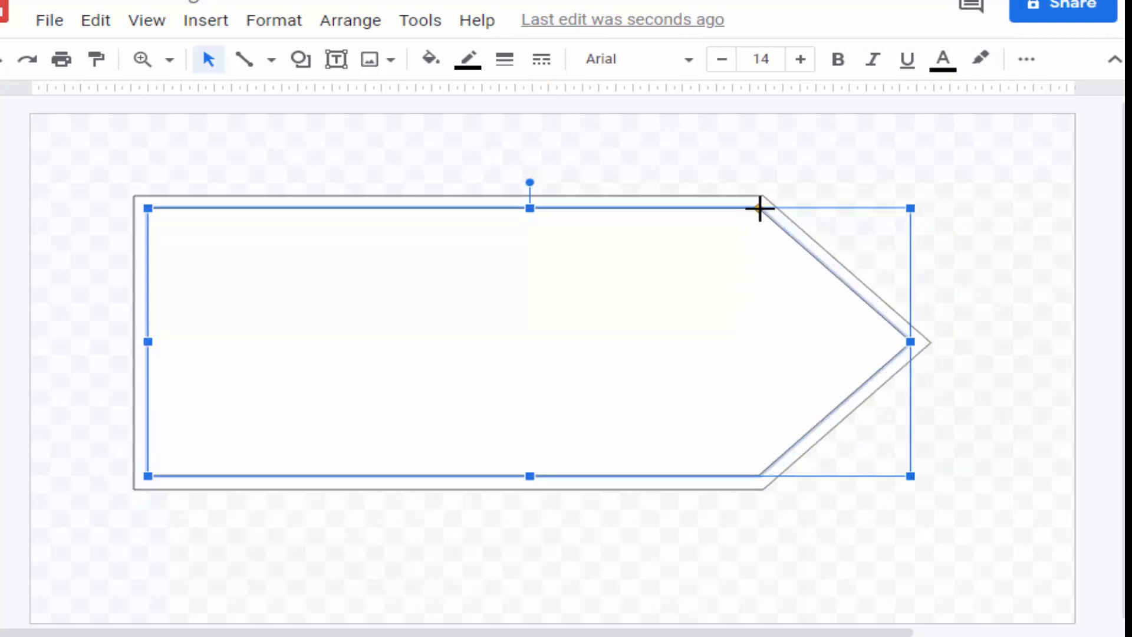
left_click_drag(761, 209, 753, 220)
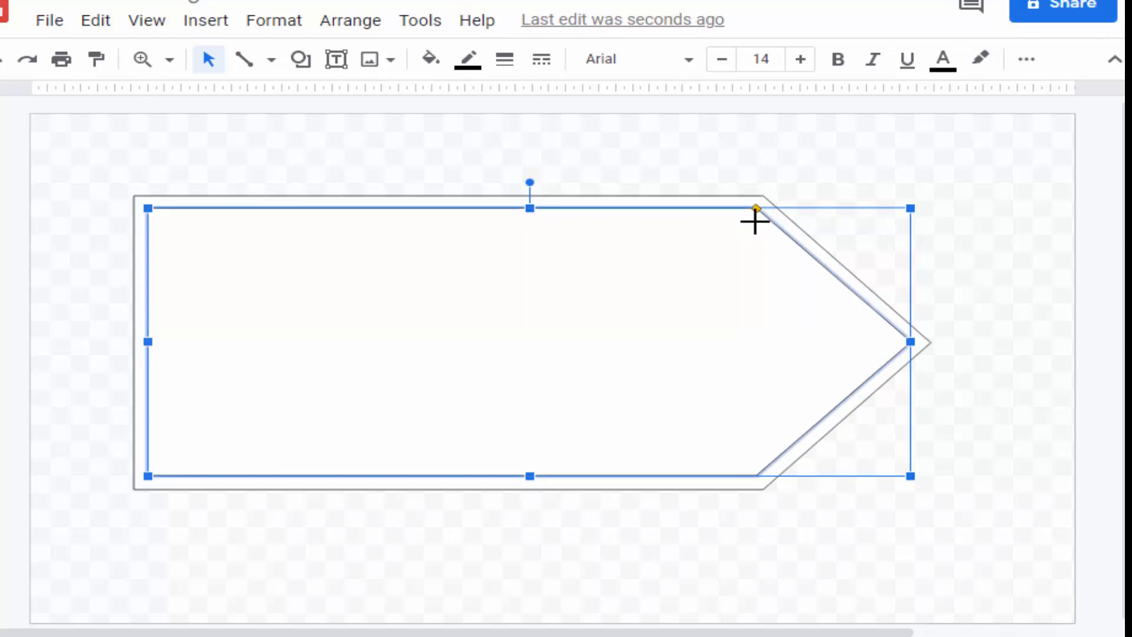
left_click(1020, 319)
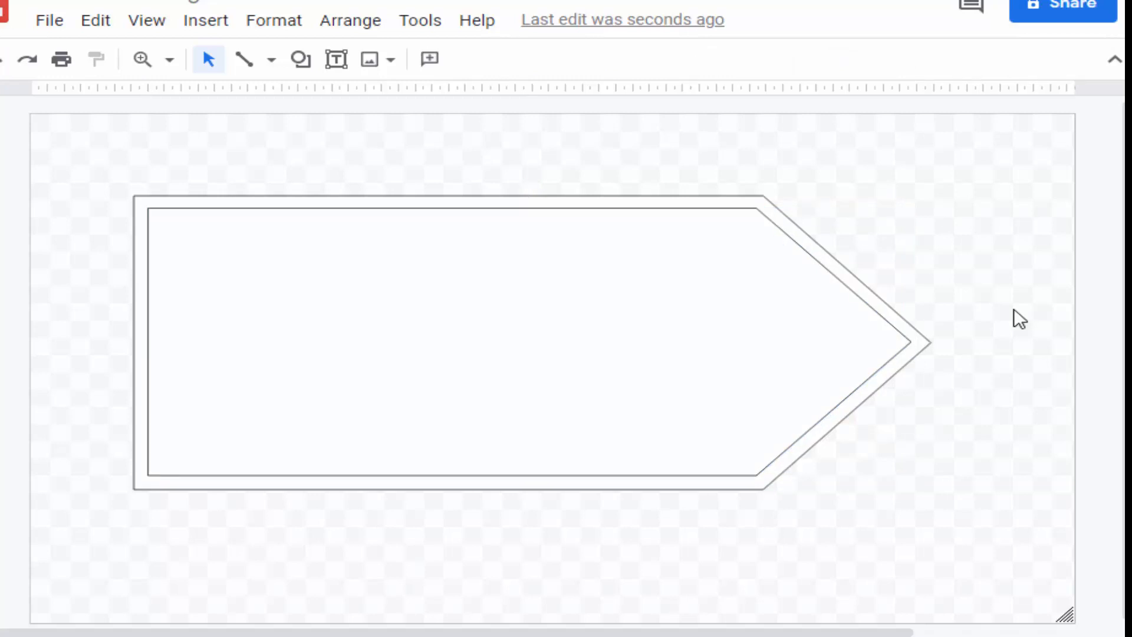
- Paste a copy of the inner pentagon and reduce its height and width to form a third nested outline, undoing the excess height reduction
key("ctrl+v")
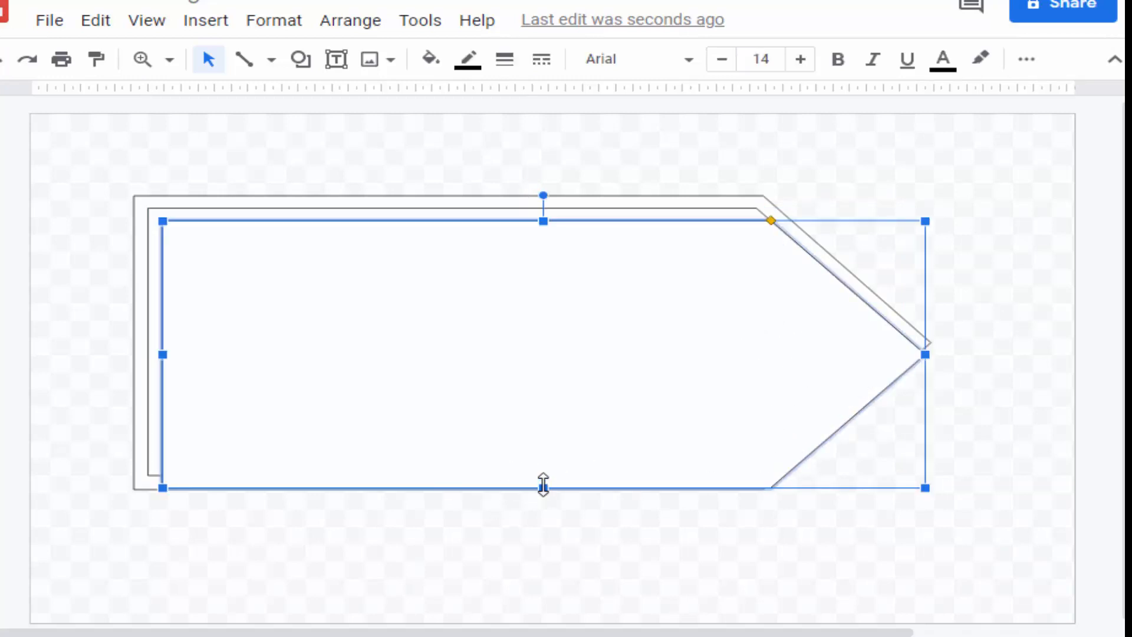
left_click_drag(543, 485, 539, 467)
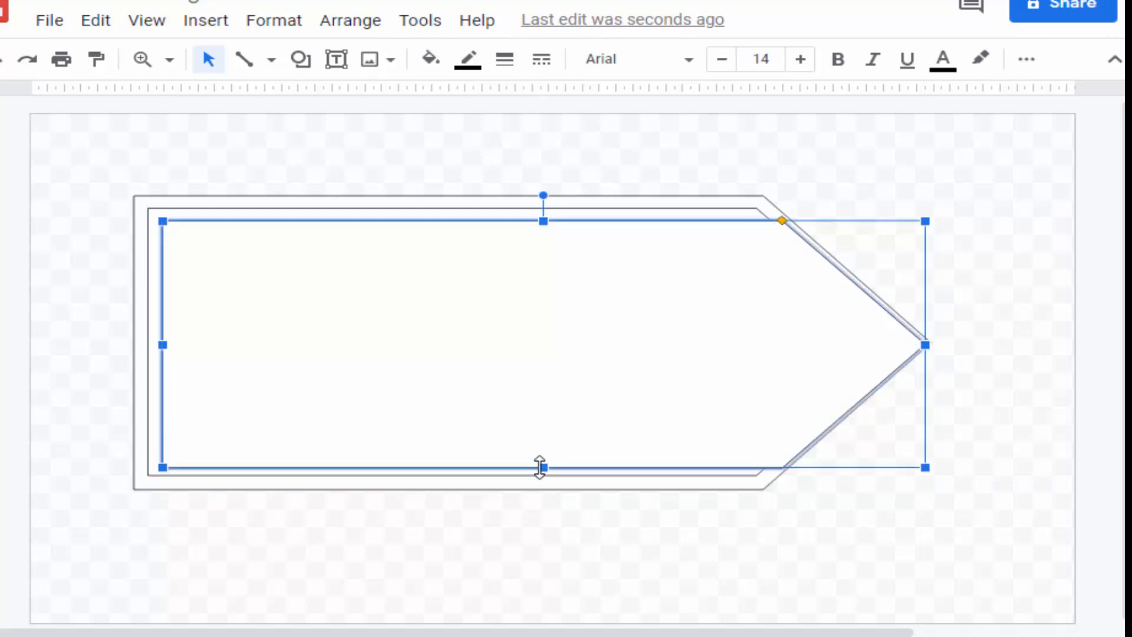
left_click_drag(925, 345, 902, 343)
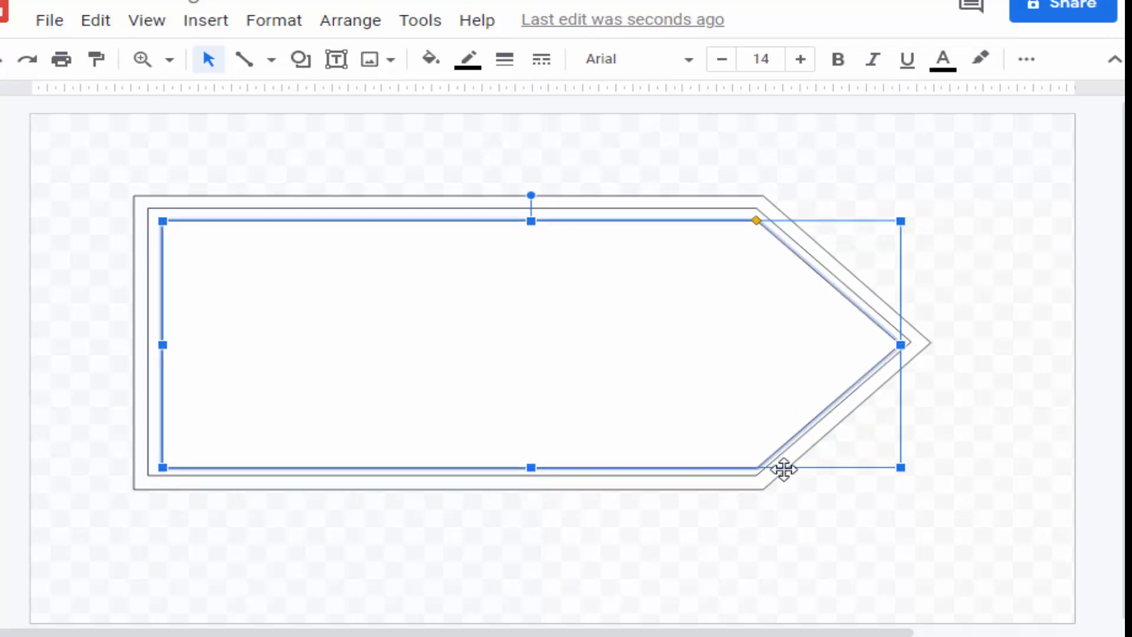
left_click_drag(531, 467, 531, 458)
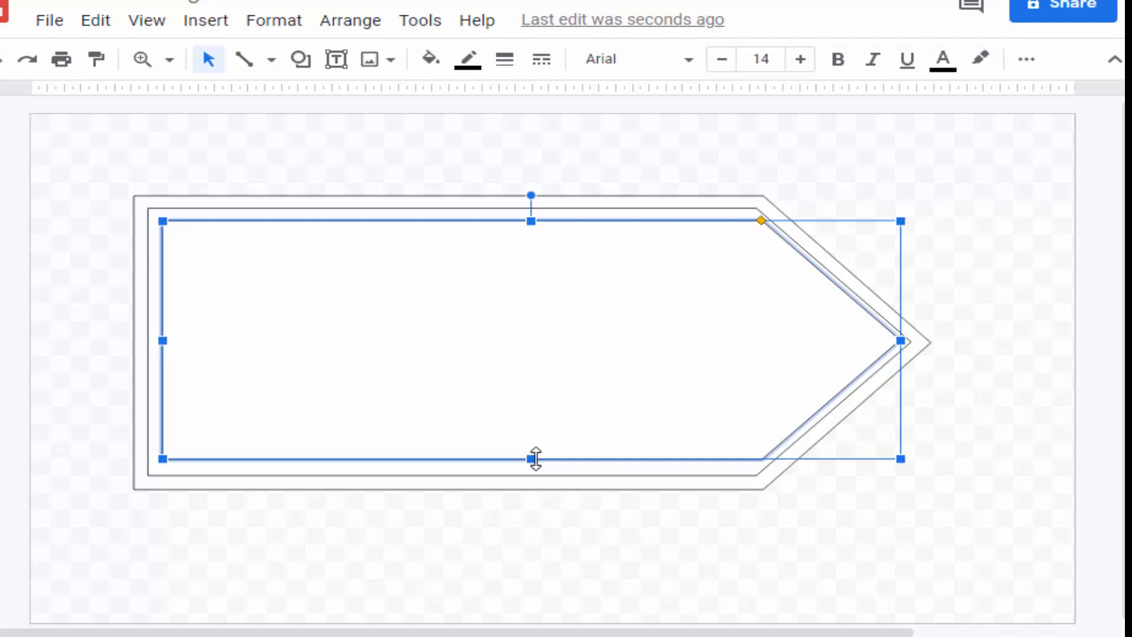
key("ctrl+z")
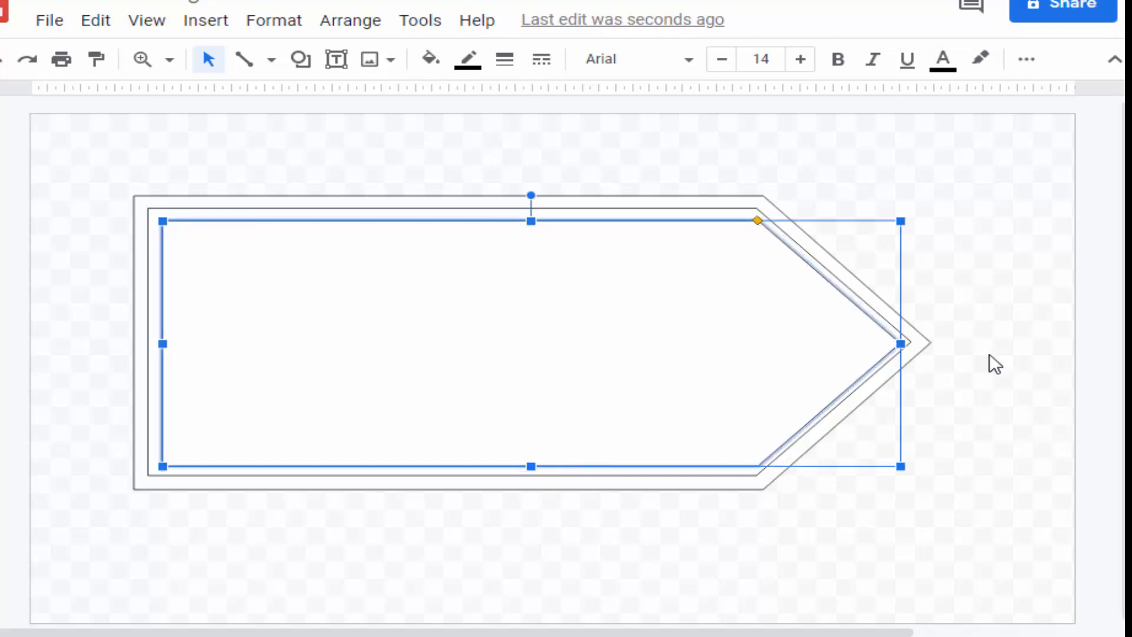
left_click(995, 364)
- Duplicate the third pentagon and shrink the copy's height and width to fit inside it as the fourth outline
left_click(715, 358)
left_click(1020, 319)
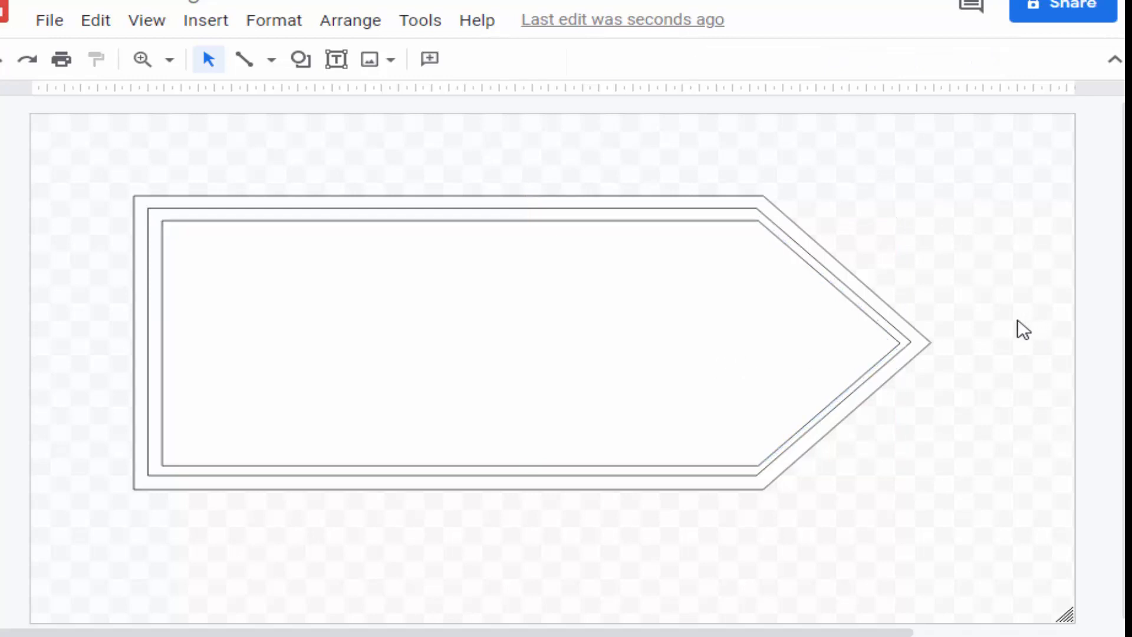
left_click(824, 356)
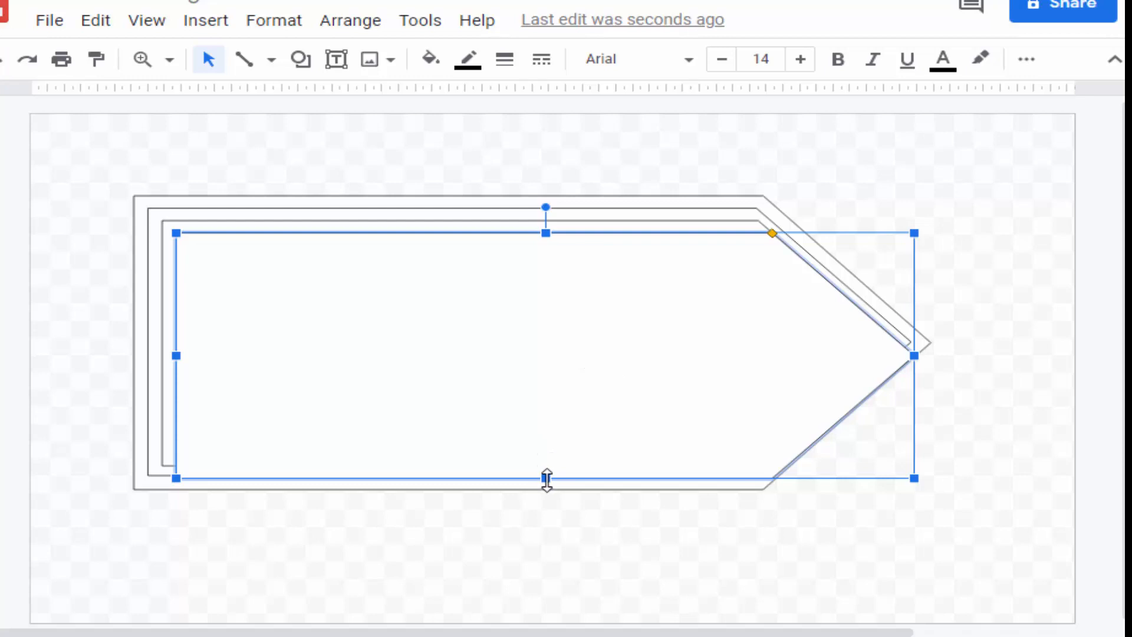
left_click_drag(547, 479, 545, 464)
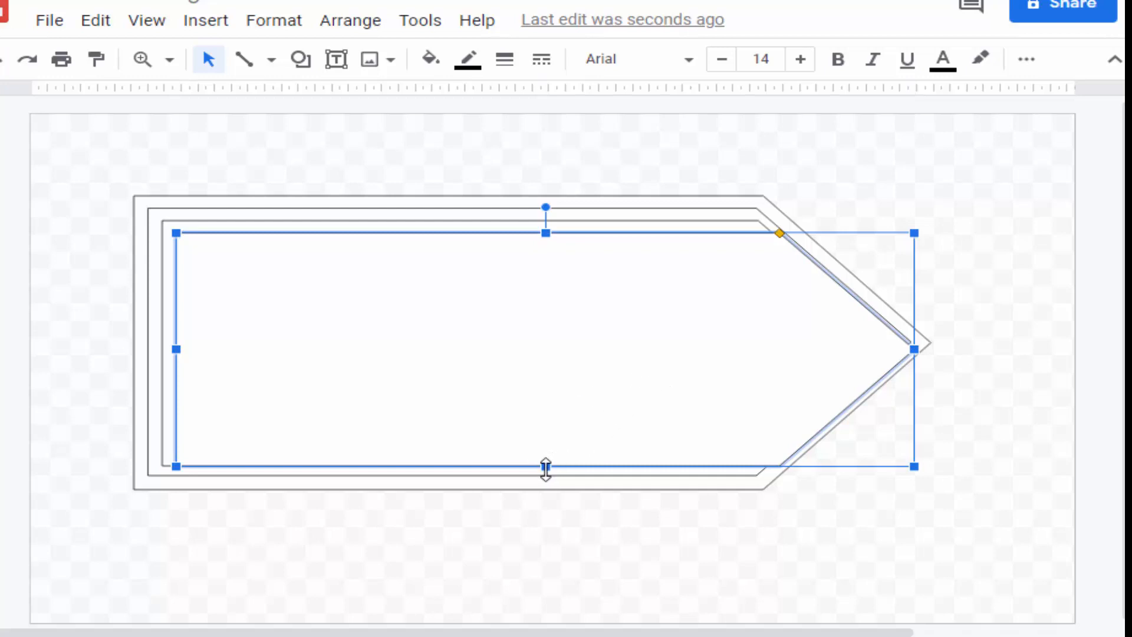
left_click_drag(547, 467, 547, 460)
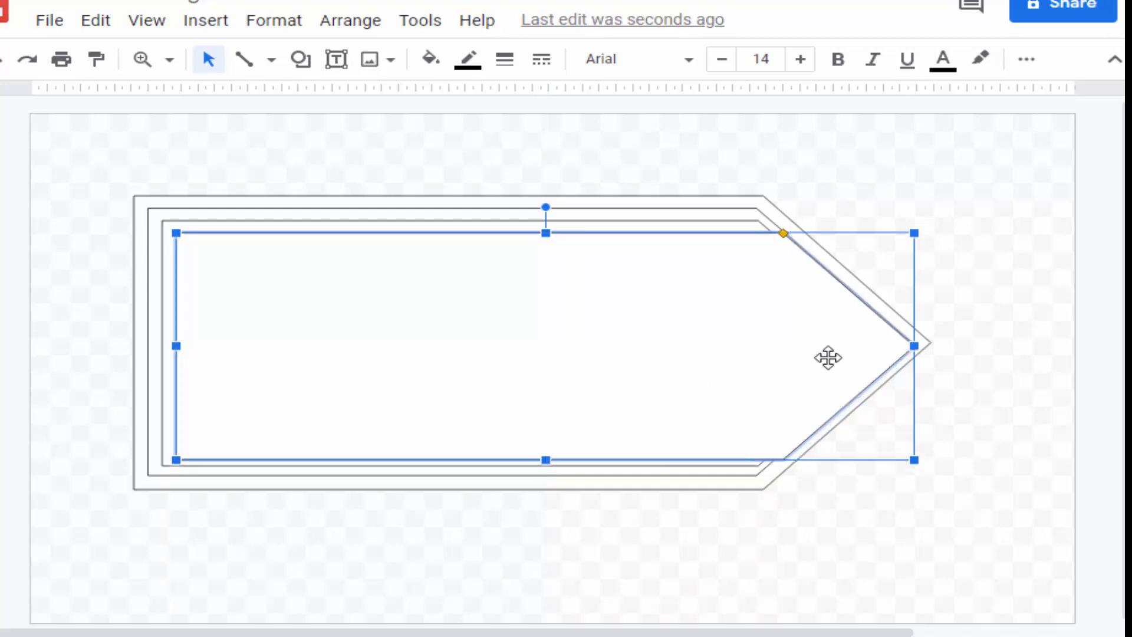
left_click_drag(915, 343, 884, 344)
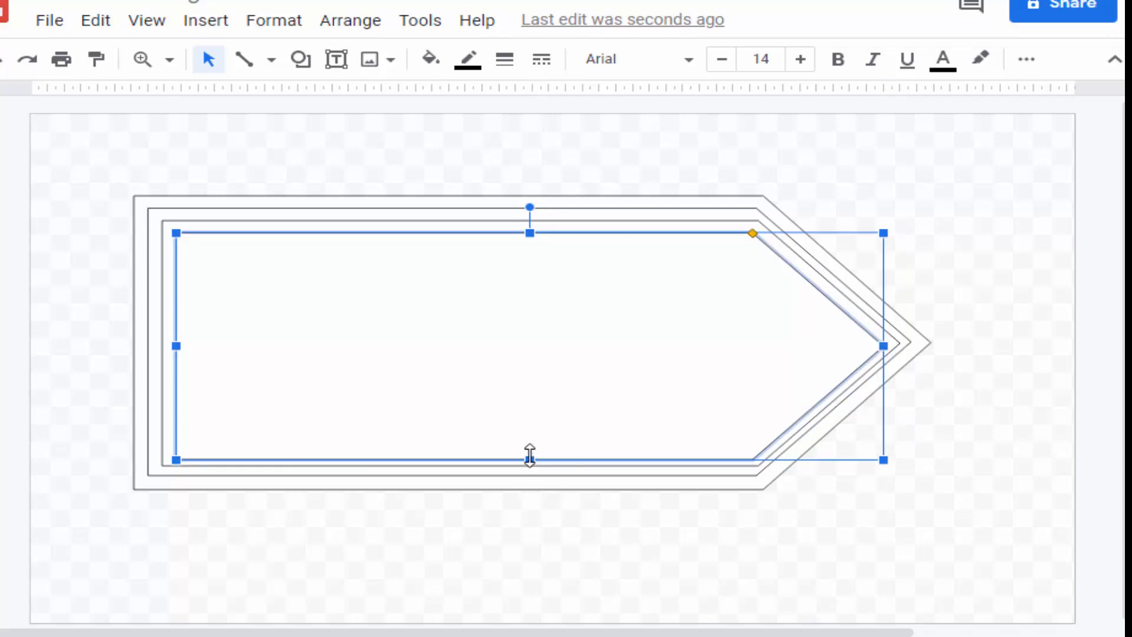
left_click_drag(529, 457, 530, 450)
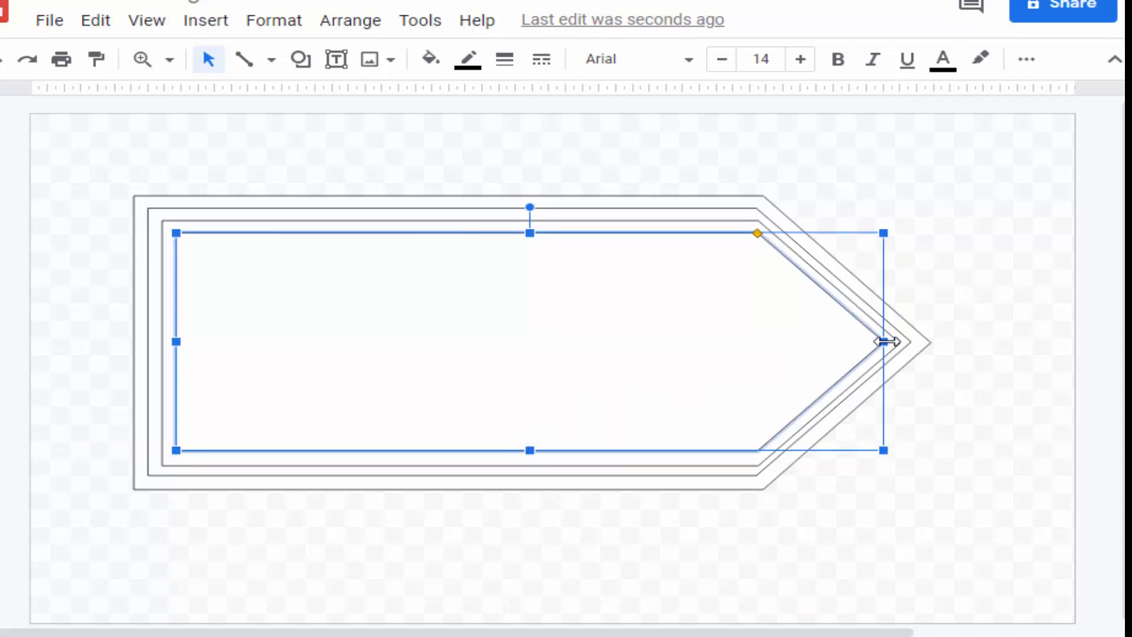
left_click_drag(884, 341, 879, 341)
left_click(956, 400)
- Duplicate the fourth pentagon and reduce the copy's height and width so it sits inside as the fifth outline
left_click(871, 405)
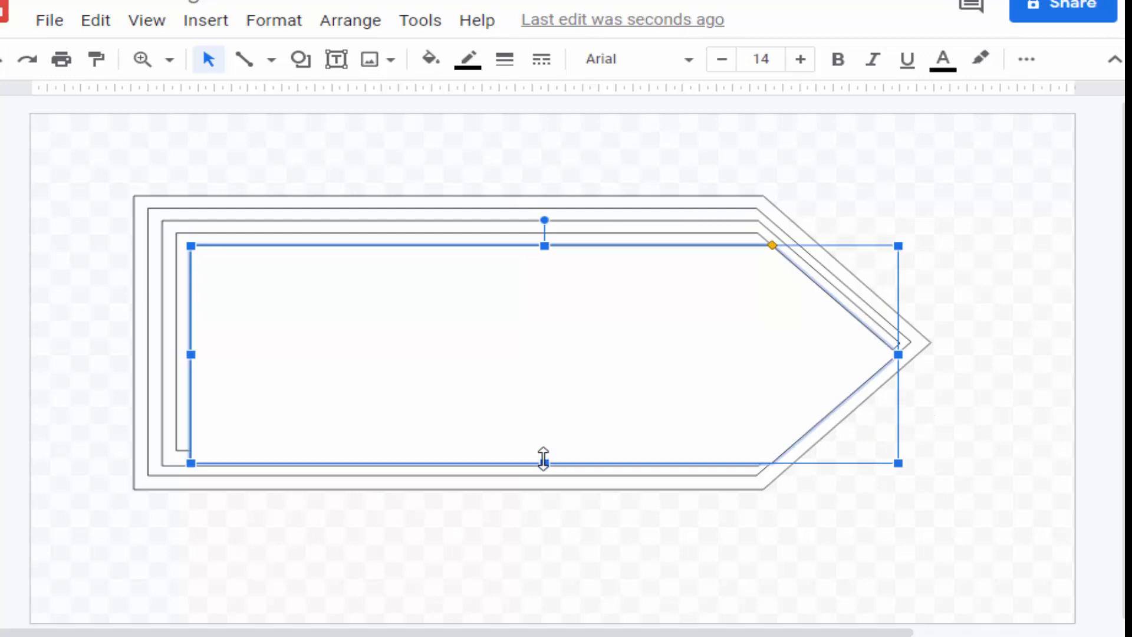
left_click_drag(543, 458, 543, 435)
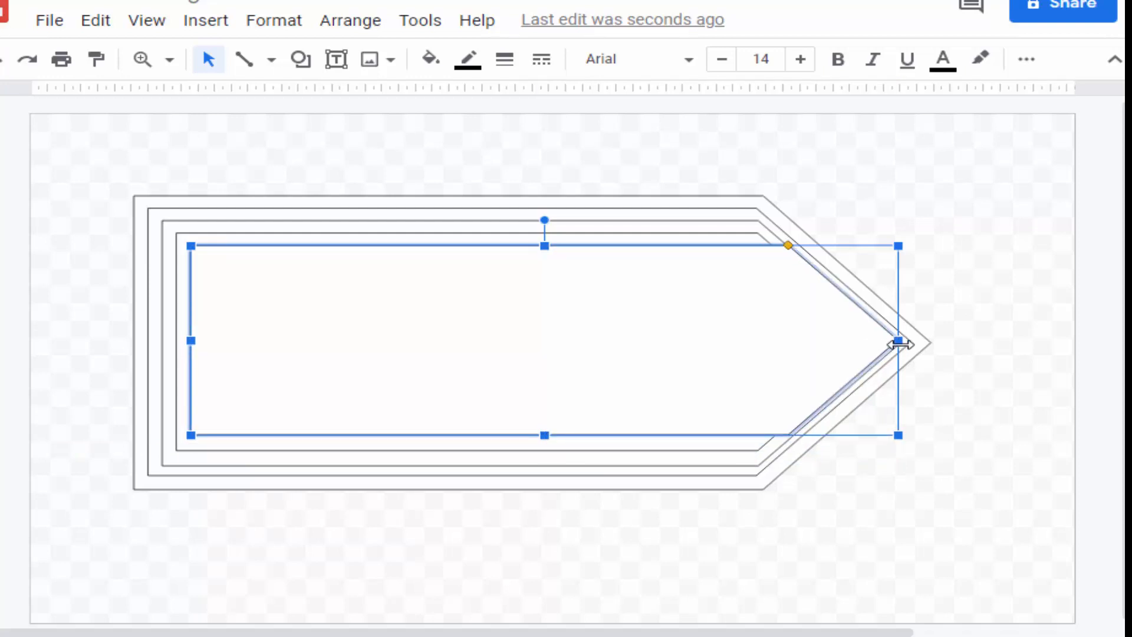
left_click_drag(899, 343, 873, 342)
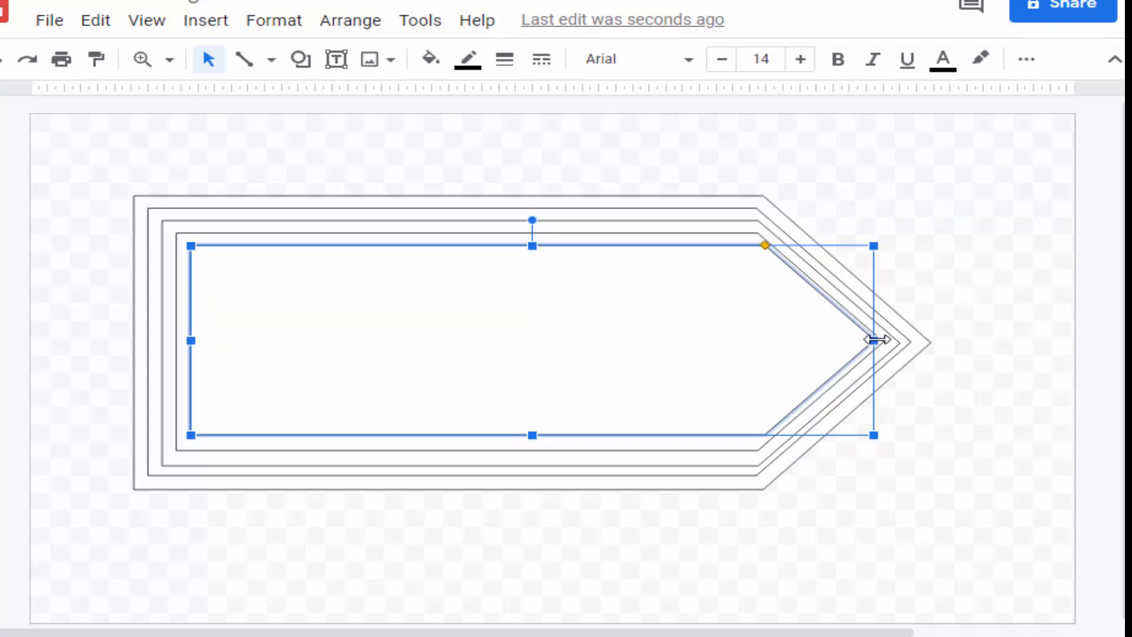
left_click_drag(876, 339, 863, 341)
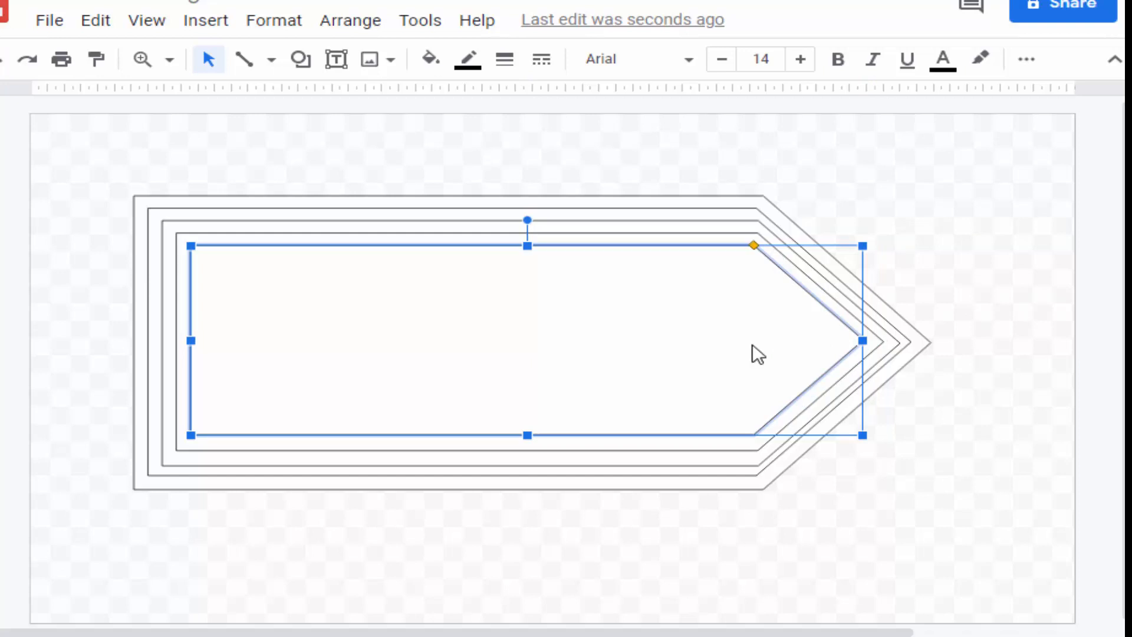
left_click(984, 349)
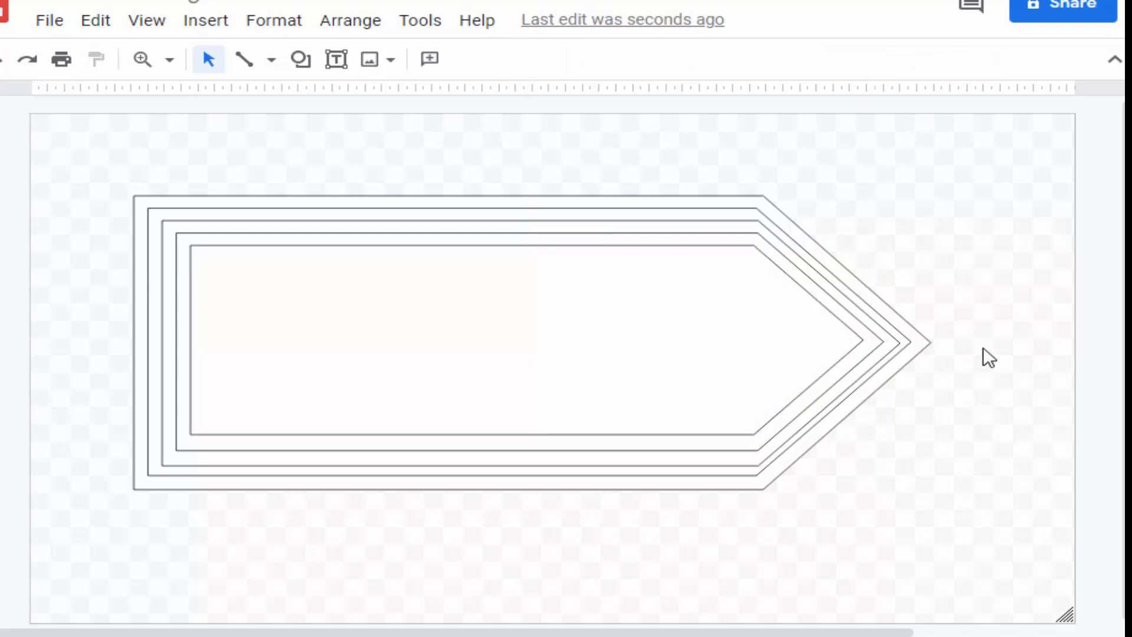
- Paste a copy of the fifth pentagon and reduce its height and width to make a sixth outline nested inside it
key("ctrl+v")
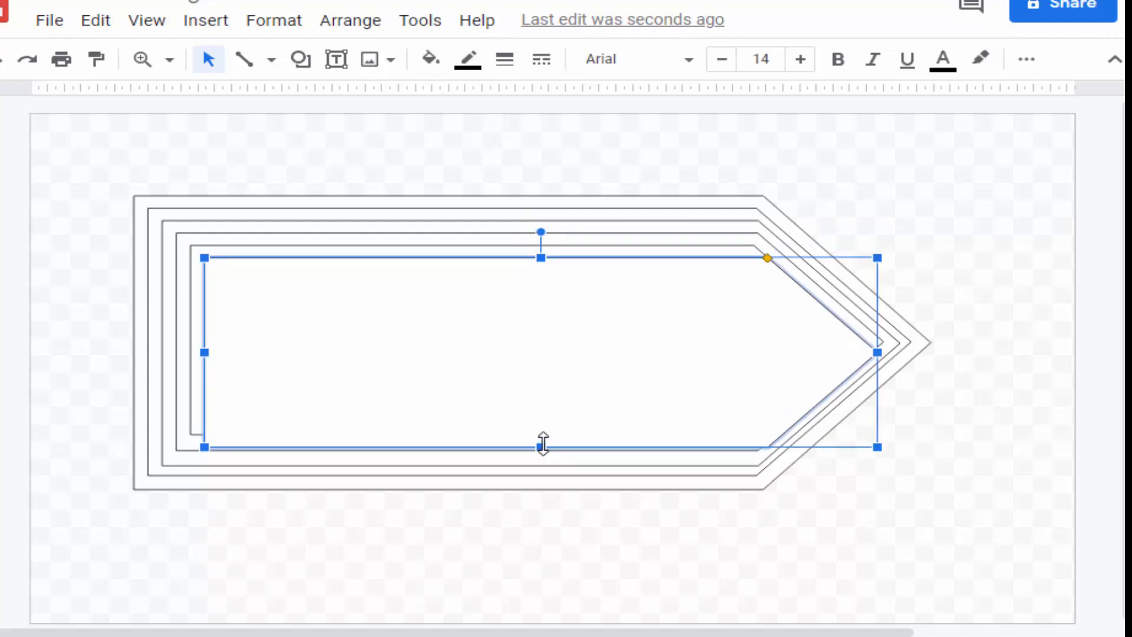
left_click_drag(543, 445, 538, 423)
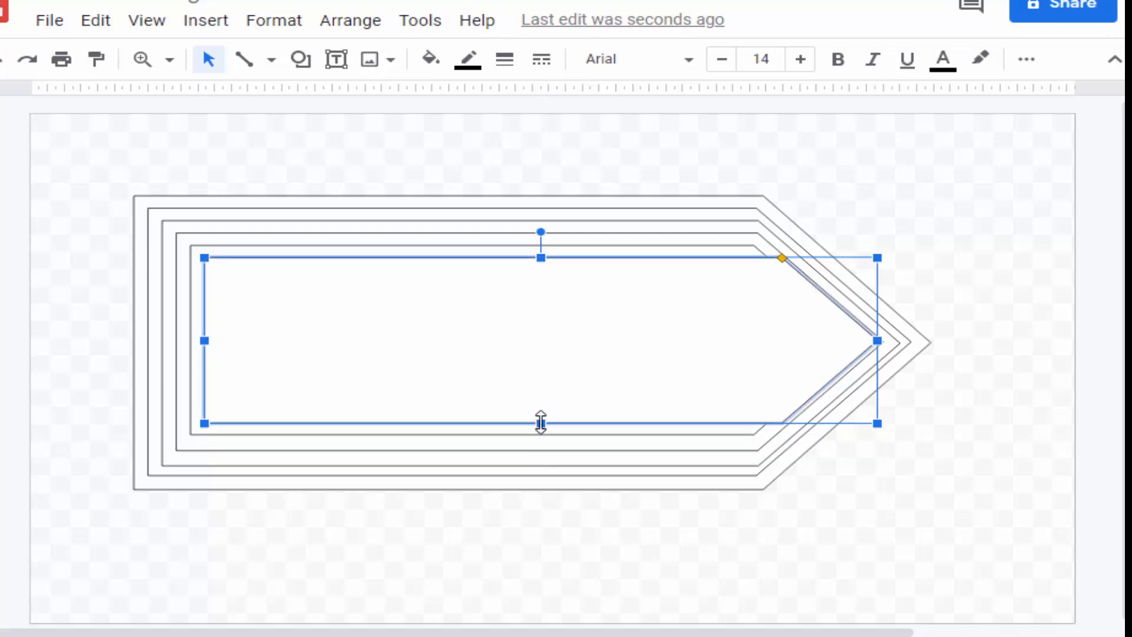
left_click_drag(541, 418, 540, 418)
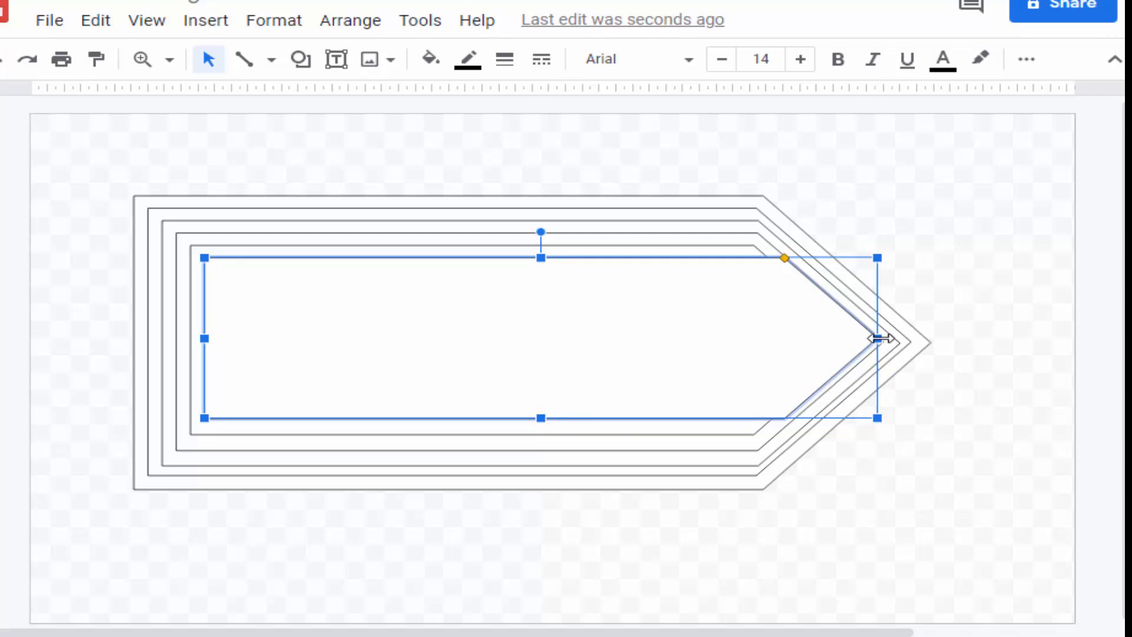
left_click_drag(881, 338, 845, 338)
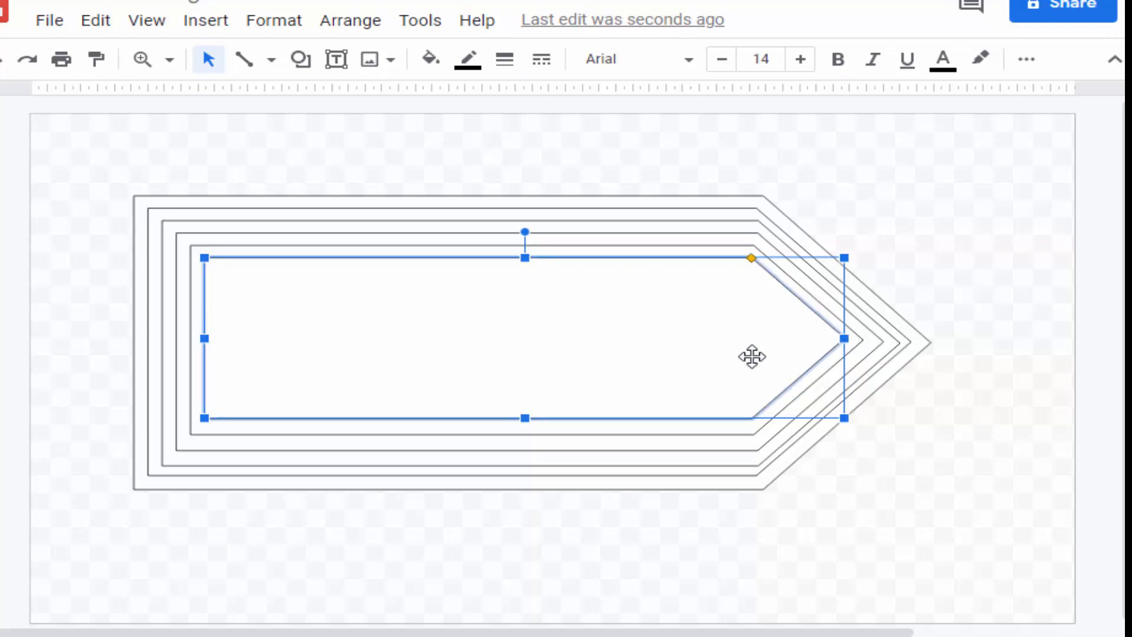
left_click(979, 384)
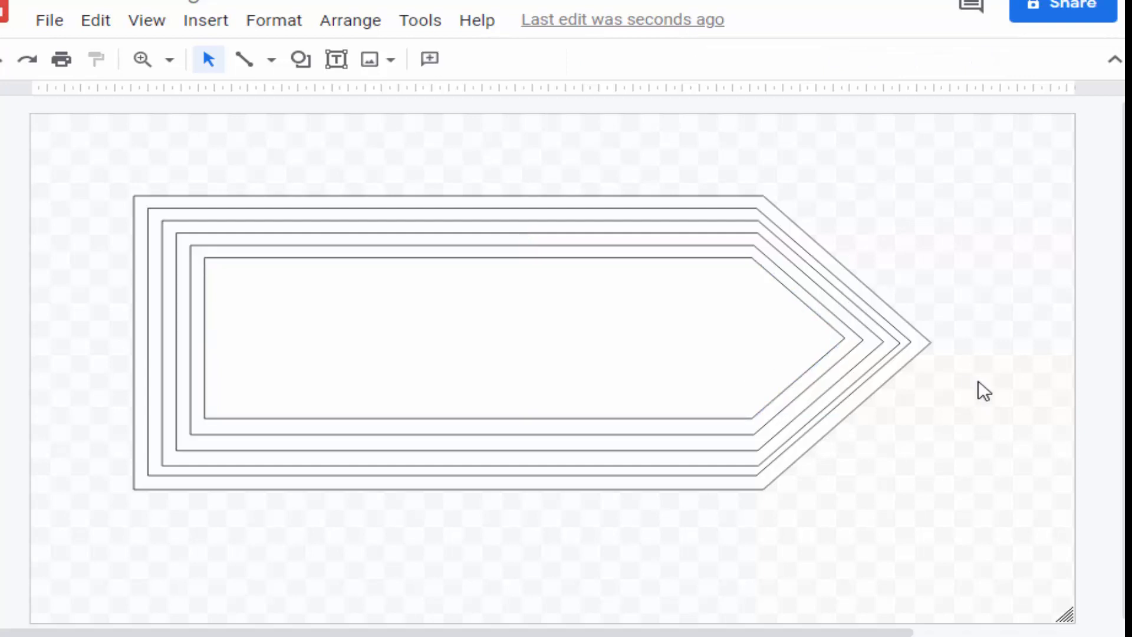
- Paste a copy of the sixth pentagon and reduce its height and width to form the seventh outline nested inside it
key("ctrl+v")
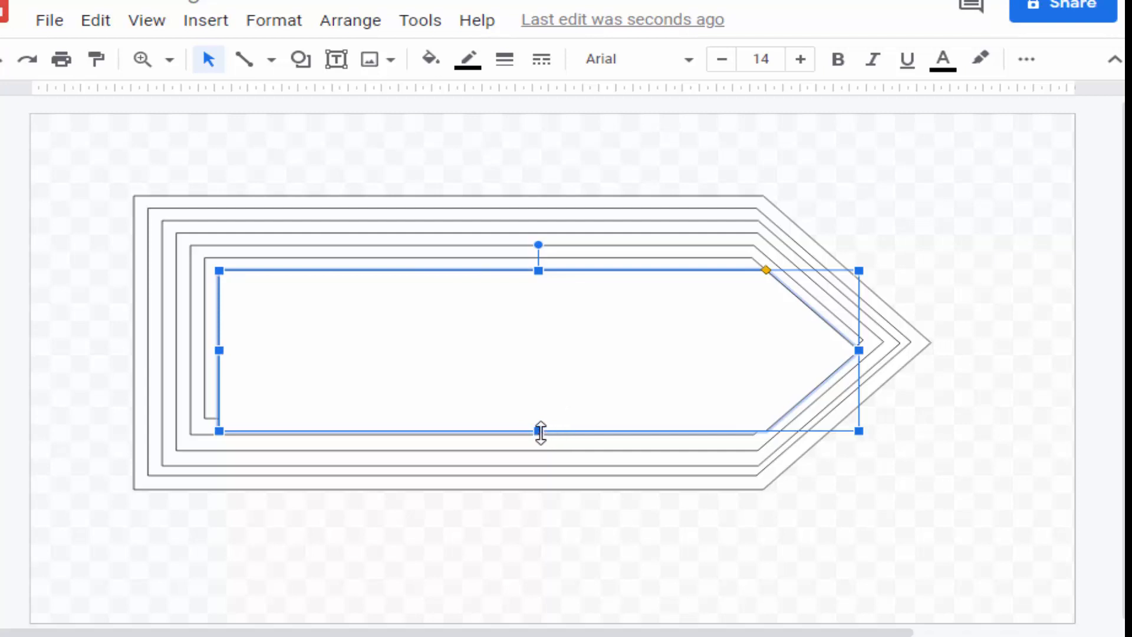
left_click_drag(540, 431, 519, 406)
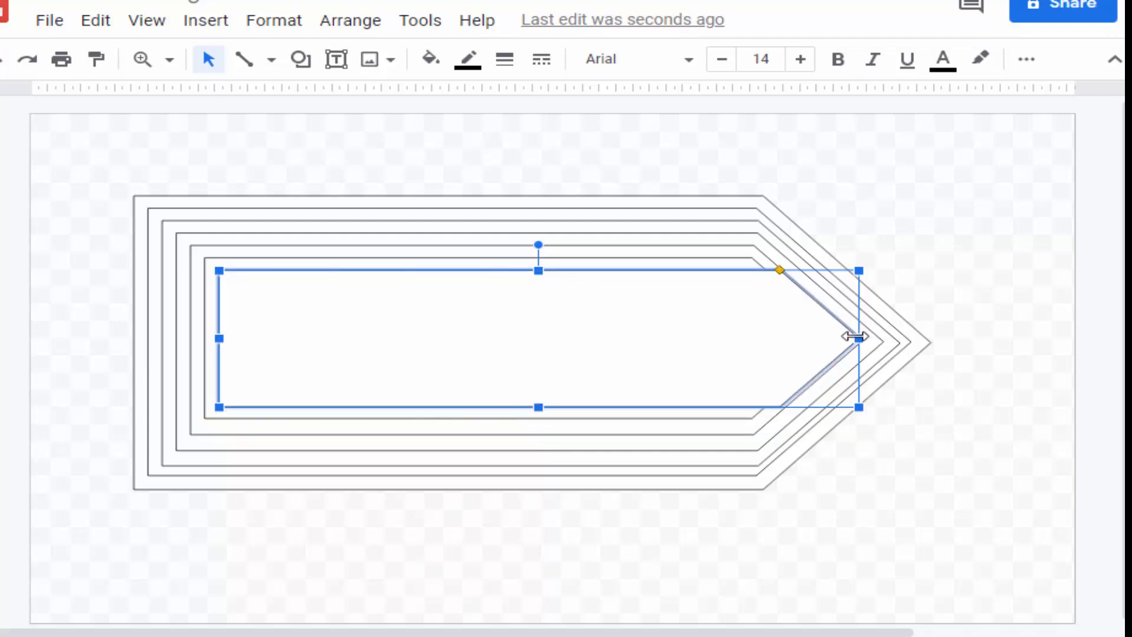
left_click_drag(855, 336, 832, 337)
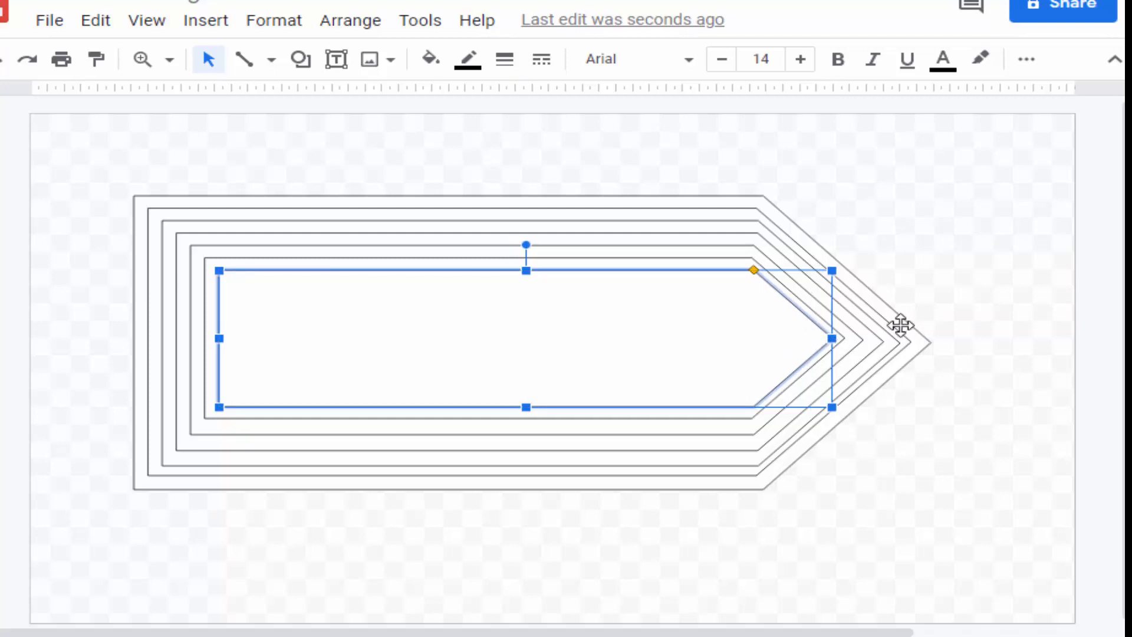
left_click(932, 307)
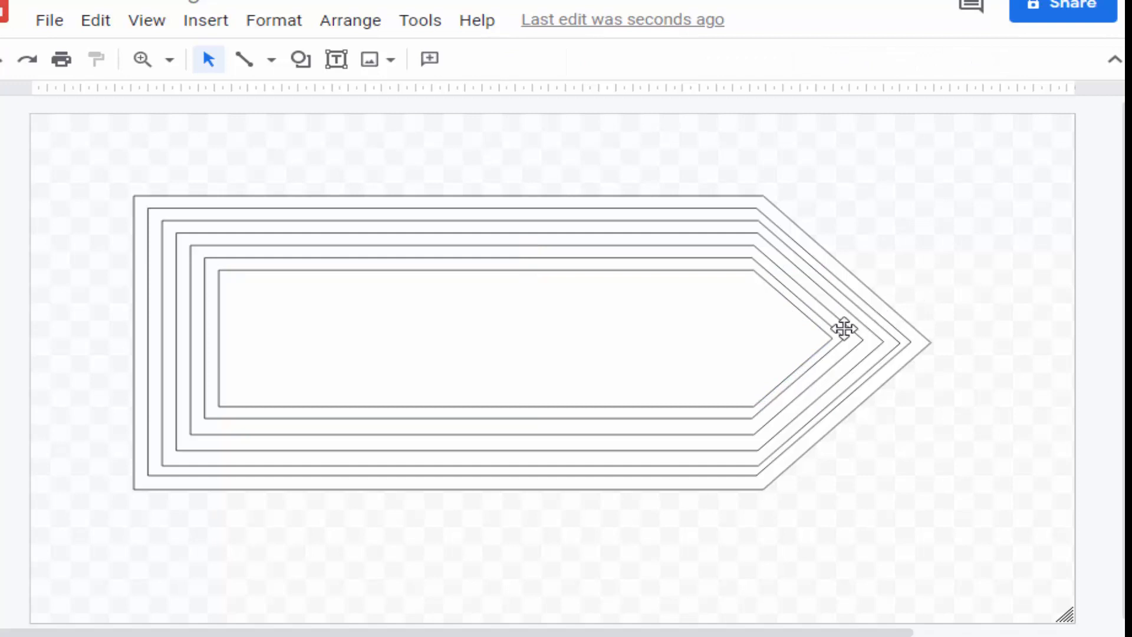
- Paste a copy of the seventh pentagon and shrink its height and width so it fits inside as the eighth outline
key("ctrl+v")
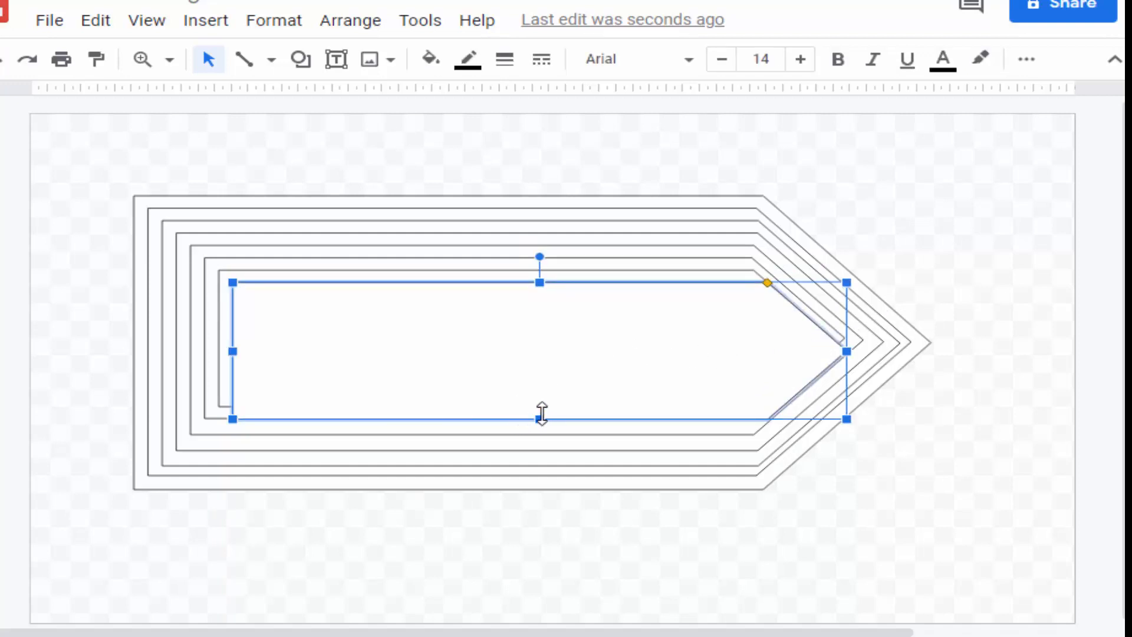
left_click_drag(541, 414, 542, 394)
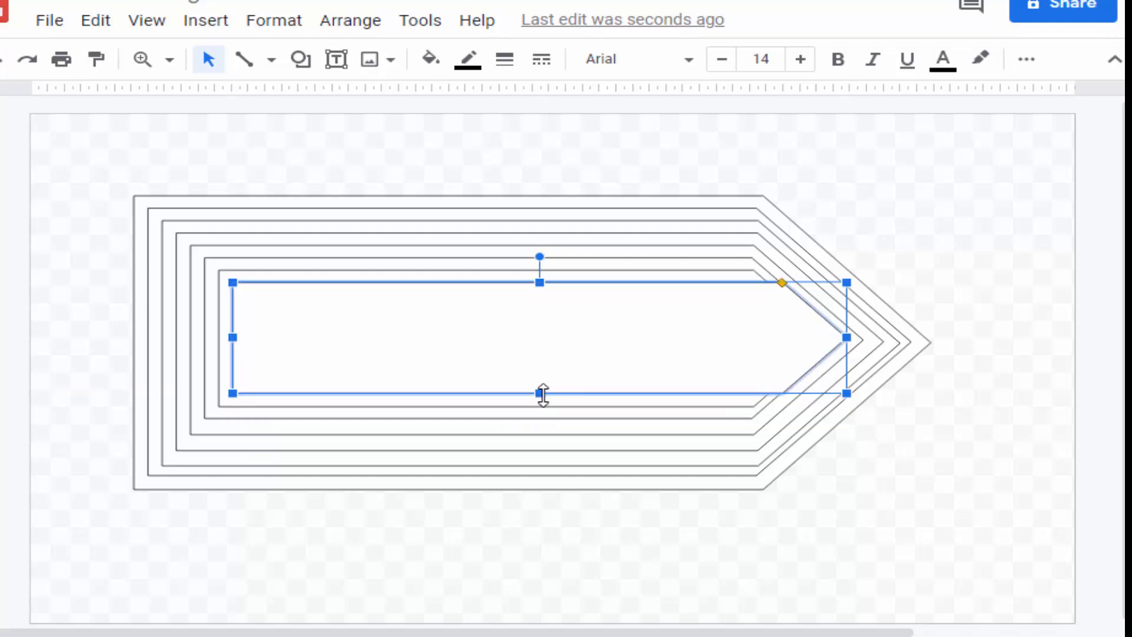
left_click_drag(847, 337, 813, 337)
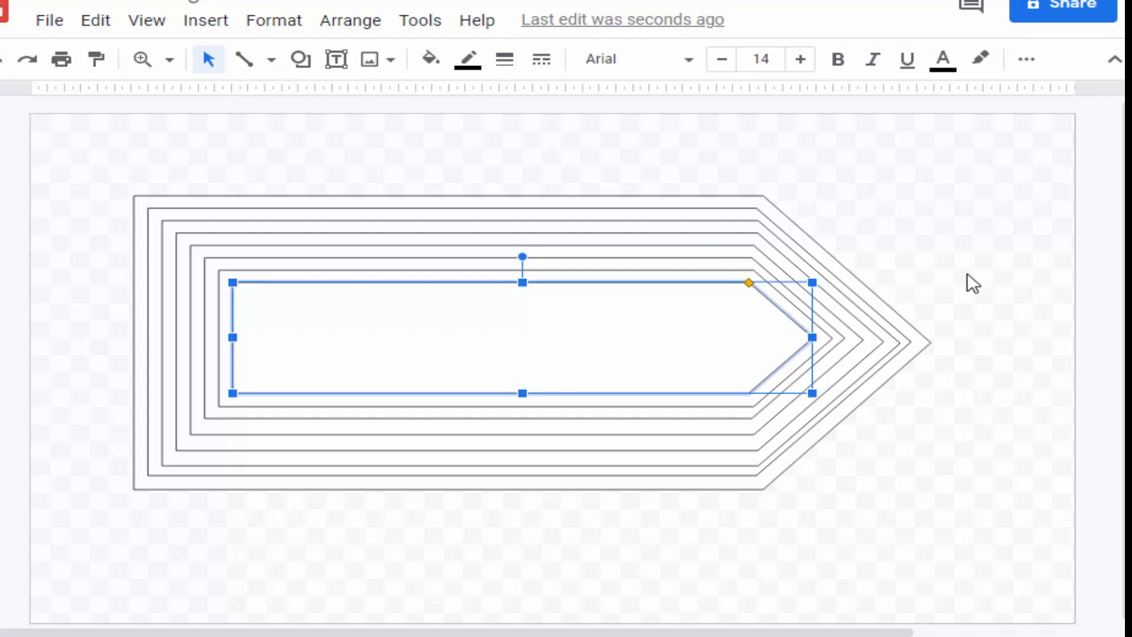
left_click(973, 287)
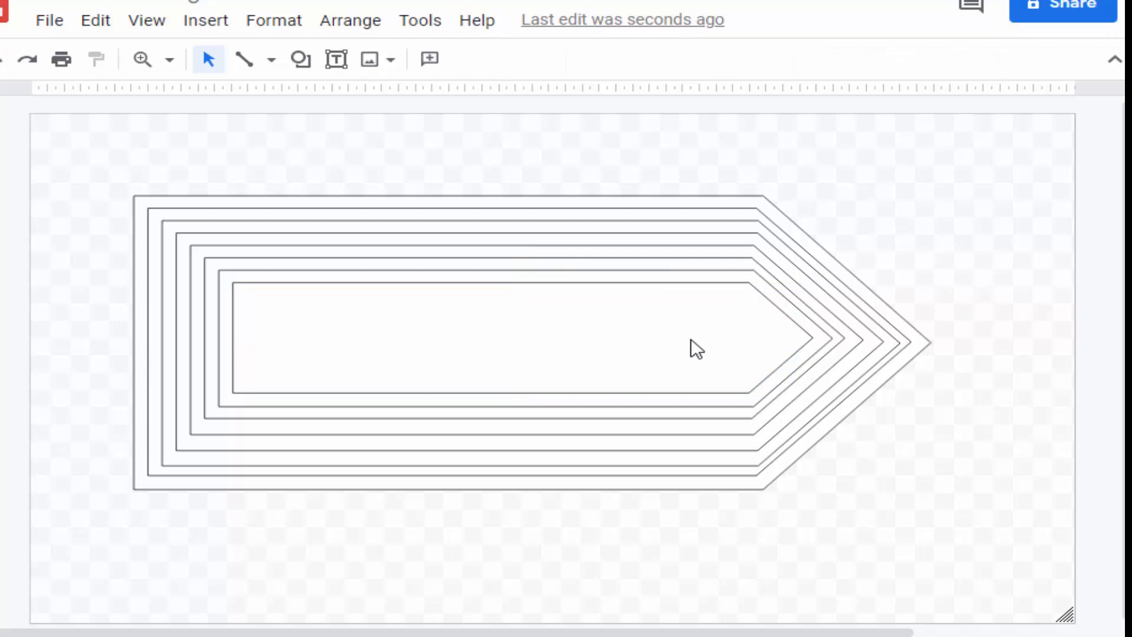
- Paste a copy of the eighth pentagon, shrink it into a ninth nested outline, and adjust where its point begins to line up with the others
key("ctrl+v")
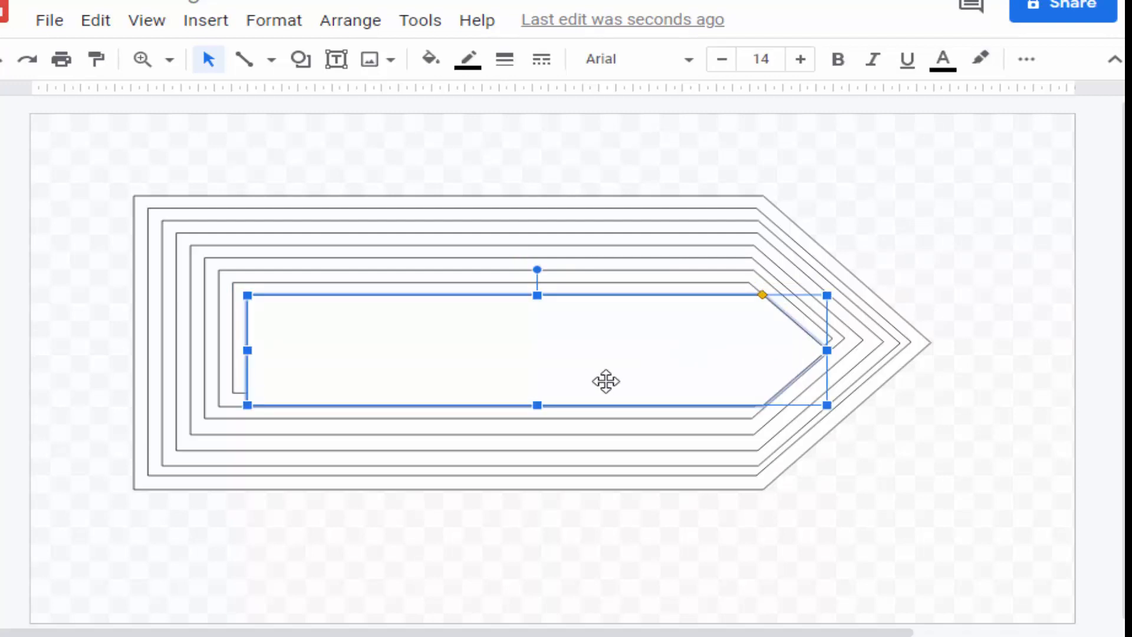
left_click_drag(535, 402, 532, 386)
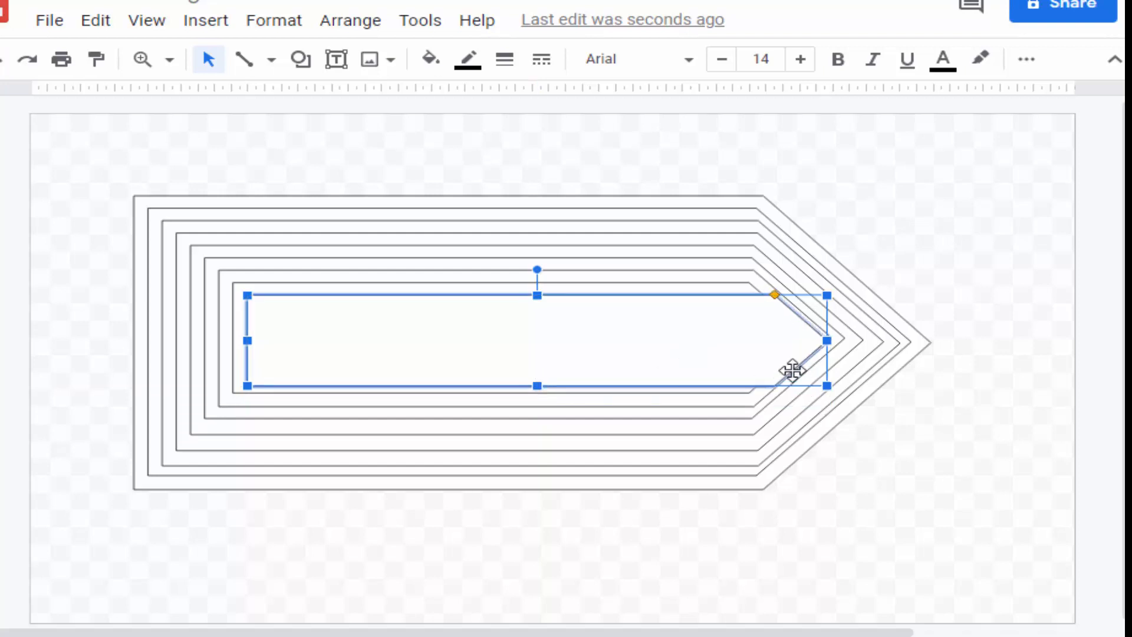
left_click_drag(802, 341, 800, 340)
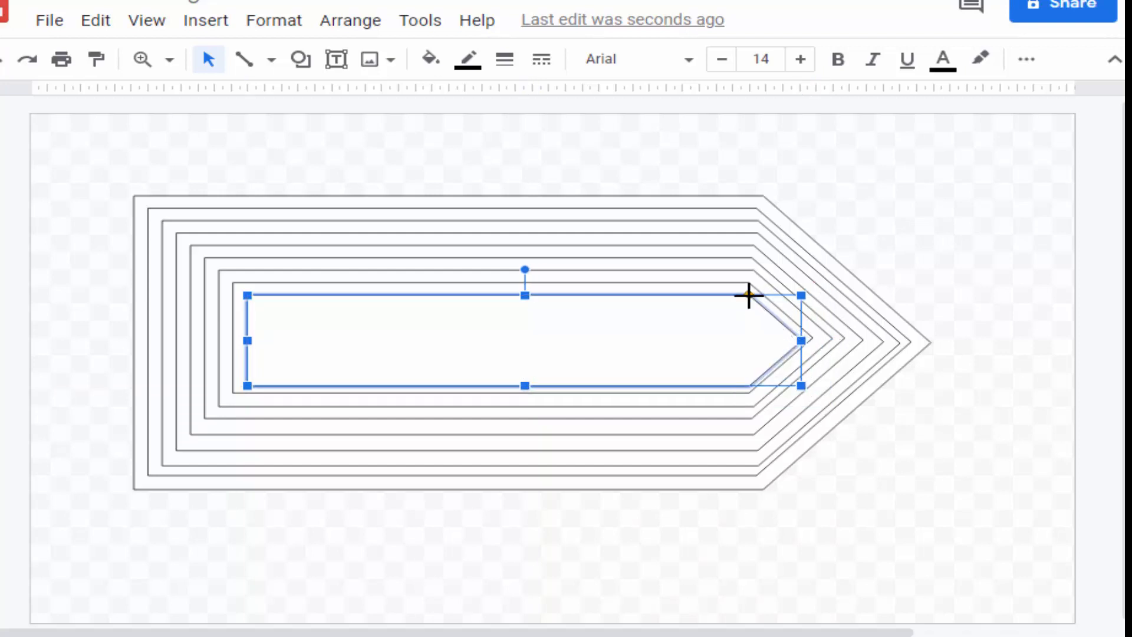
left_click_drag(747, 300, 743, 309)
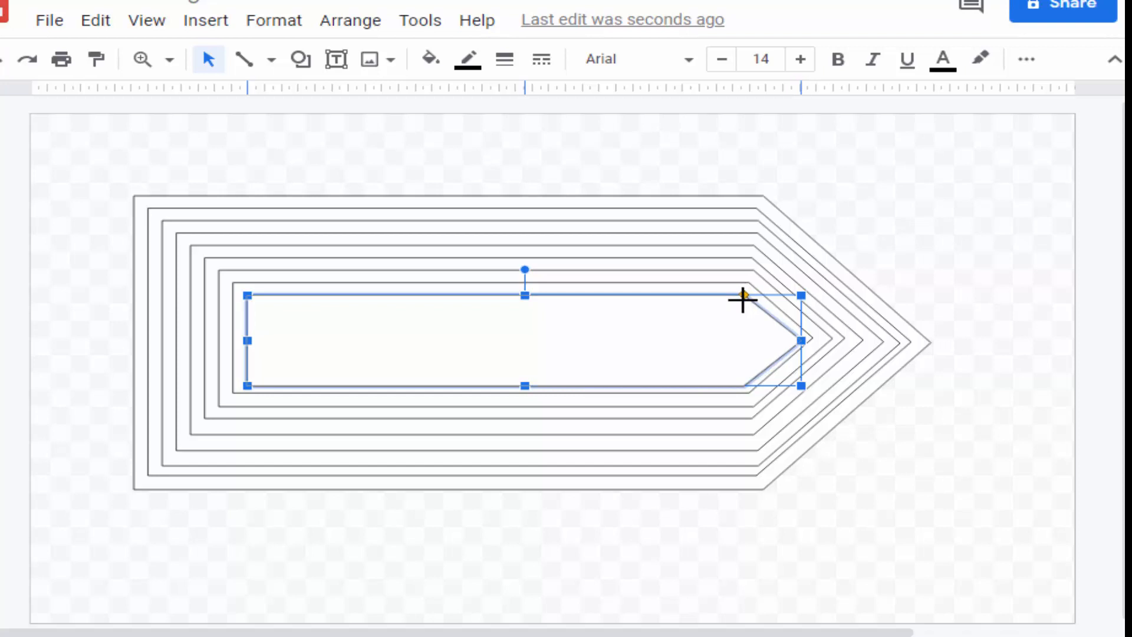
left_click_drag(745, 292, 746, 301)
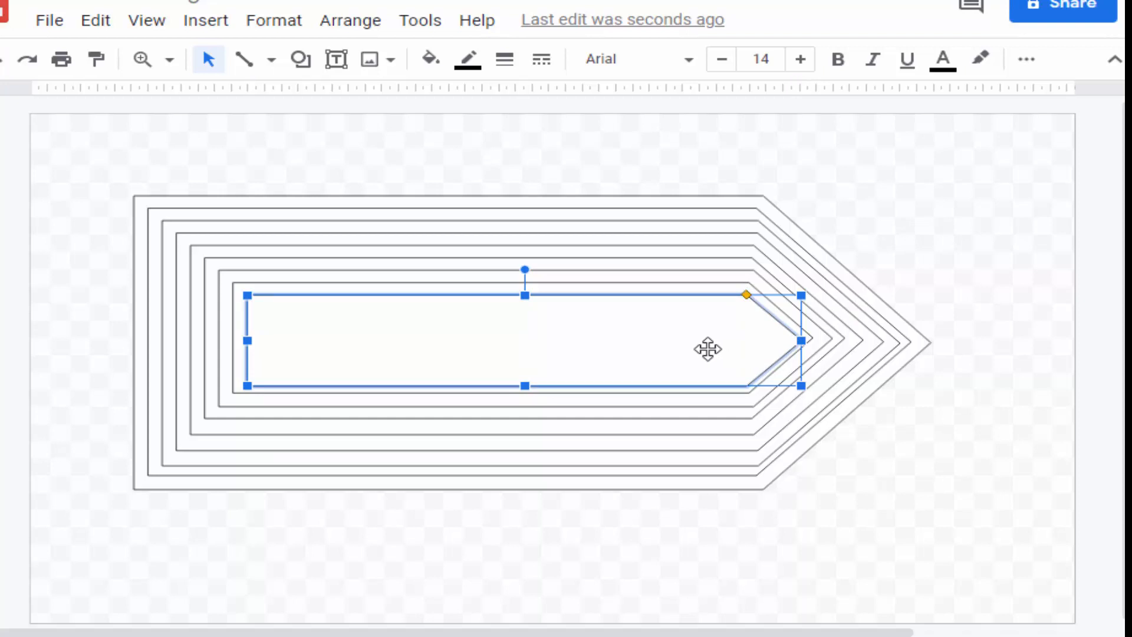
left_click_drag(526, 387, 525, 380)
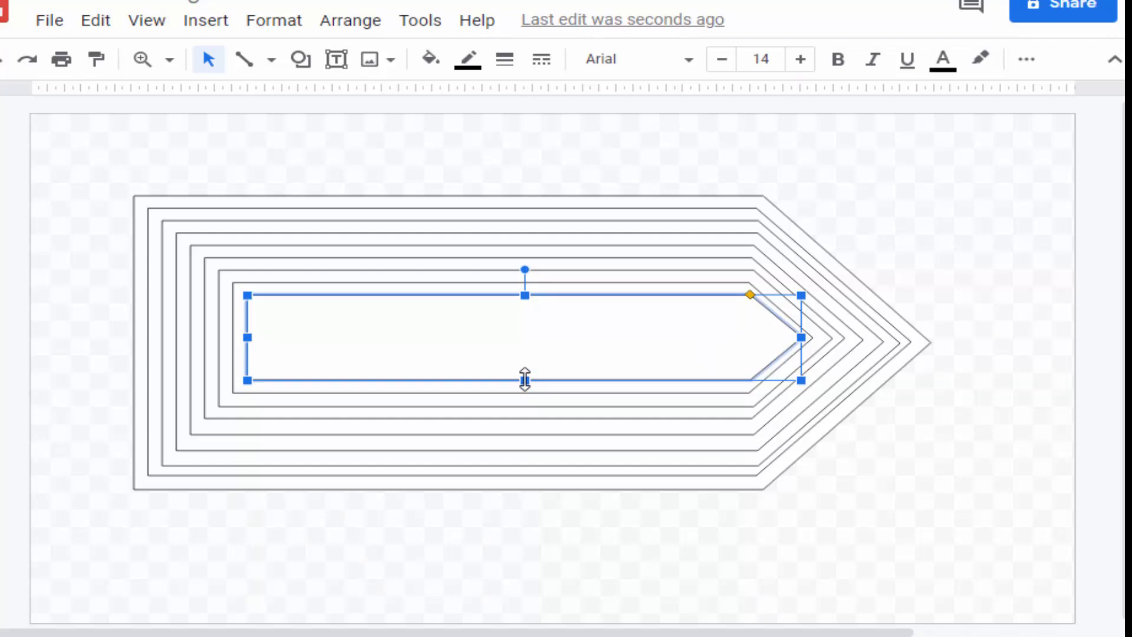
left_click(918, 271)
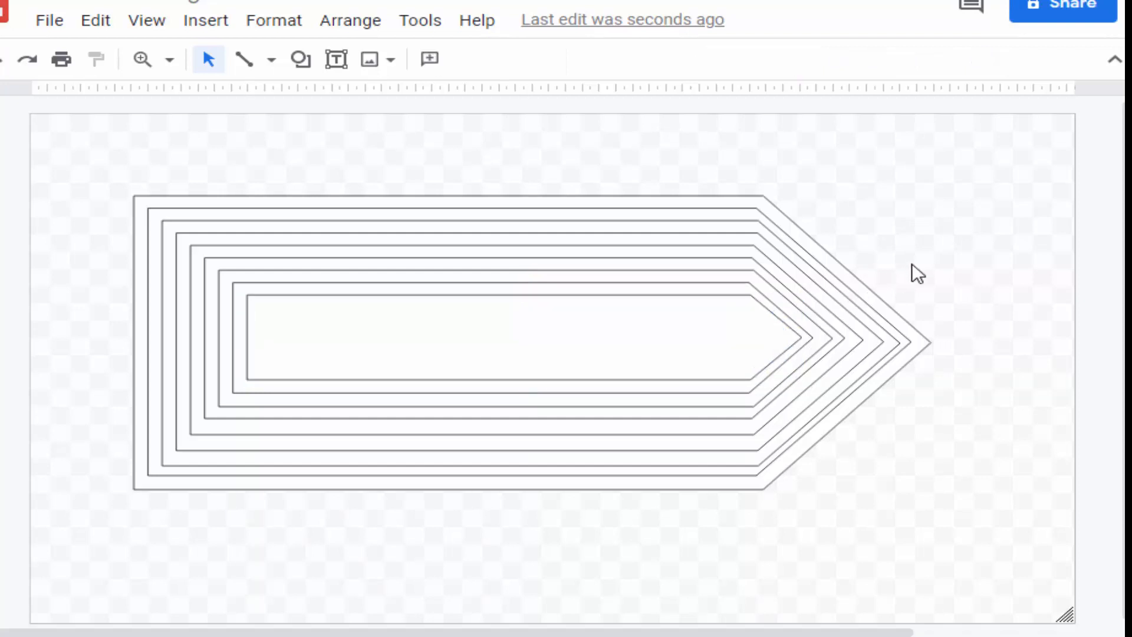
- Duplicate the ninth pentagon and reduce the copy's height and width so it sits inside as the tenth outline
key("ctrl+d")
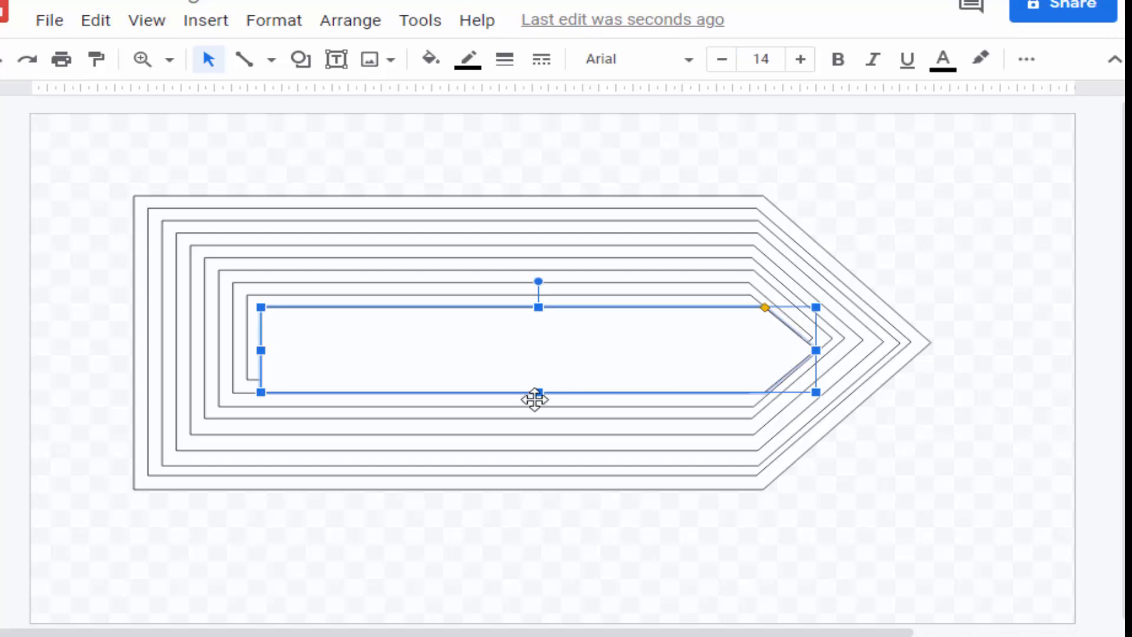
mouse_move(539, 387)
left_mouse_down()
mouse_move(527, 372)
mouse_move(537, 365)
left_mouse_up()
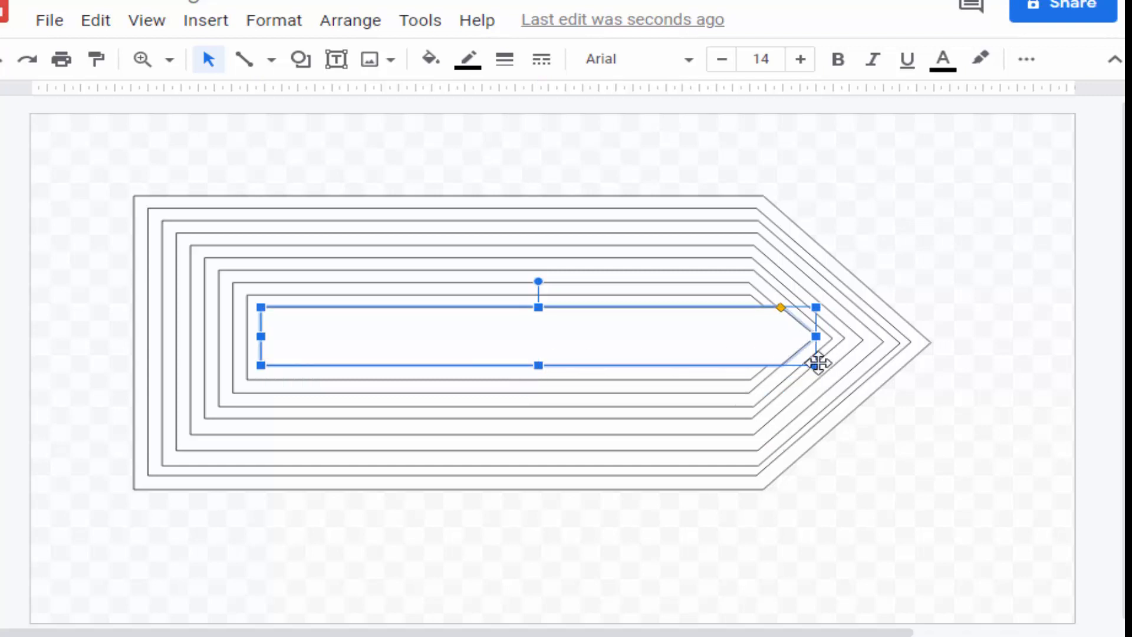
left_click_drag(815, 366, 788, 366)
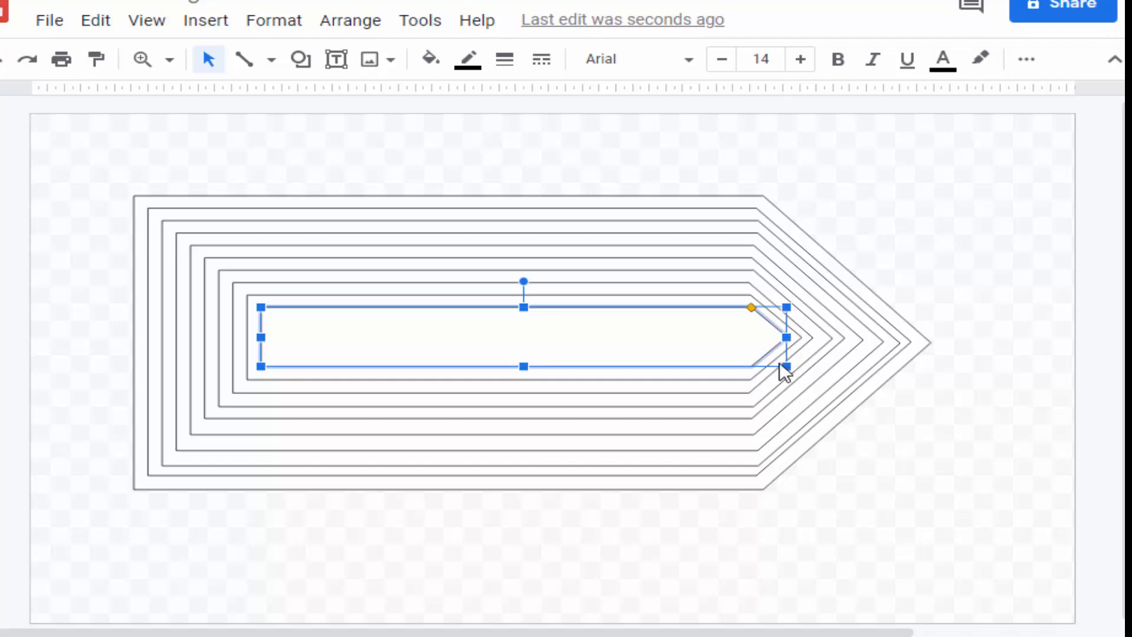
left_click(912, 276)
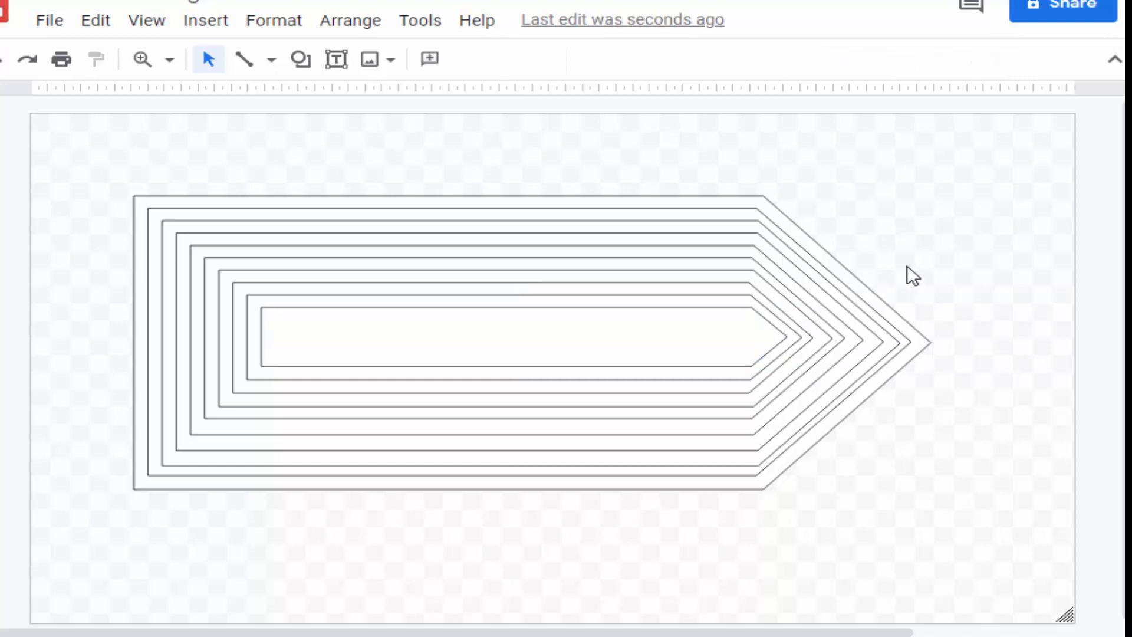
- Paste a copy of the tenth pentagon, reduce its height and width to make the eleventh nested outline, and fine-tune its point
key("ctrl+v")
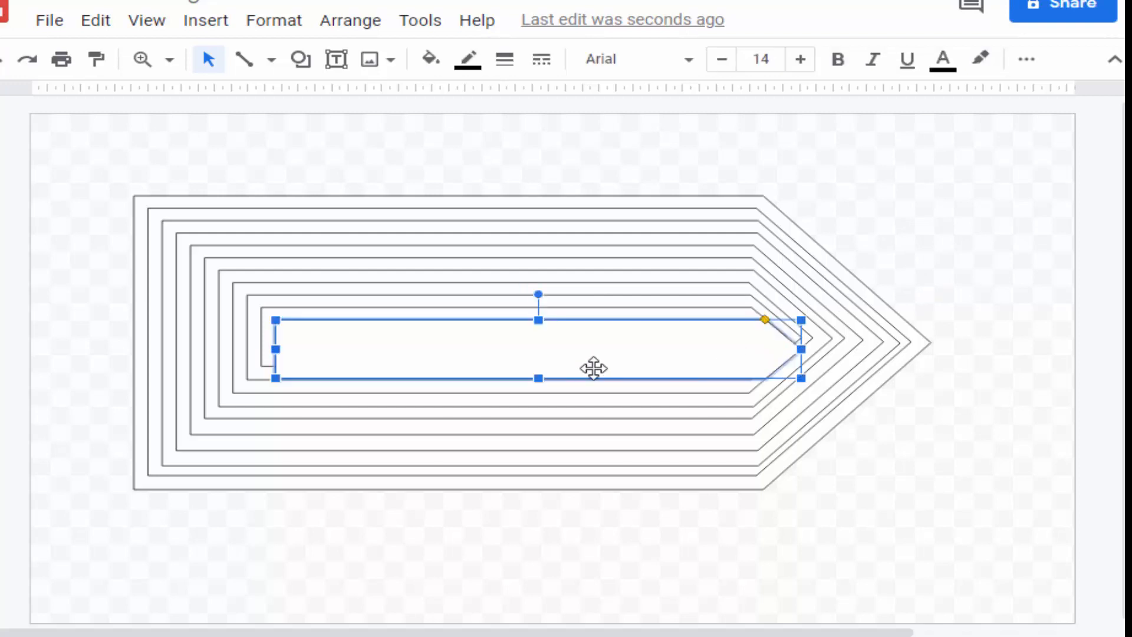
left_click_drag(538, 378, 538, 355)
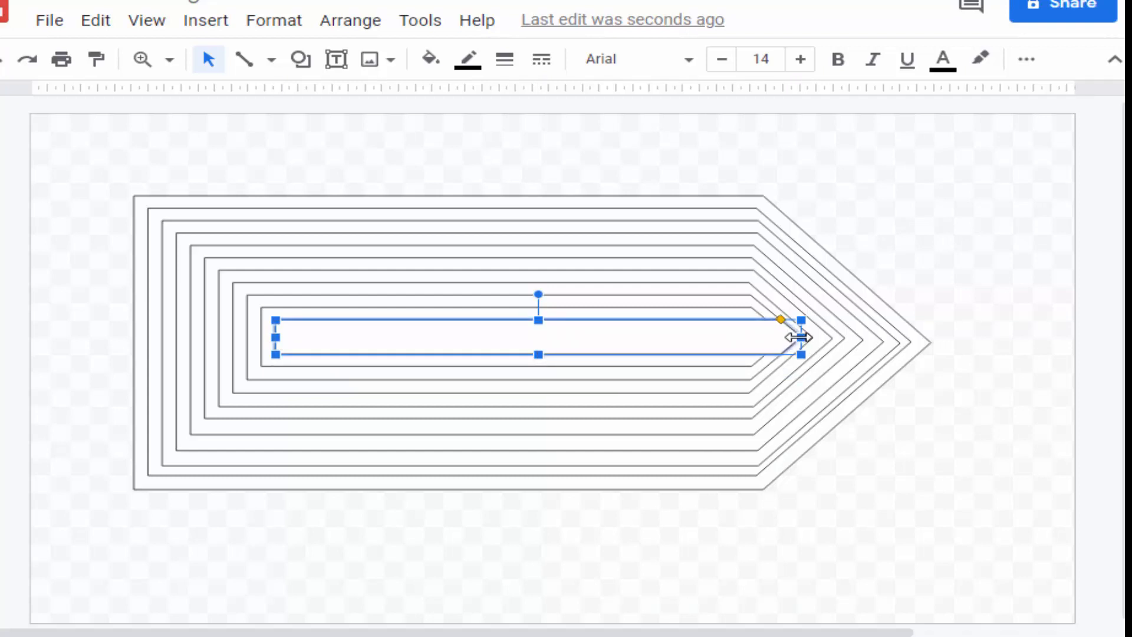
left_click_drag(802, 336, 765, 338)
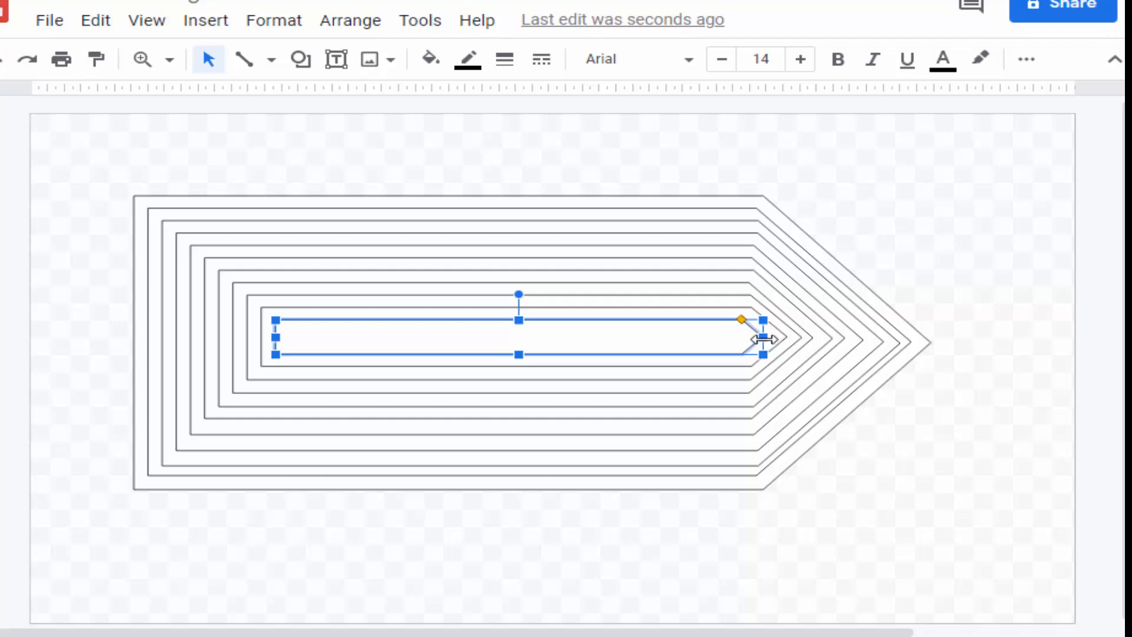
left_click_drag(764, 338, 741, 321)
left_click(894, 235)
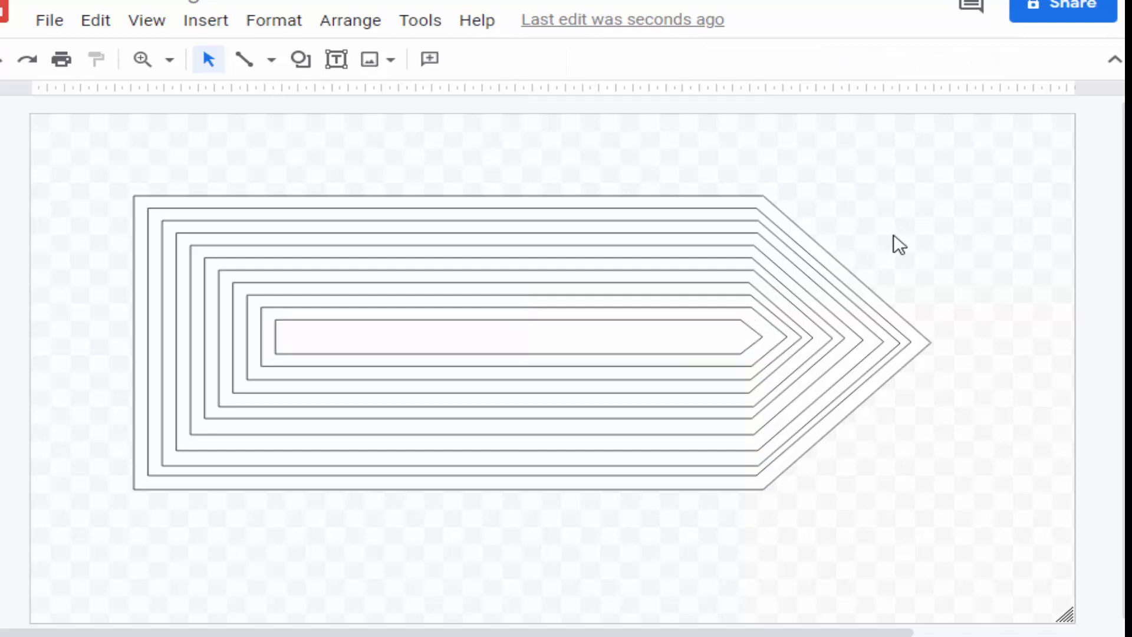
- Duplicate the eleventh pentagon and shrink the copy's height and width into a thin twelfth outline inside it
left_click(734, 336)
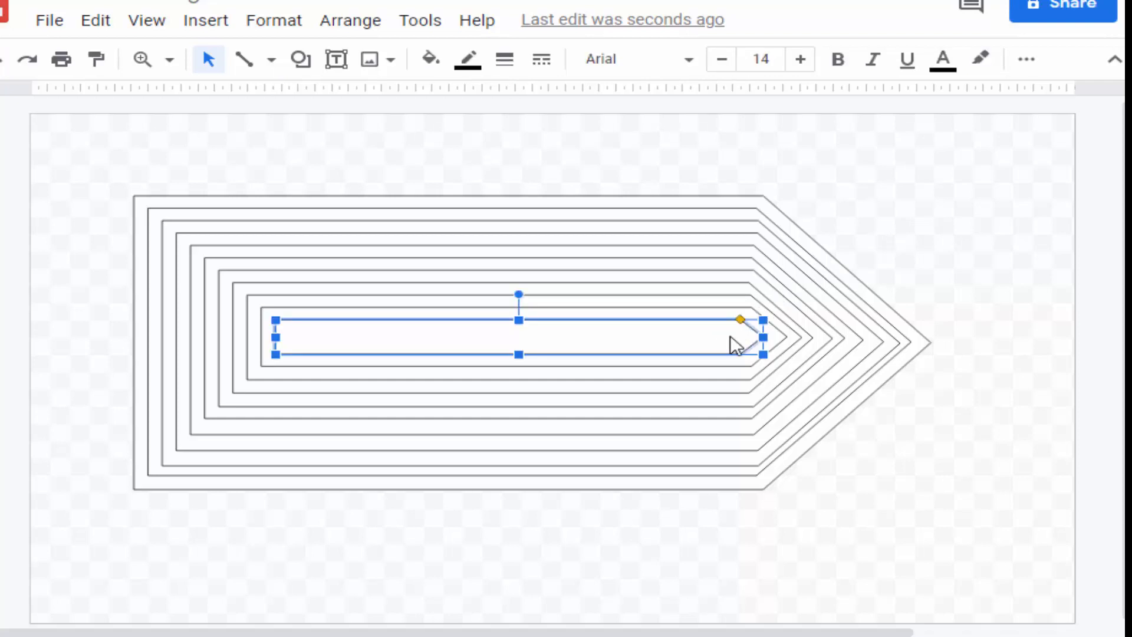
left_click(903, 255)
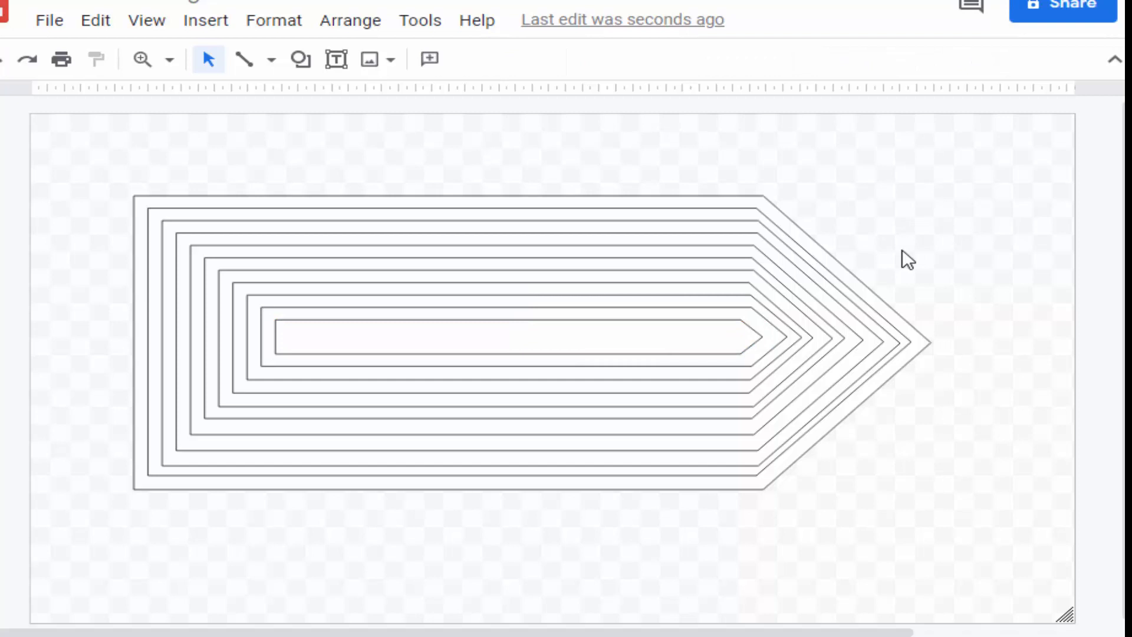
key("ctrl+v")
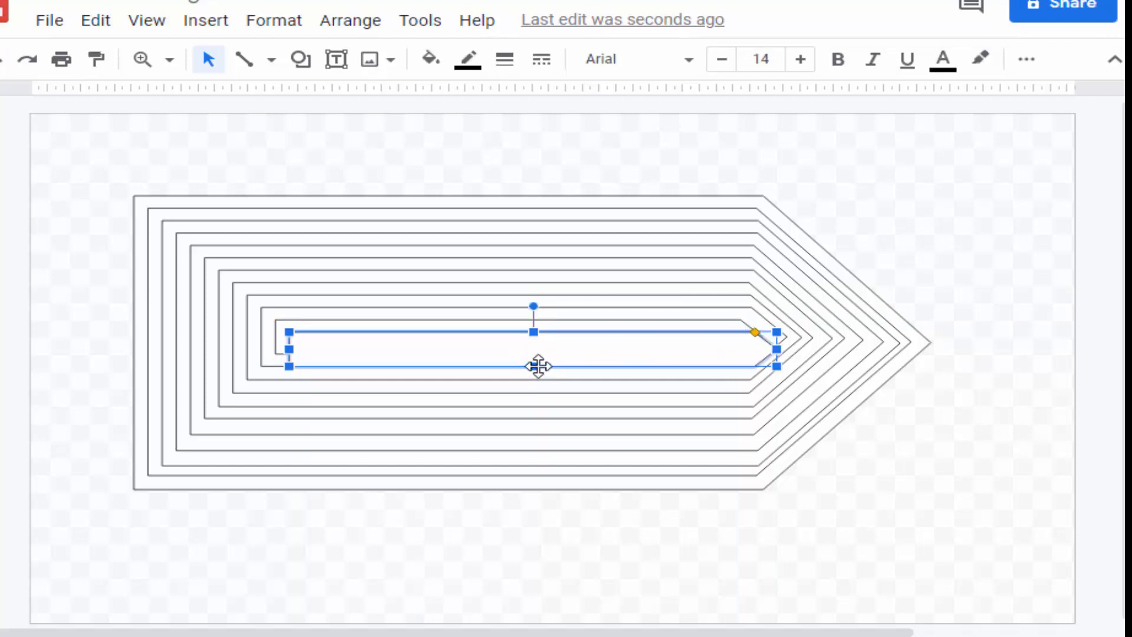
left_click_drag(534, 366, 533, 346)
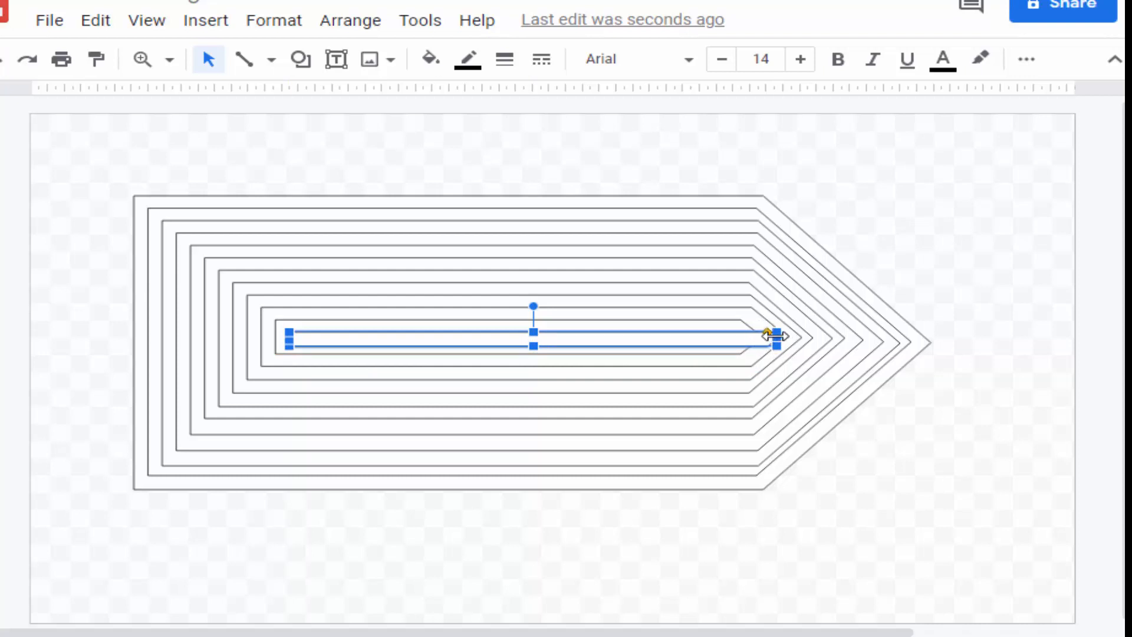
left_click_drag(777, 335, 732, 335)
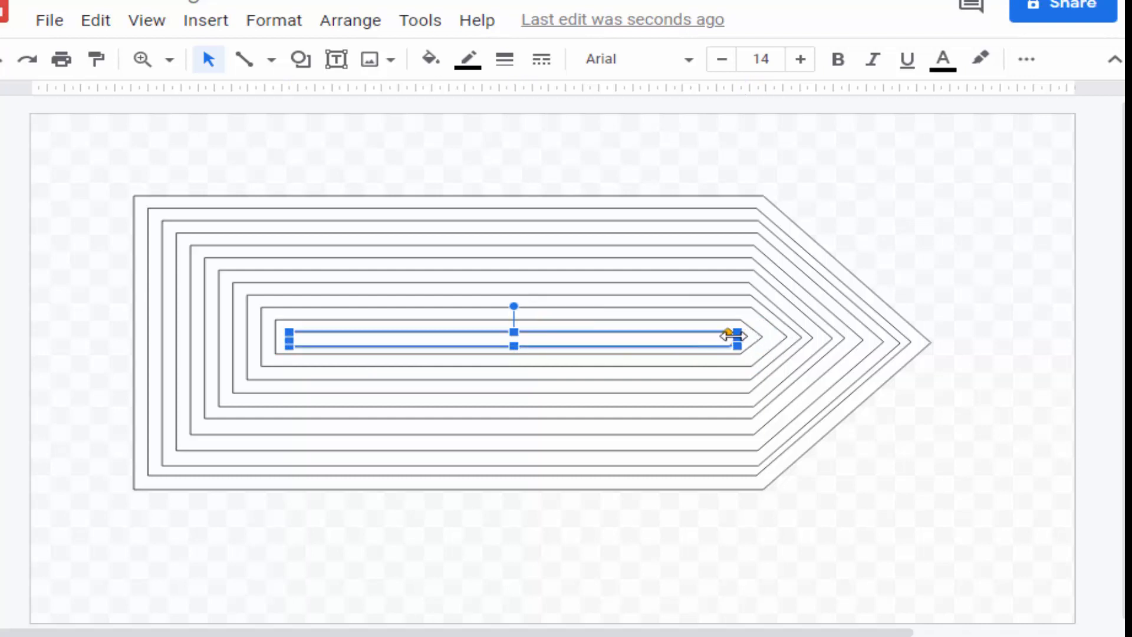
left_click(992, 241)
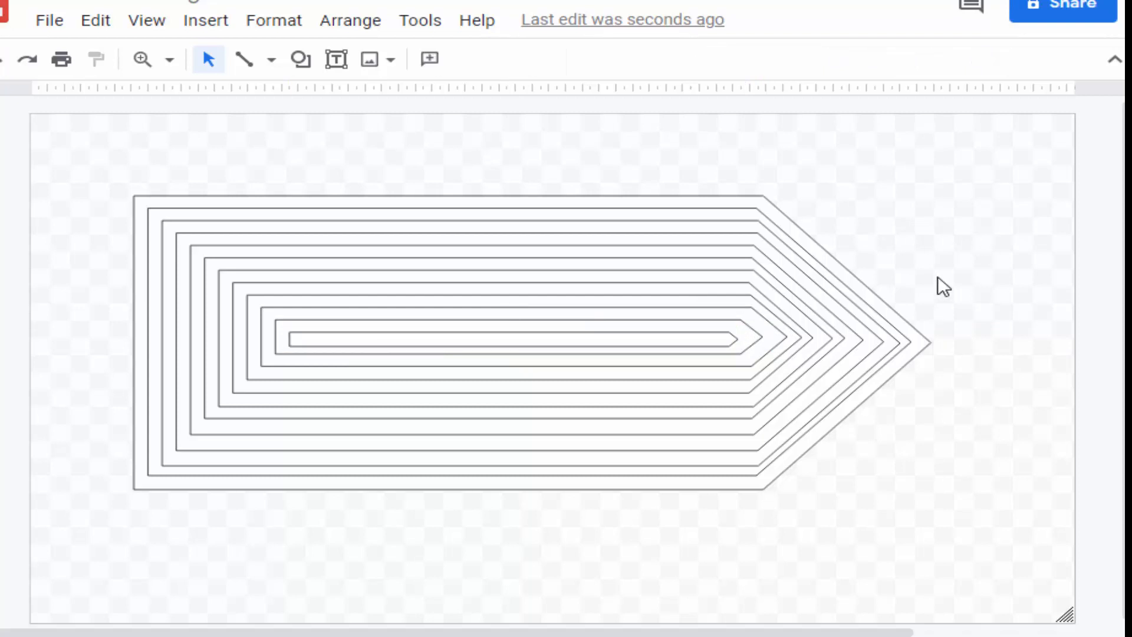
- Try to adjust where the point begins on the twelfth, innermost pentagon
left_click(722, 338)
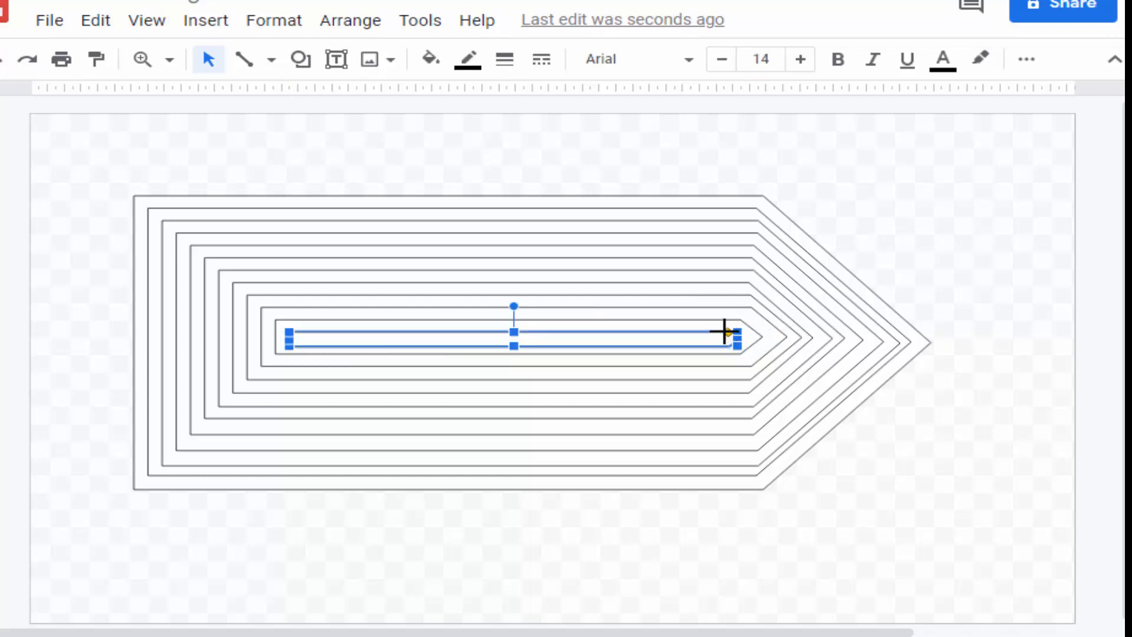
left_click_drag(729, 332, 735, 342)
left_click(981, 245)
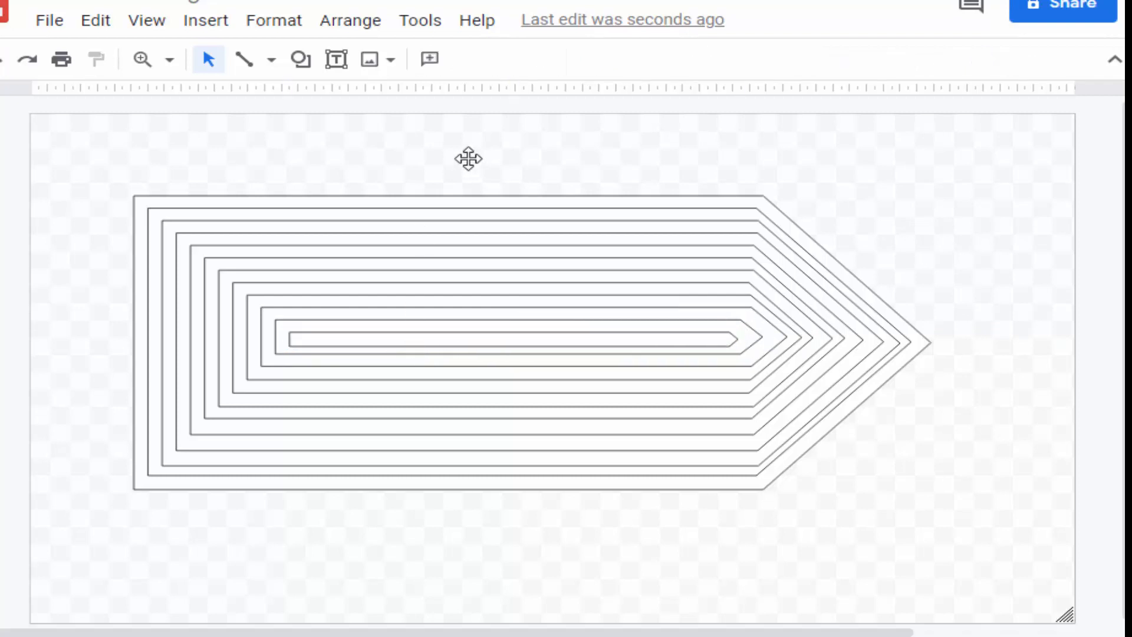
- Paste a copy of the twelfth pentagon and flatten its height into a very thin sliver
left_click(392, 335)
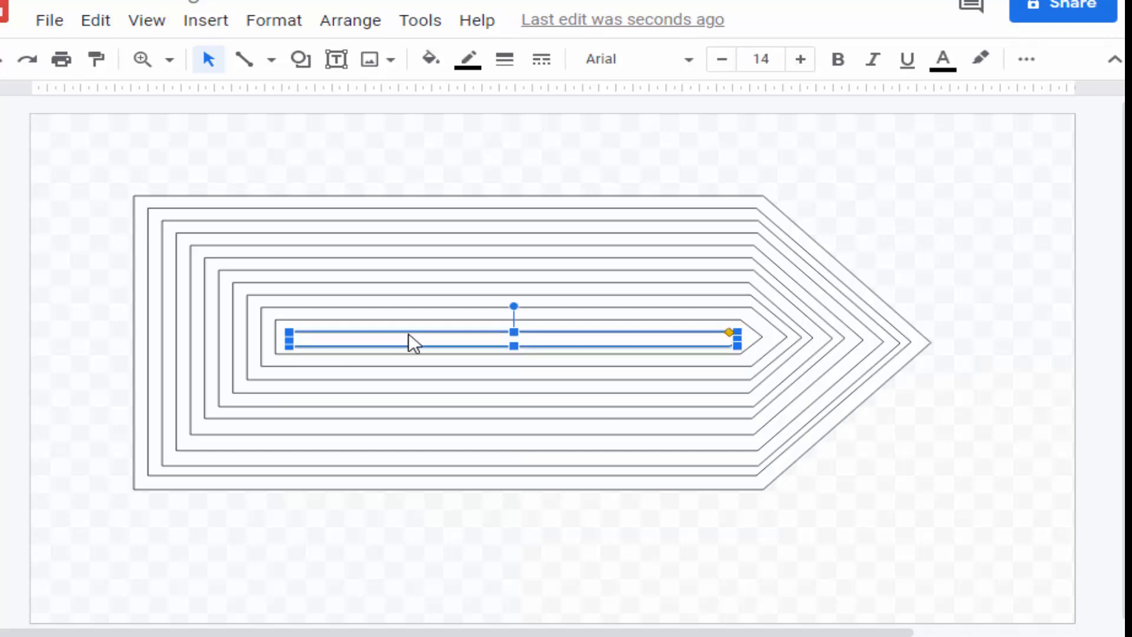
left_click(912, 239)
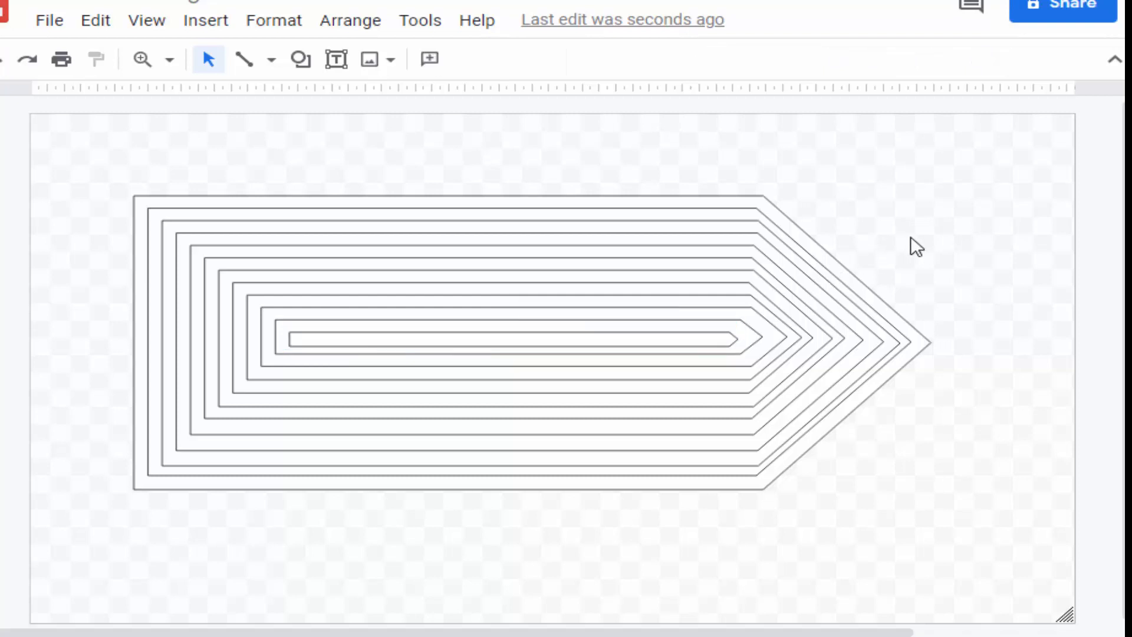
key("ctrl+v")
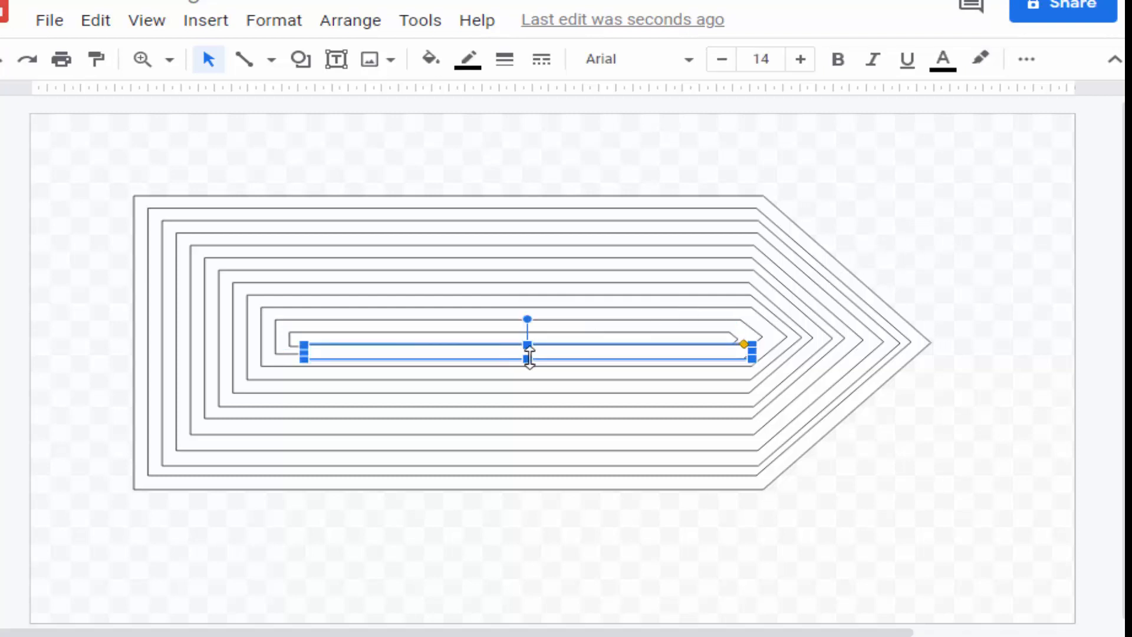
left_click_drag(527, 358, 527, 344)
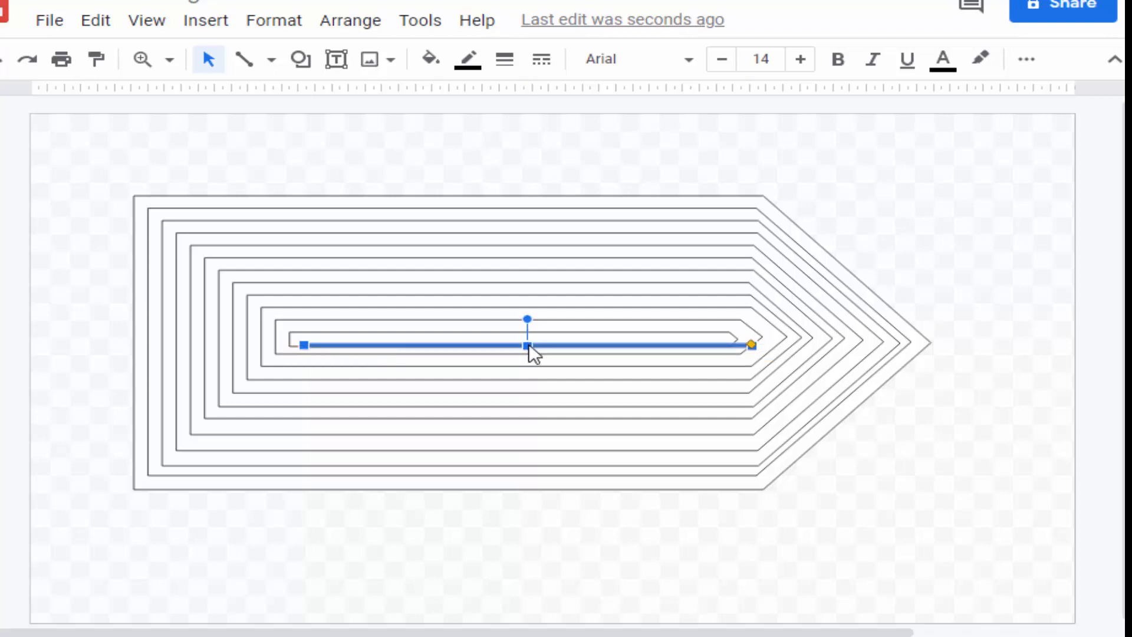
- Move the twelfth pentagon slightly upward inside the eleventh outline
left_click(528, 332)
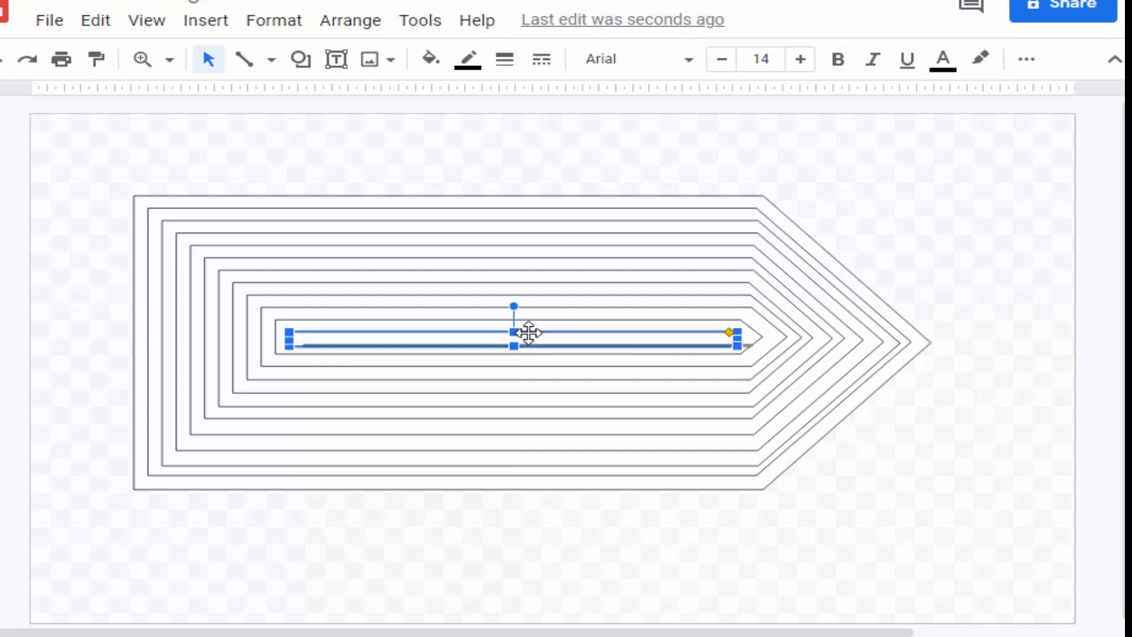
left_click_drag(528, 332, 529, 328)
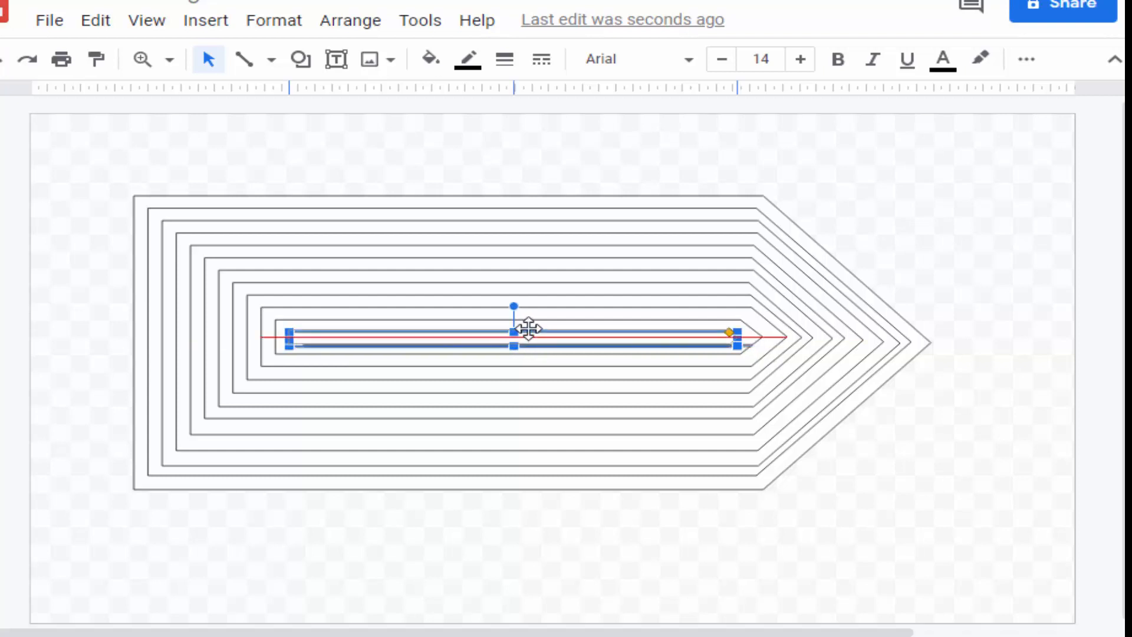
left_click(1074, 261)
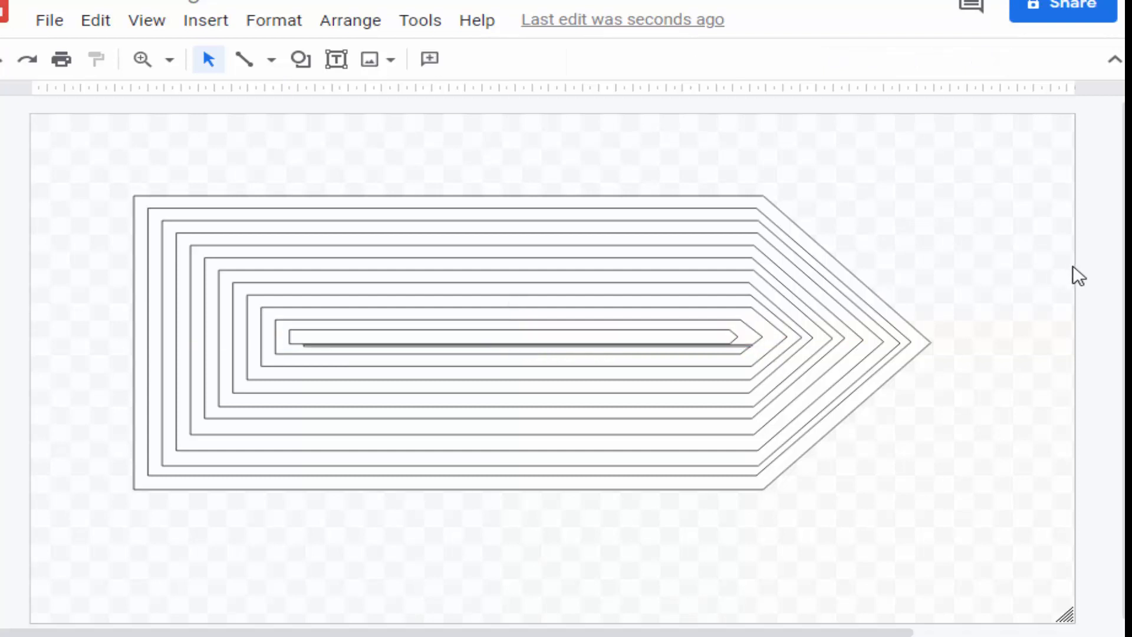
- Move the flattened copy inside the twelfth pentagon and adjust its height and width so it fits as the thirteenth outline
left_click(692, 346)
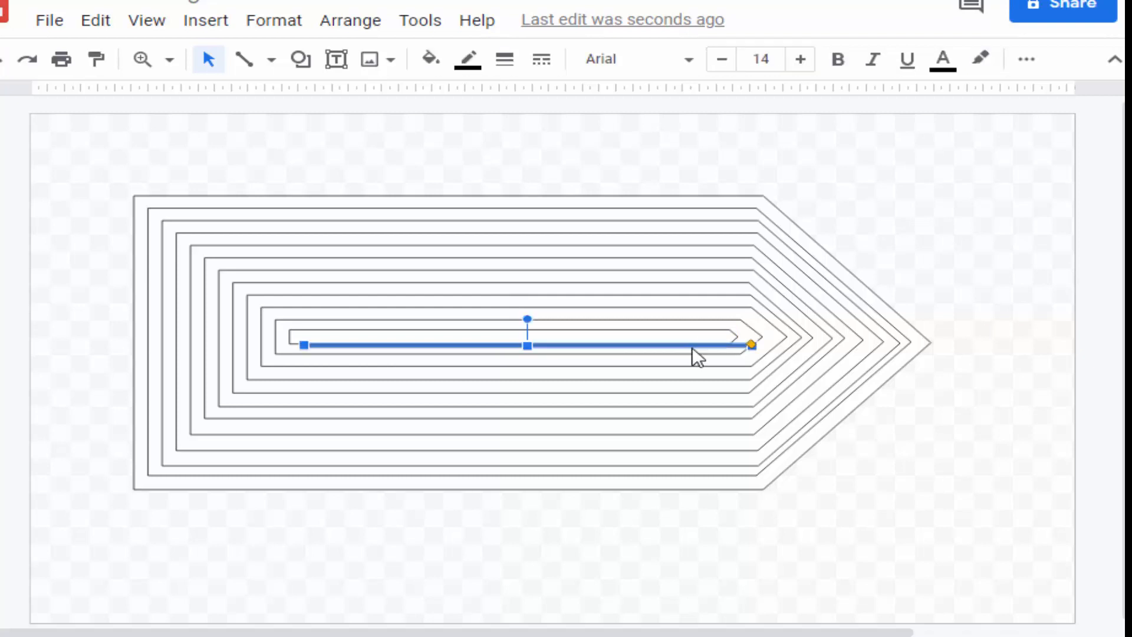
left_click_drag(693, 348, 721, 340)
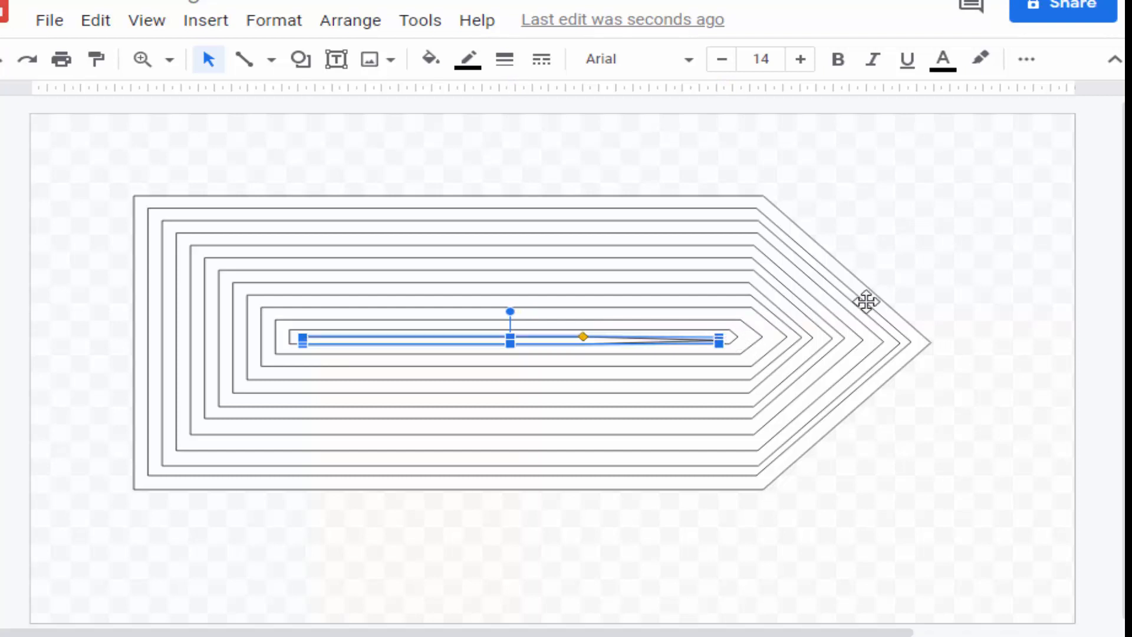
left_click(1029, 261)
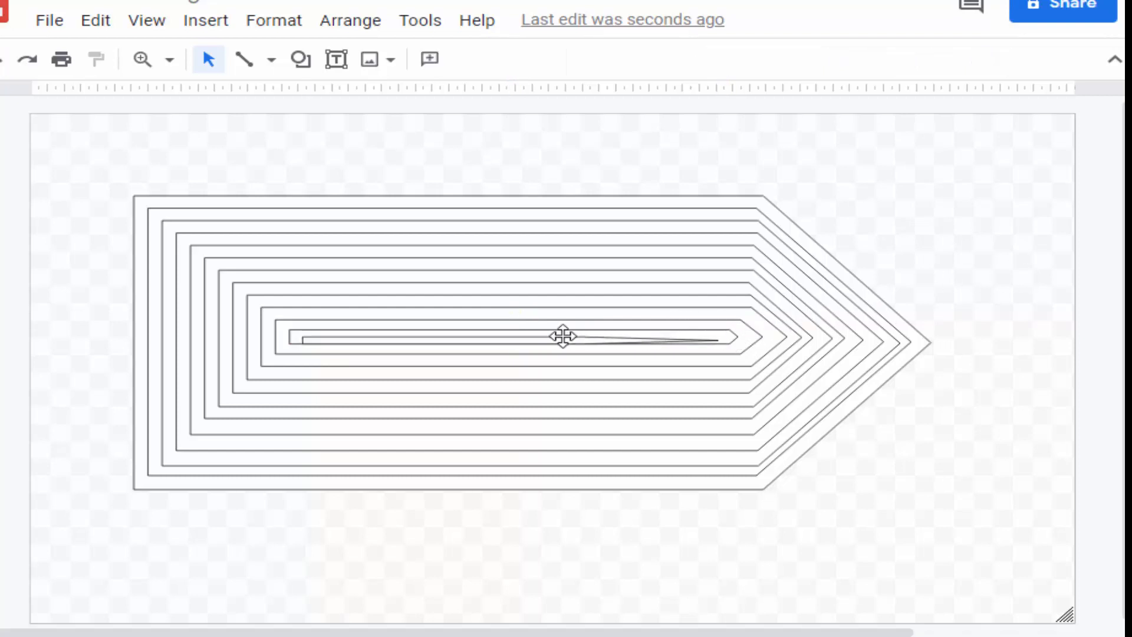
- Make the thirteenth pentagon's point begin closer to its tip and move the shape up and right within the twelfth outline
left_click(455, 338)
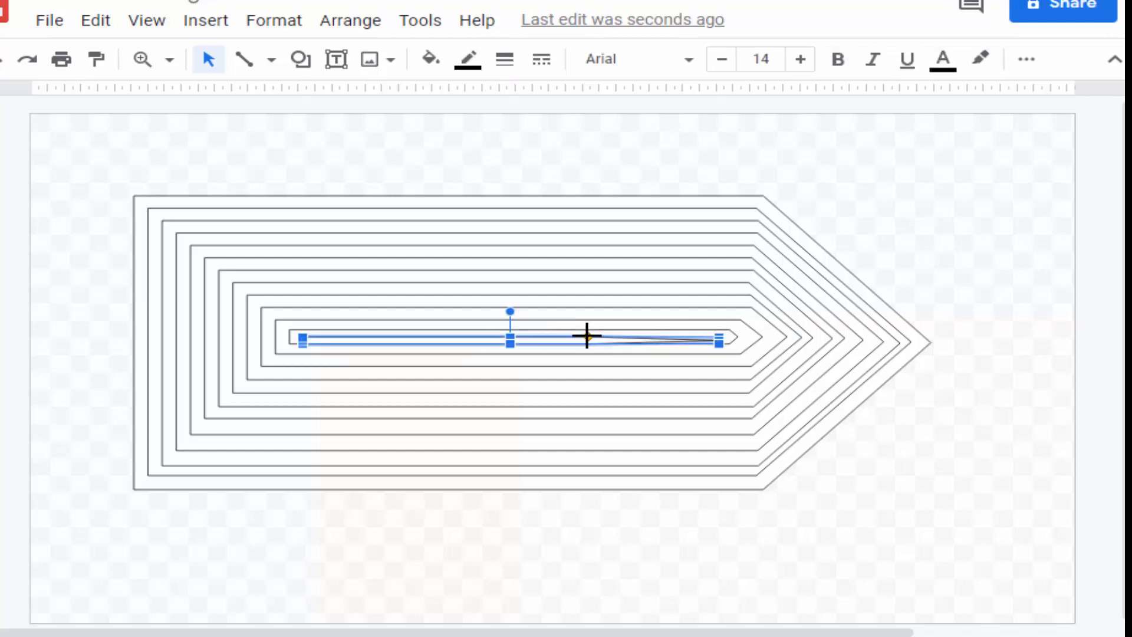
left_click_drag(588, 337, 645, 335)
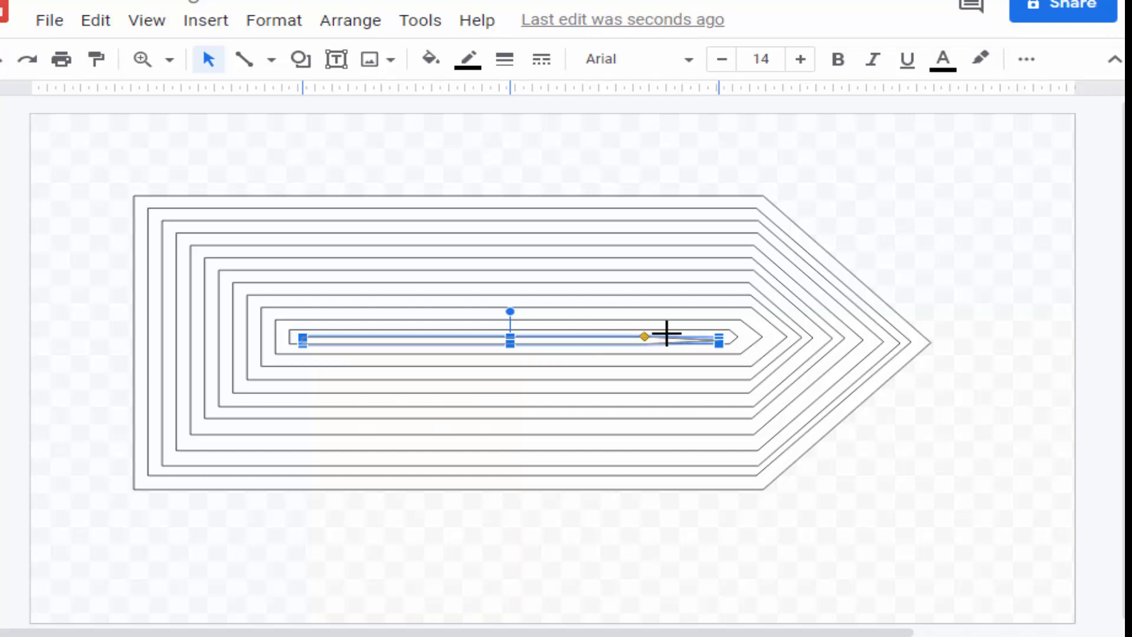
left_click_drag(672, 334, 681, 332)
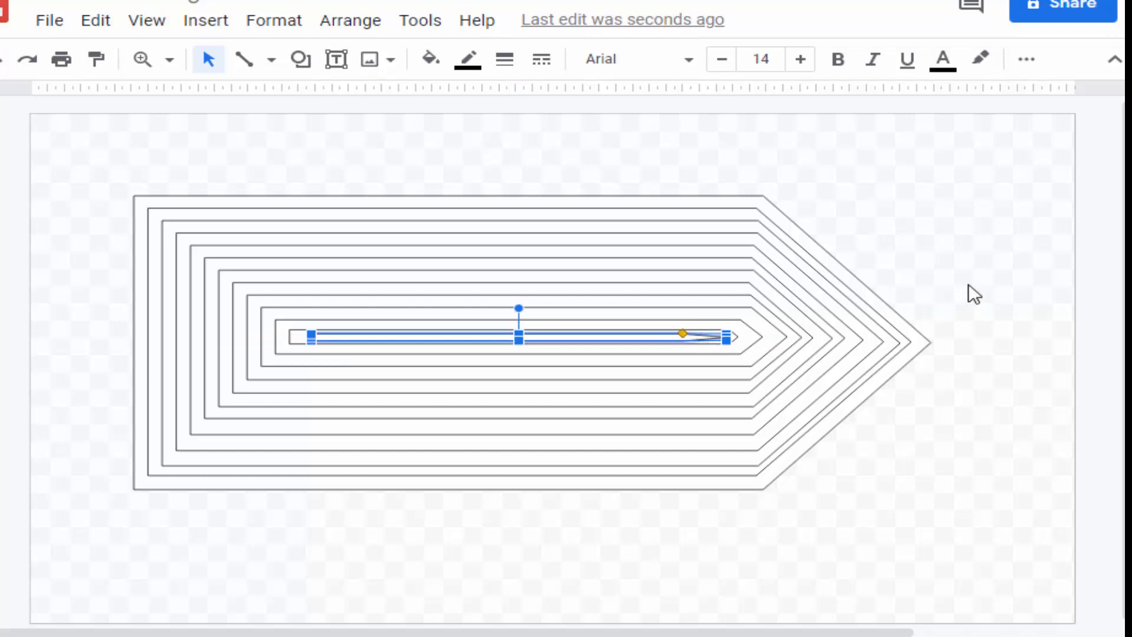
left_click(972, 299)
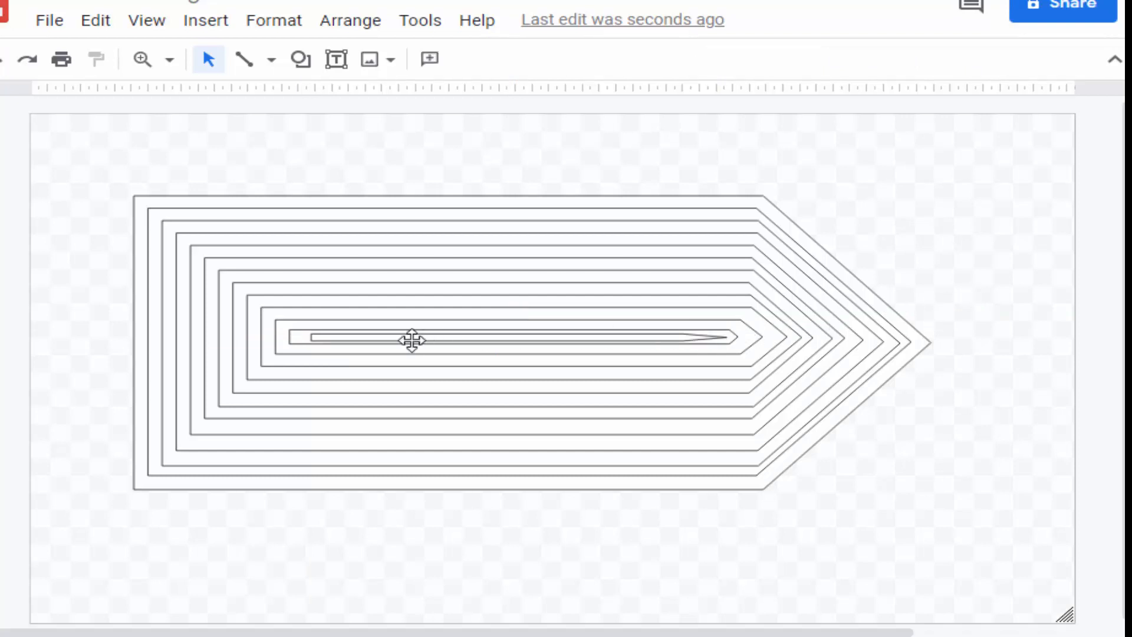
- Shift the innermost pentagon toward the twelfth outline's flat end and shorten its pointed part a little more
left_click(375, 340)
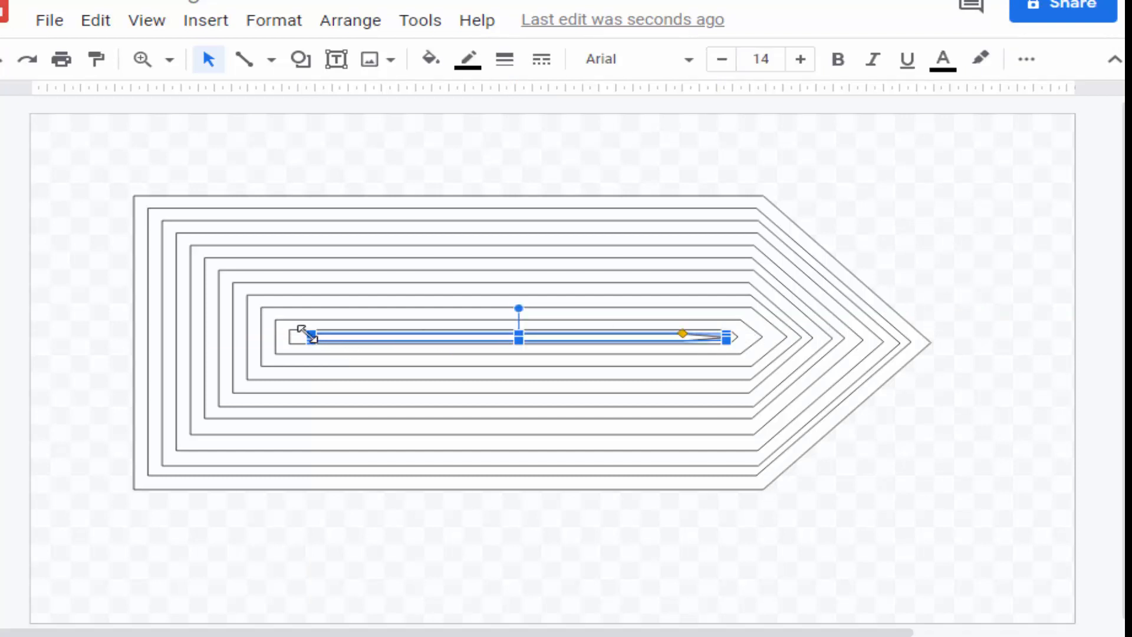
left_click_drag(377, 337, 366, 336)
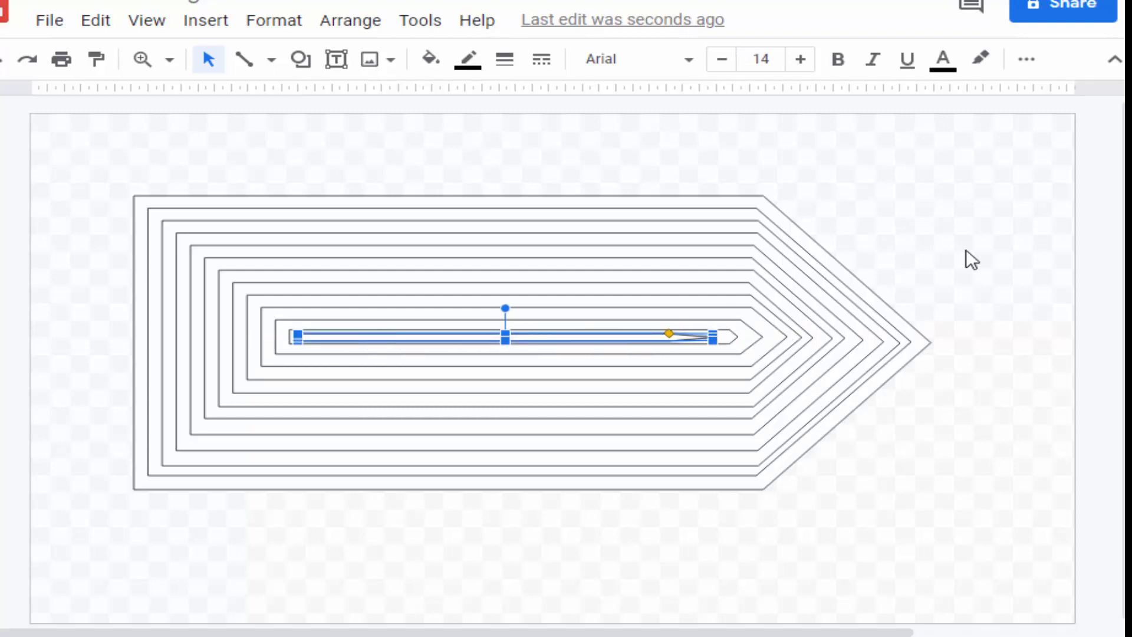
left_click(1010, 243)
left_click(670, 334)
left_click_drag(672, 333, 690, 334)
left_click(947, 233)
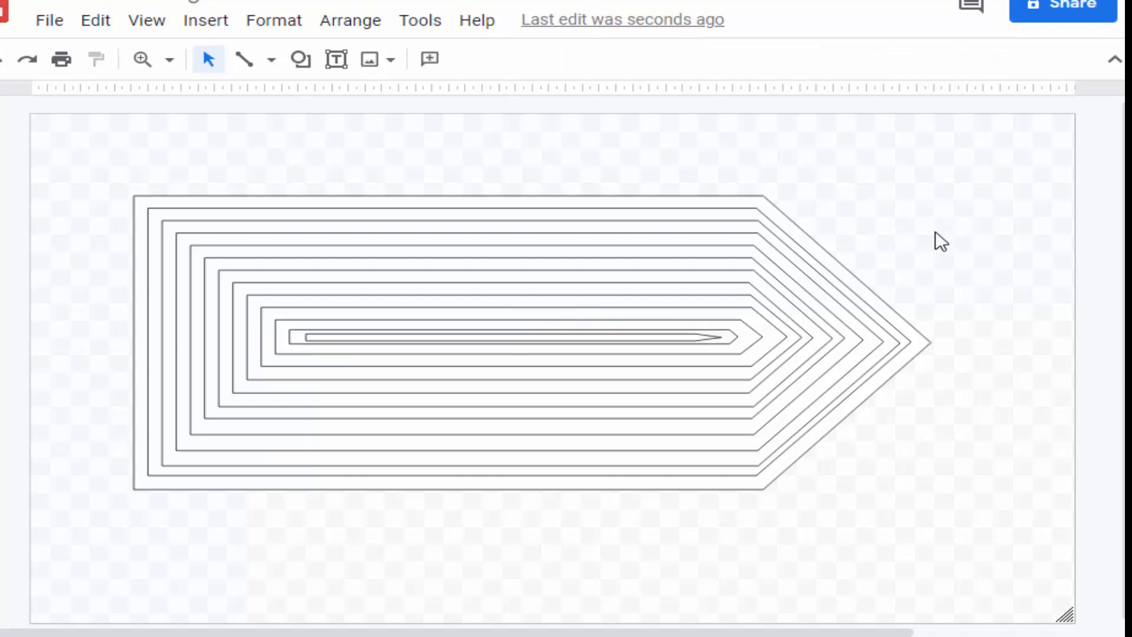
left_click(416, 336)
left_click_drag(415, 336, 411, 336)
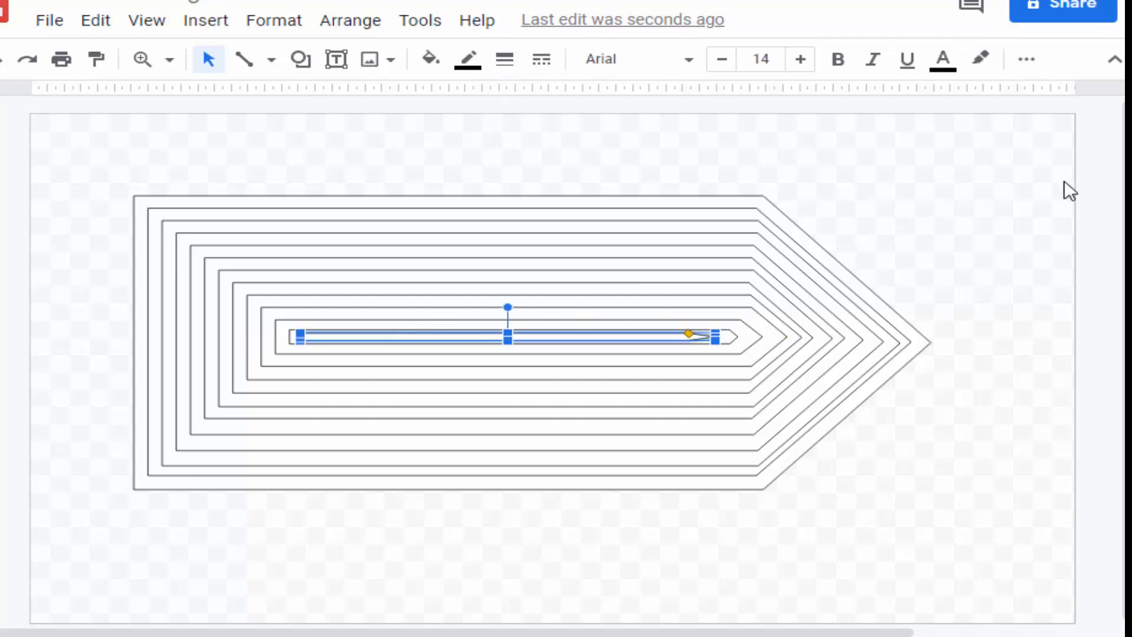
left_click(984, 214)
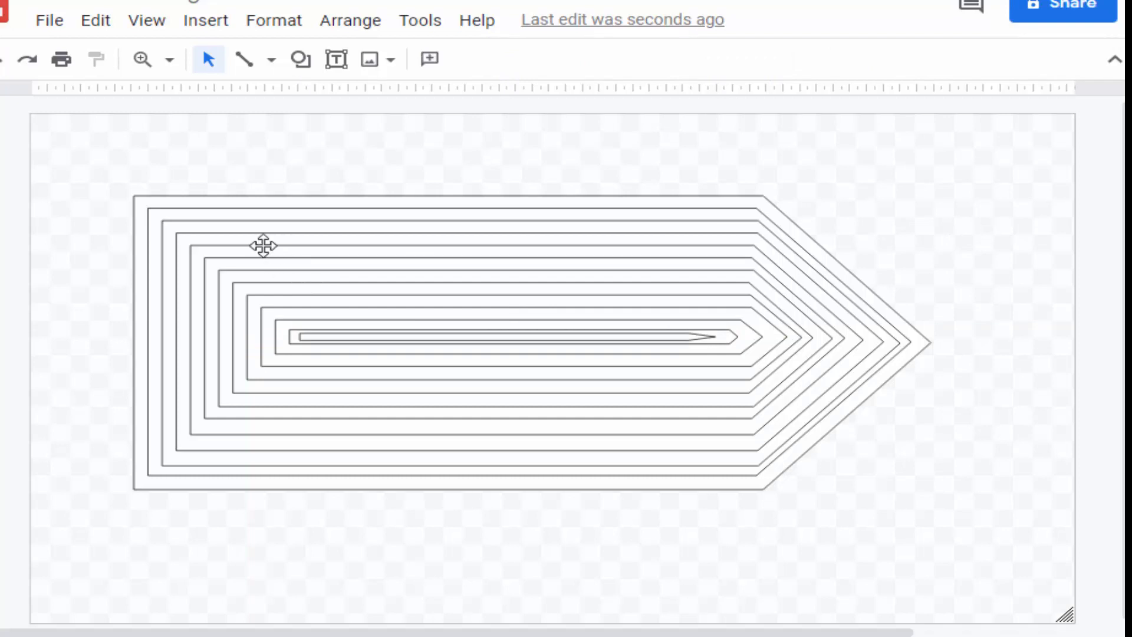
- Fill the outermost pentagon with cornflower blue and the second pentagon with bright green
left_click(255, 195)
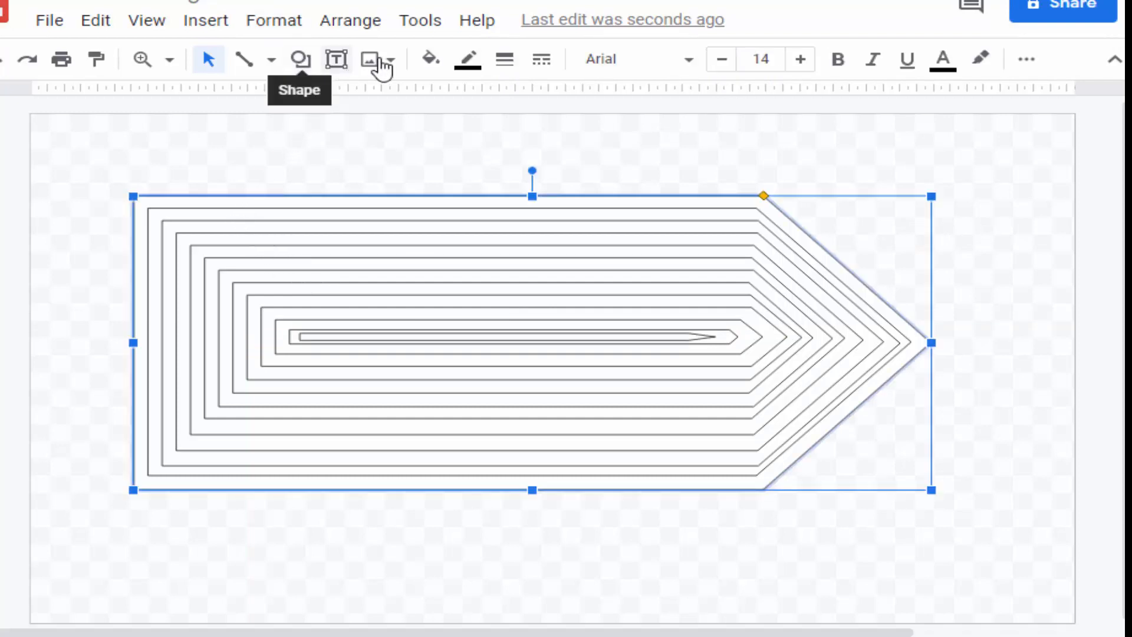
left_click(433, 61)
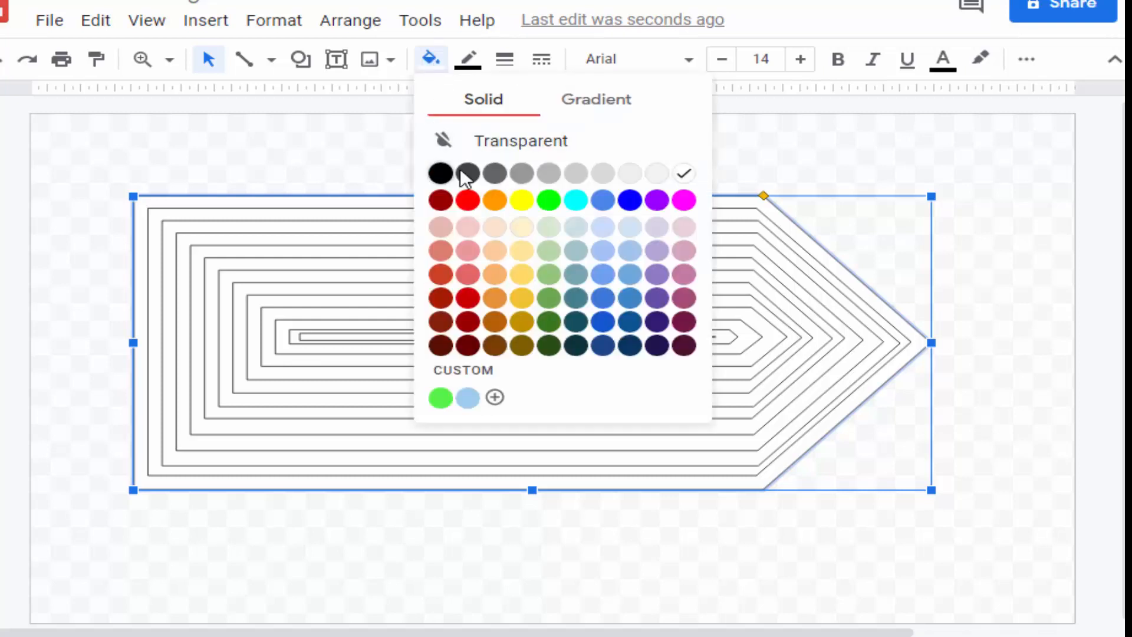
left_click(603, 200)
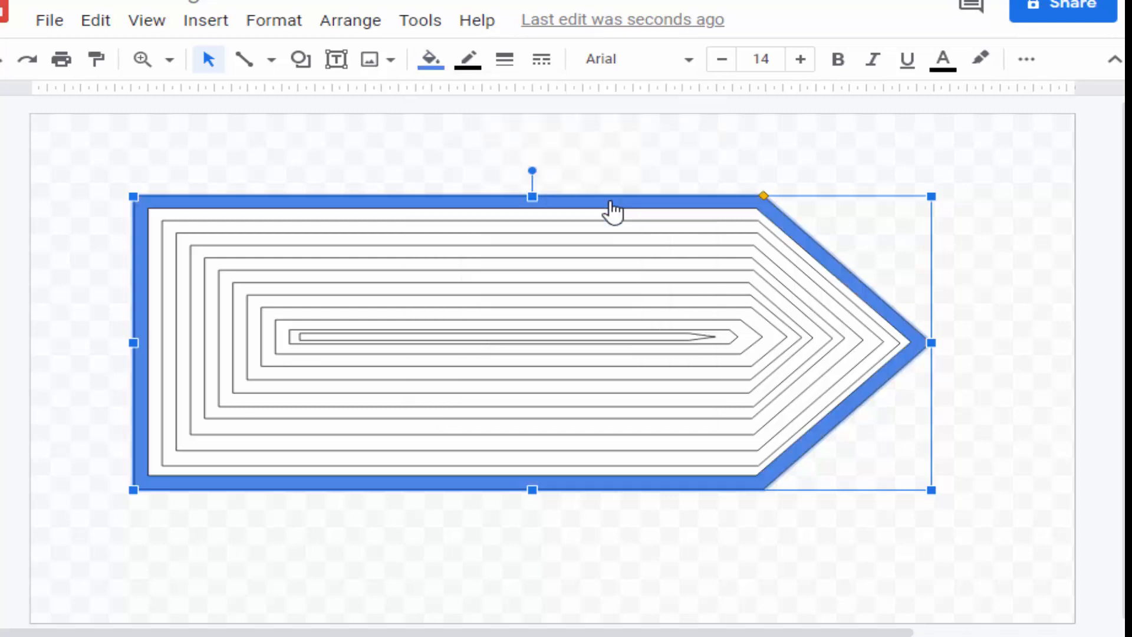
left_click(608, 213)
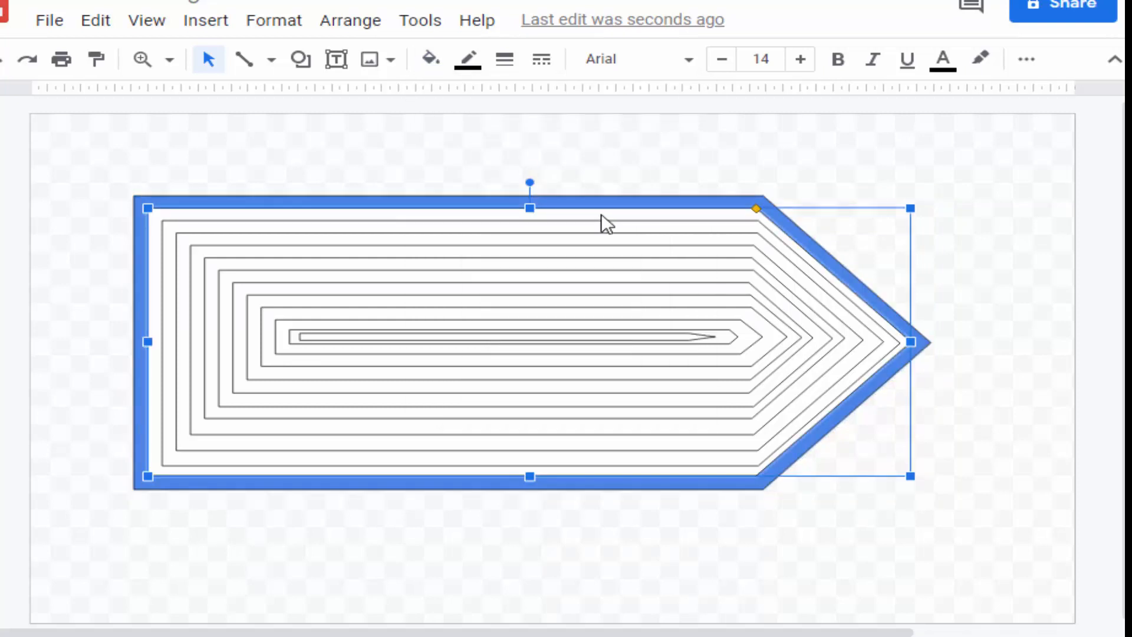
left_click(431, 59)
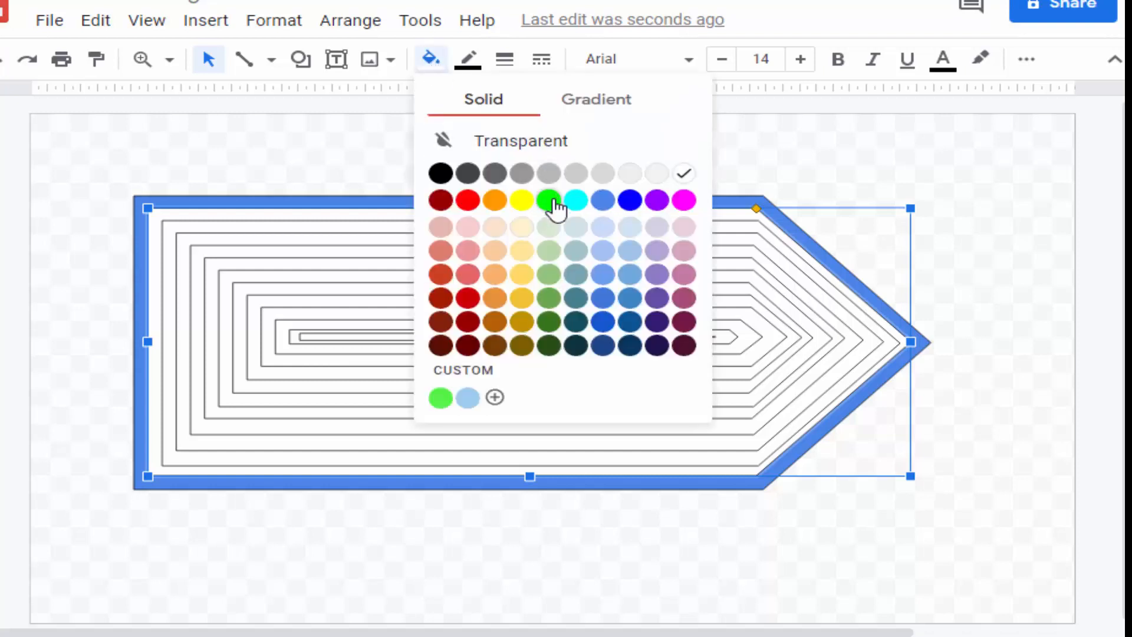
left_click(551, 198)
- Fill the fourth pentagon from the outside with light orange and the third pentagon with red
left_click(552, 228)
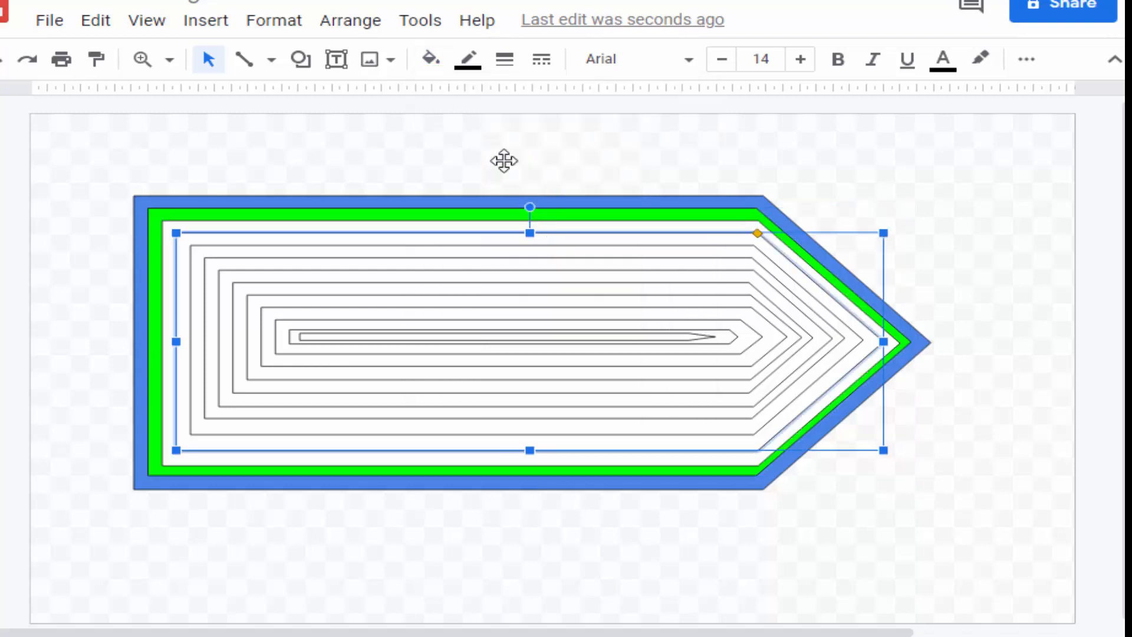
left_click(431, 60)
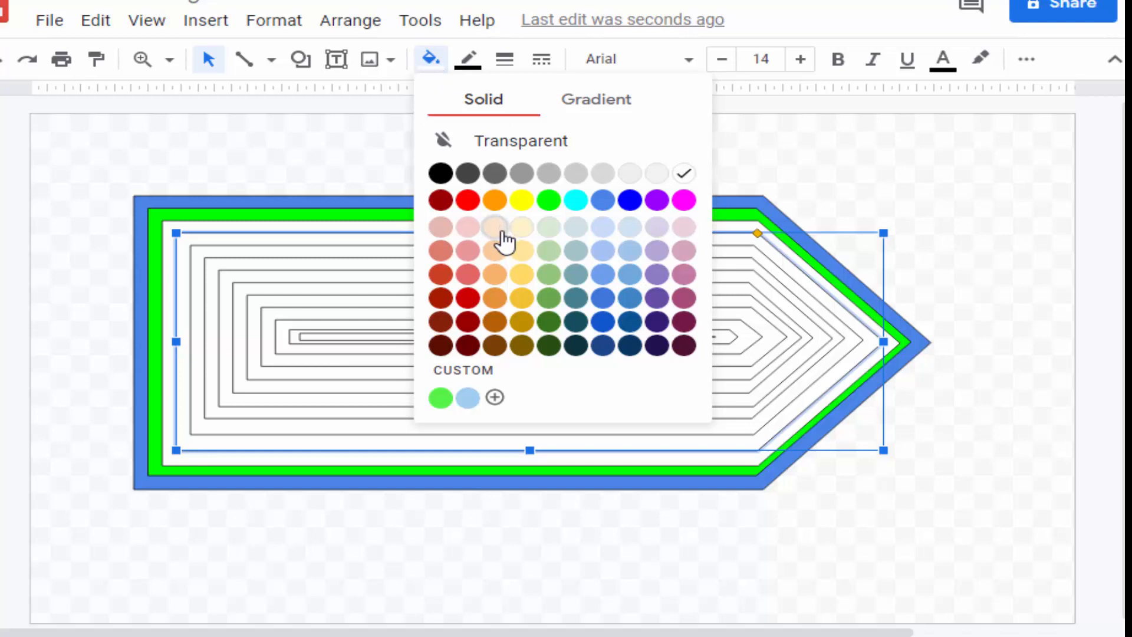
left_click(504, 252)
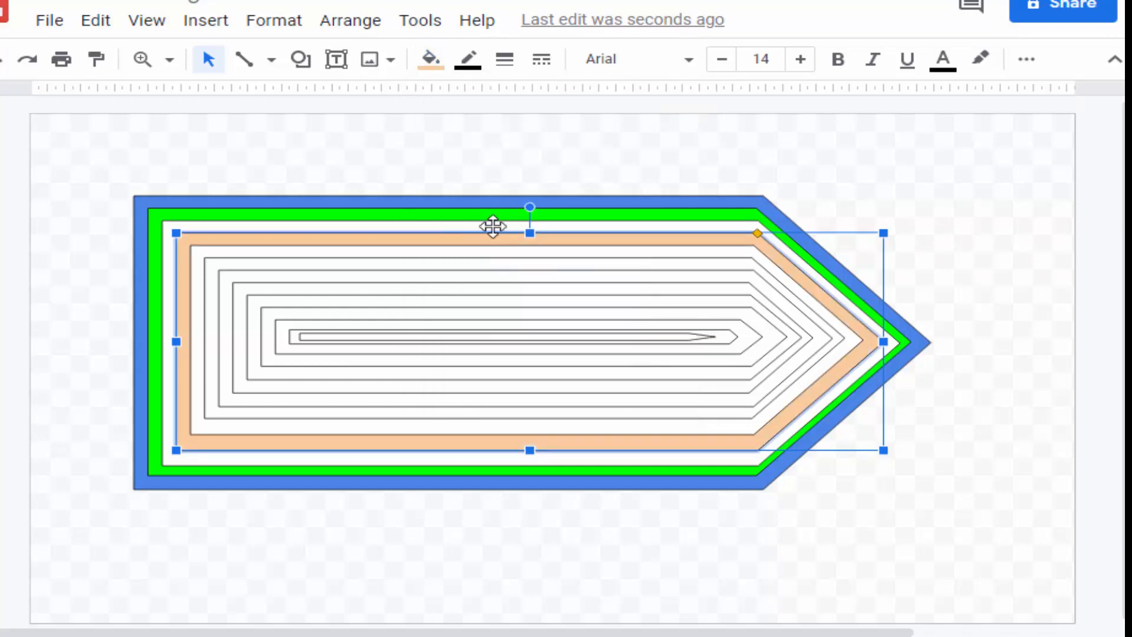
left_click(494, 226)
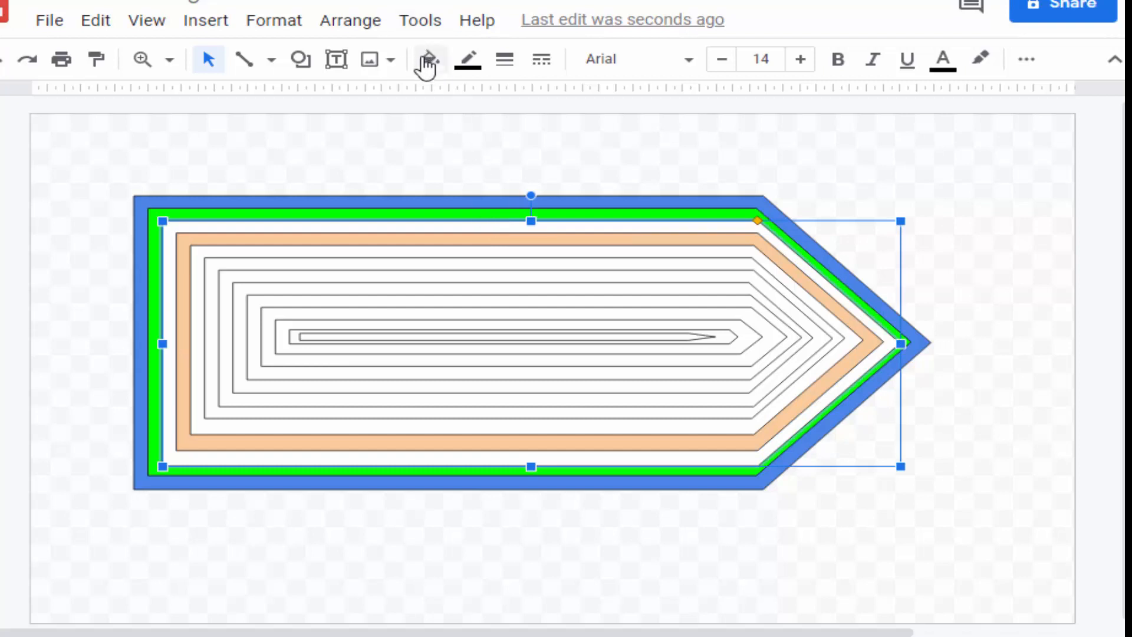
left_click(429, 59)
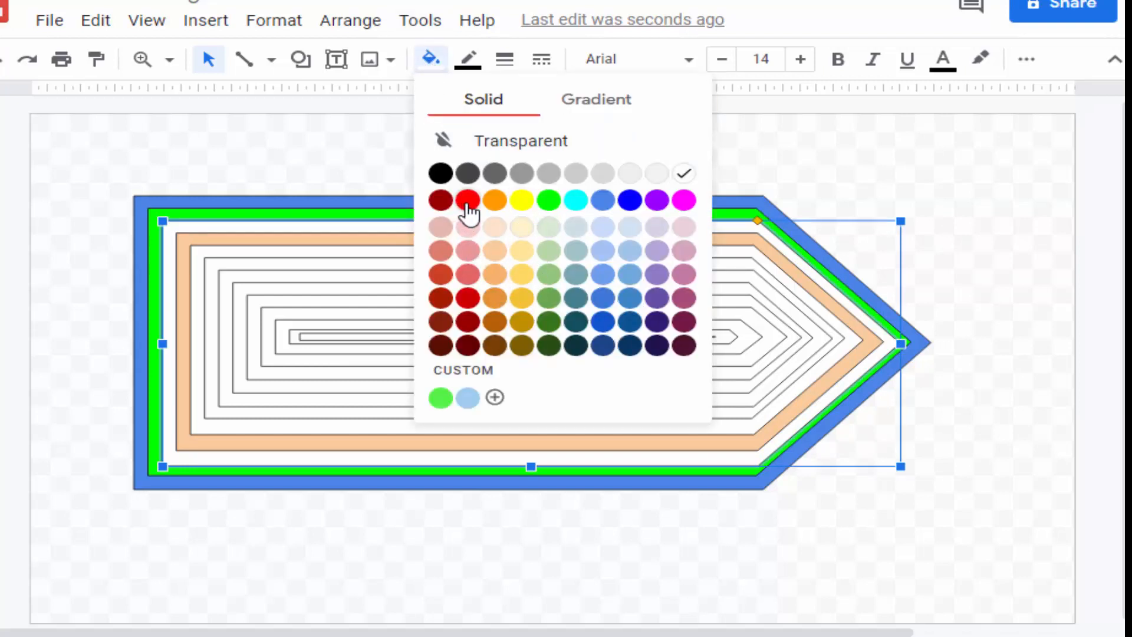
left_click(468, 200)
- Fill the sixth pentagon from the outside with dark teal and the fifth pentagon with red
left_click(465, 259)
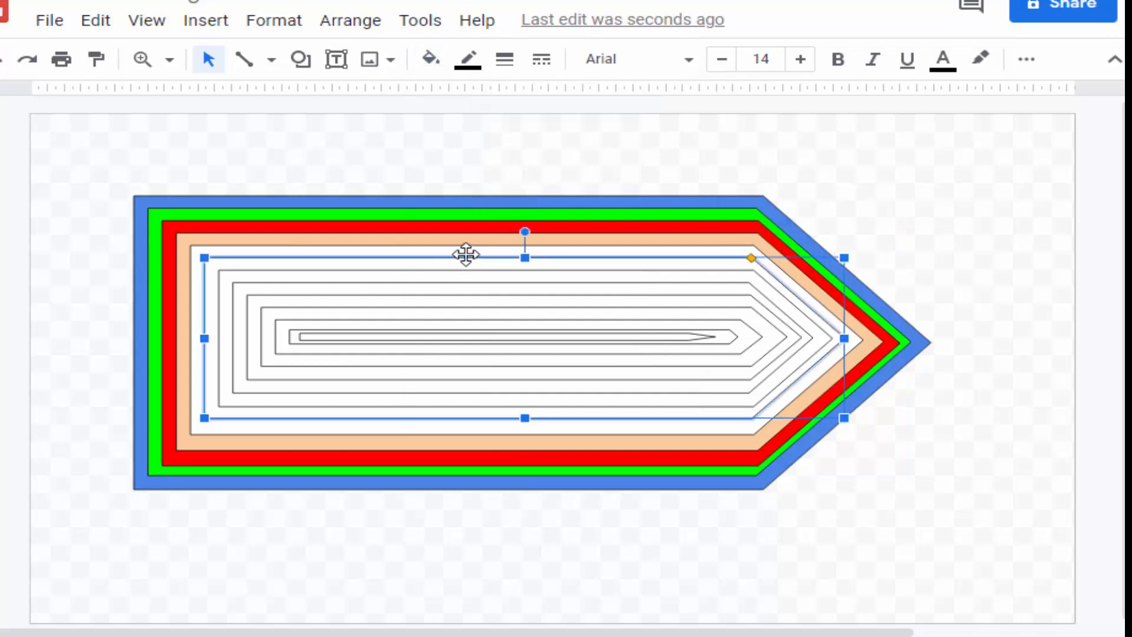
left_click(430, 60)
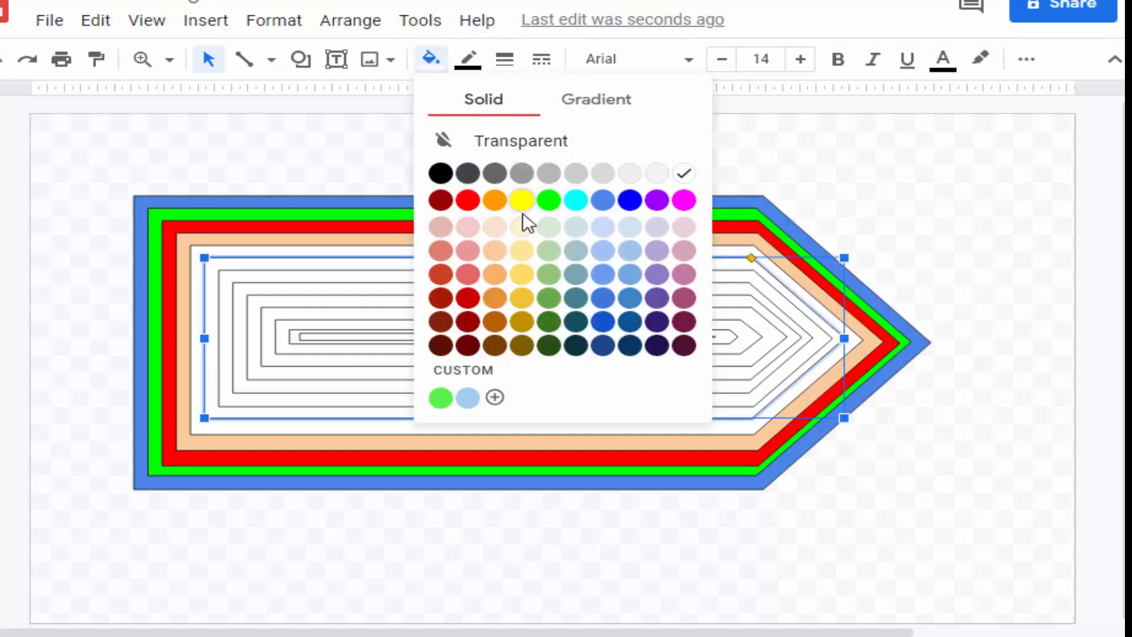
left_click(576, 299)
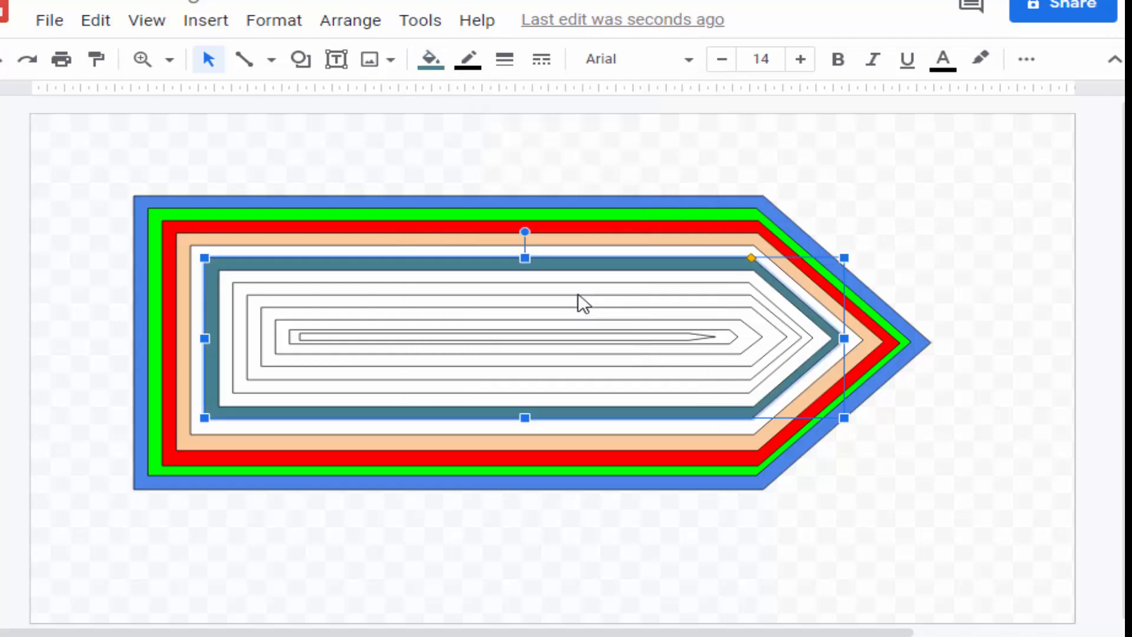
left_click(569, 251)
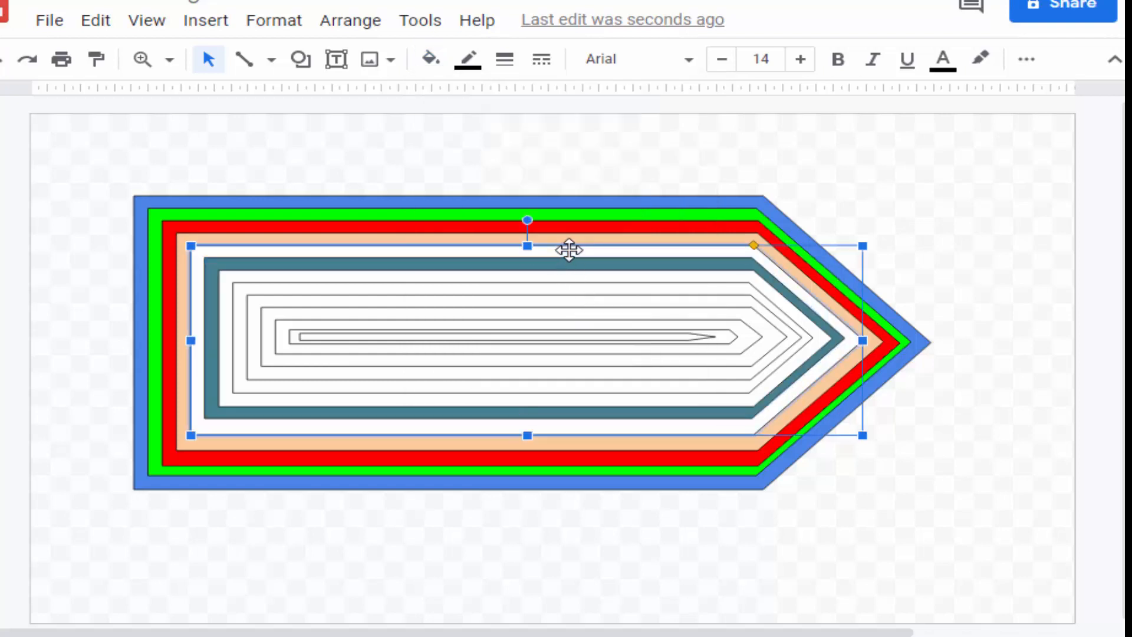
left_click(429, 61)
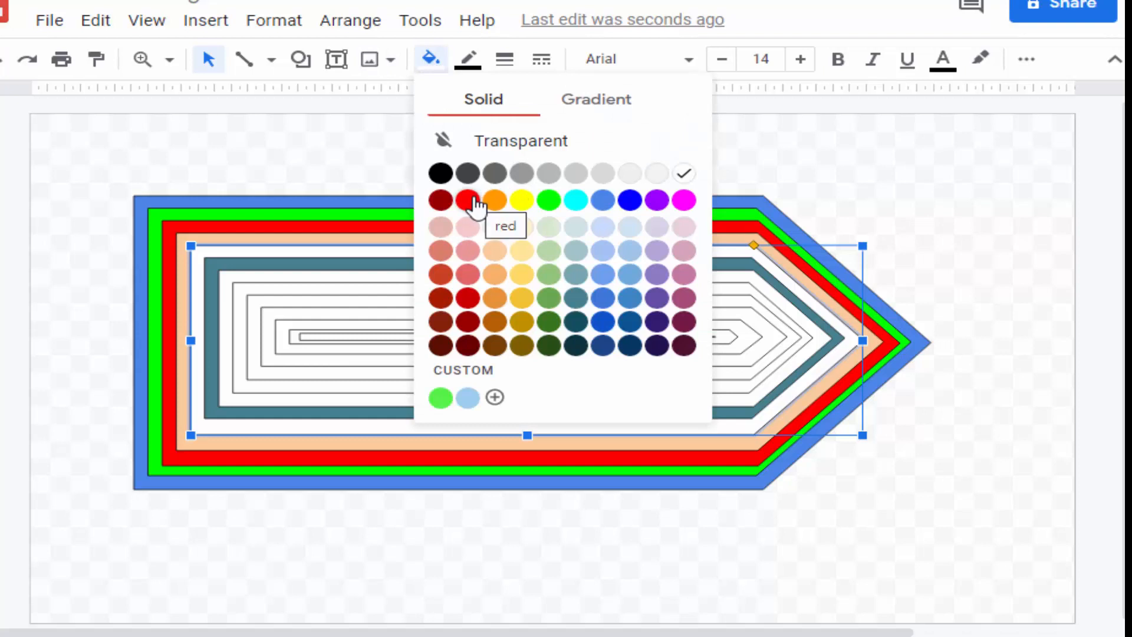
left_click(469, 201)
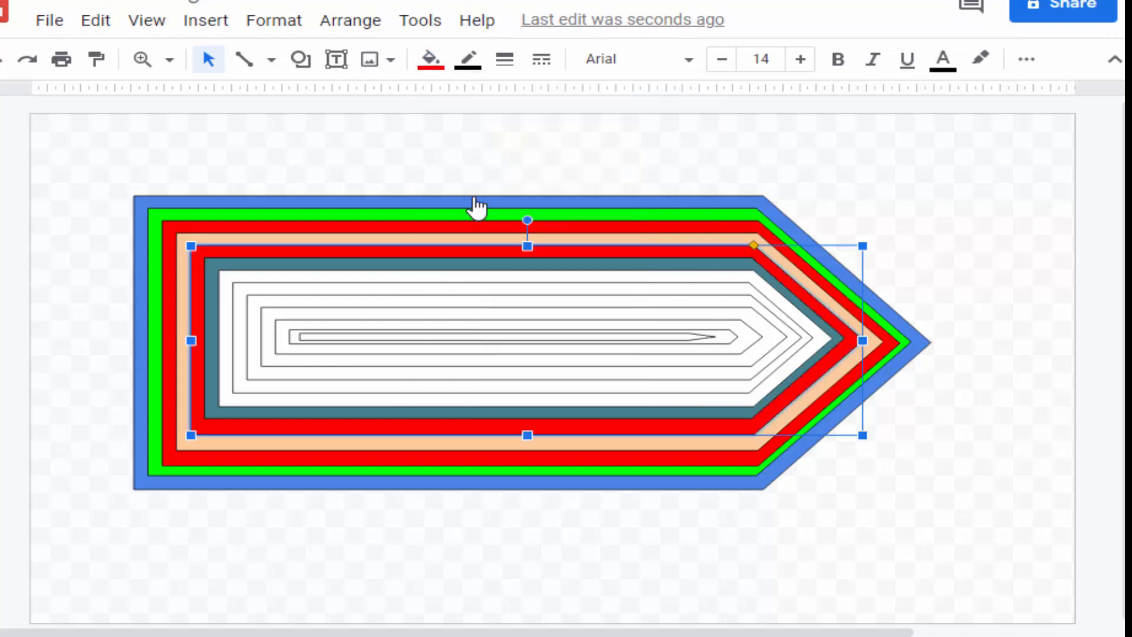
- Fill the seventh pentagon from the outside with dusty pink and the eighth pentagon with magenta
left_click(431, 282)
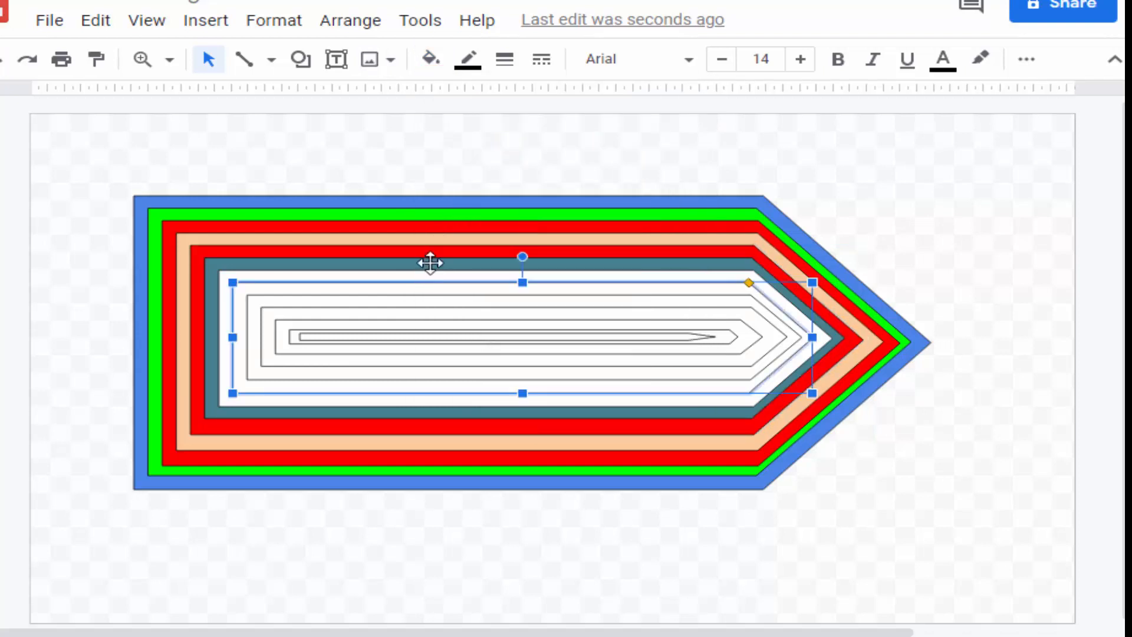
left_click(434, 273)
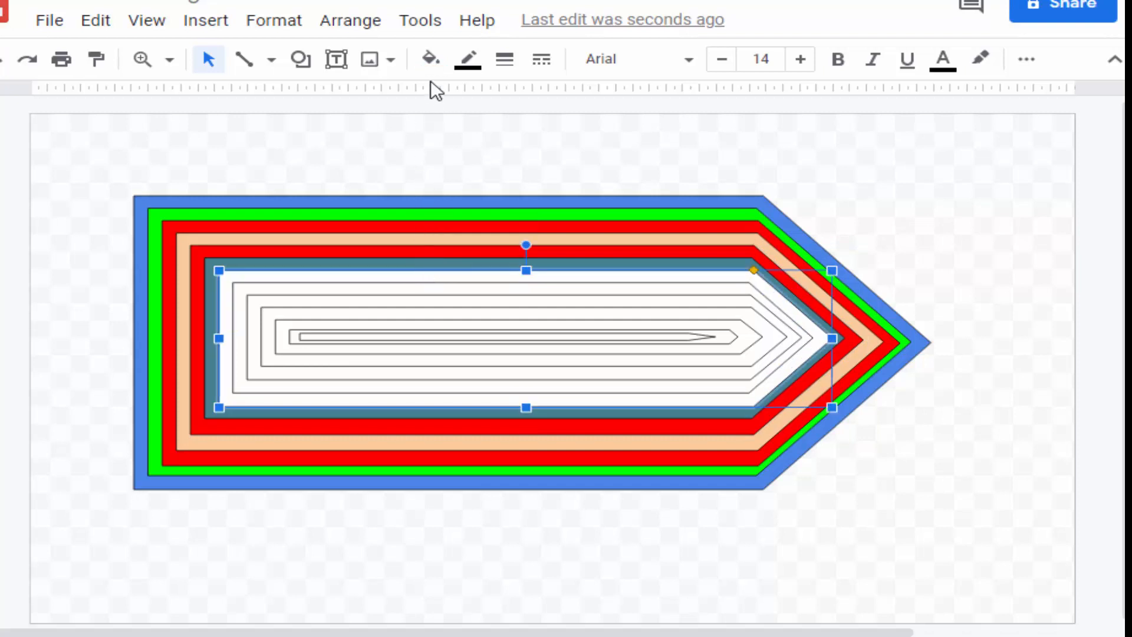
left_click(432, 59)
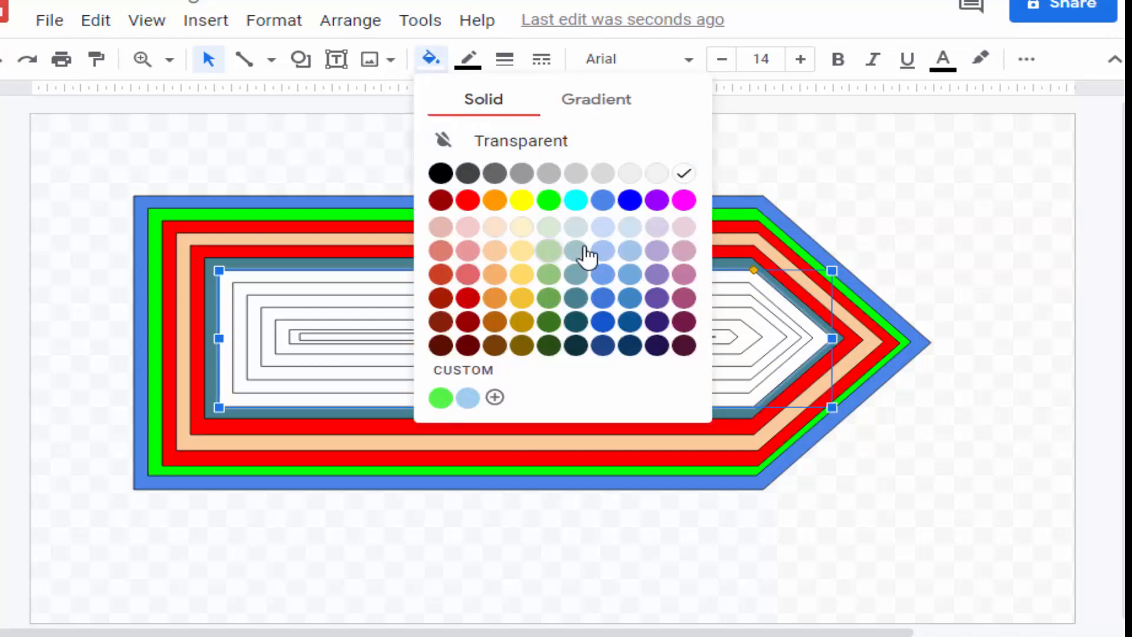
left_click(687, 277)
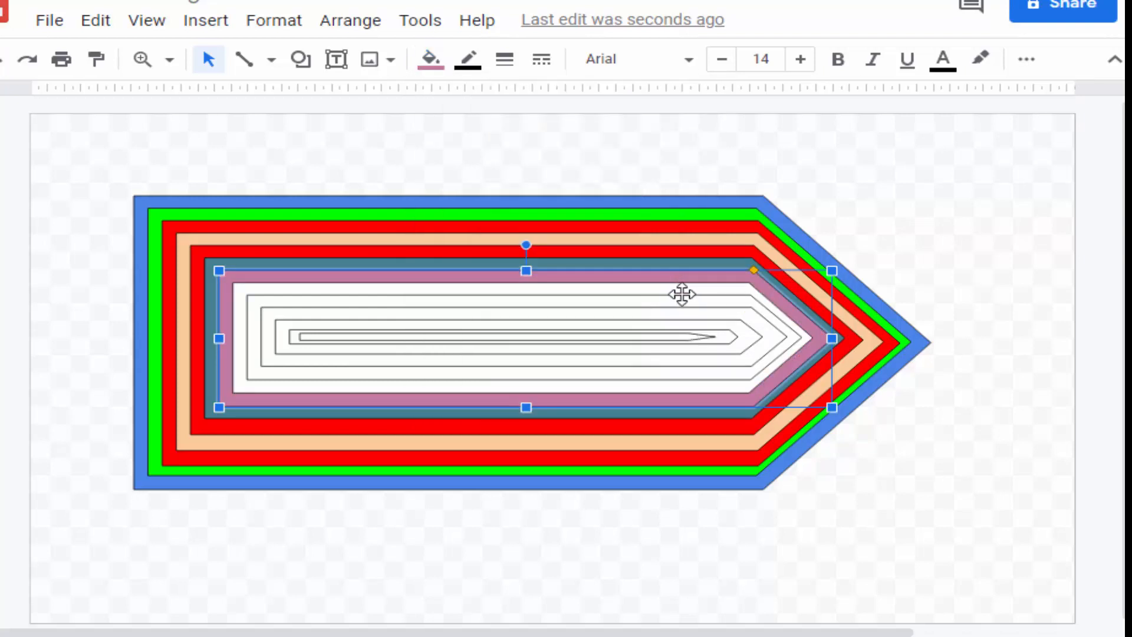
left_click(683, 293)
left_click(677, 282)
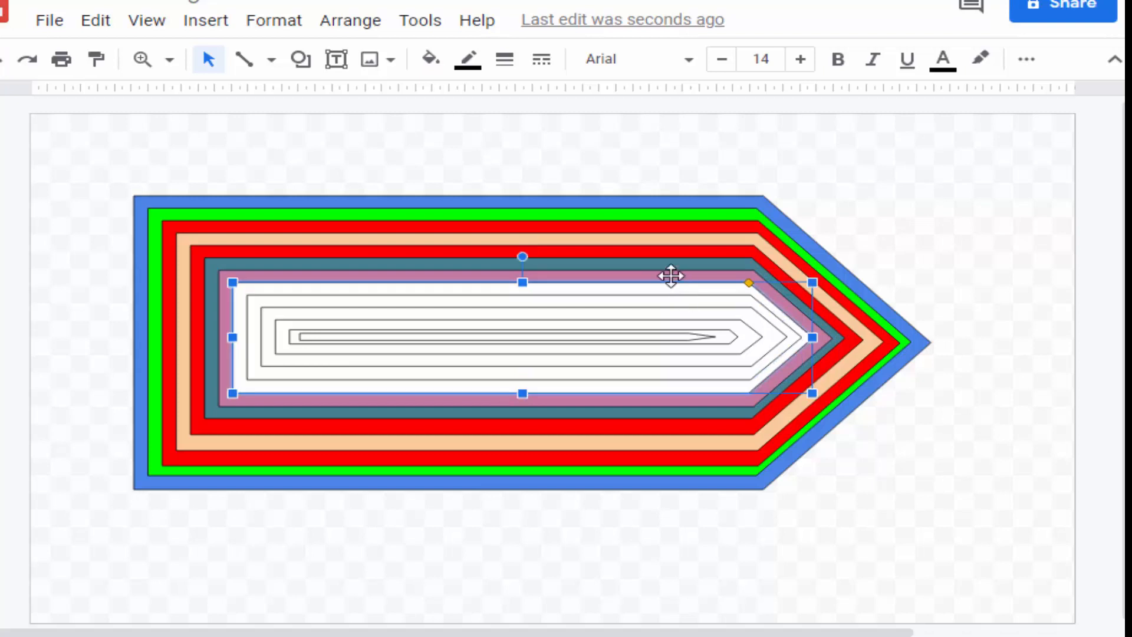
left_click(434, 65)
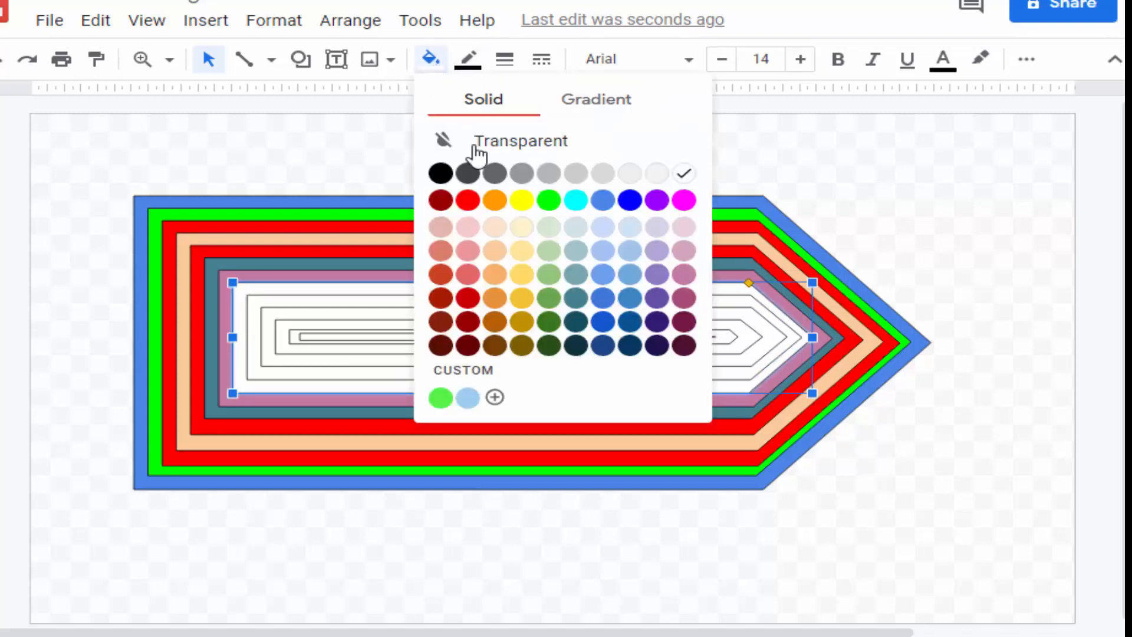
left_click(684, 201)
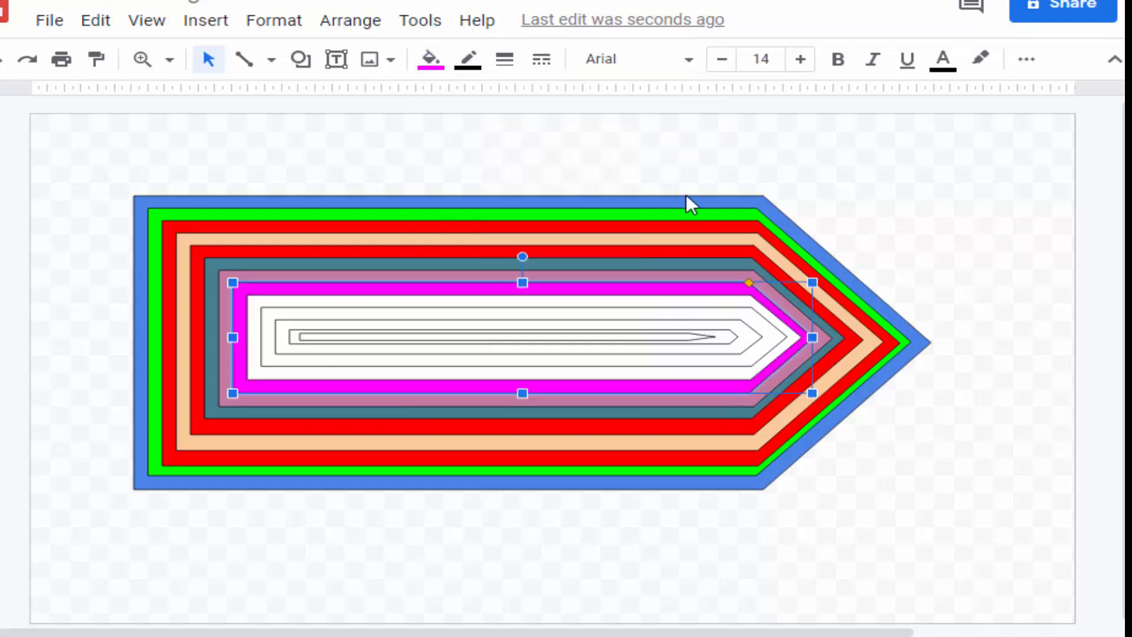
- Fill the ninth pentagon from the outside with cyan and the tenth pentagon with dark green
left_click(607, 303)
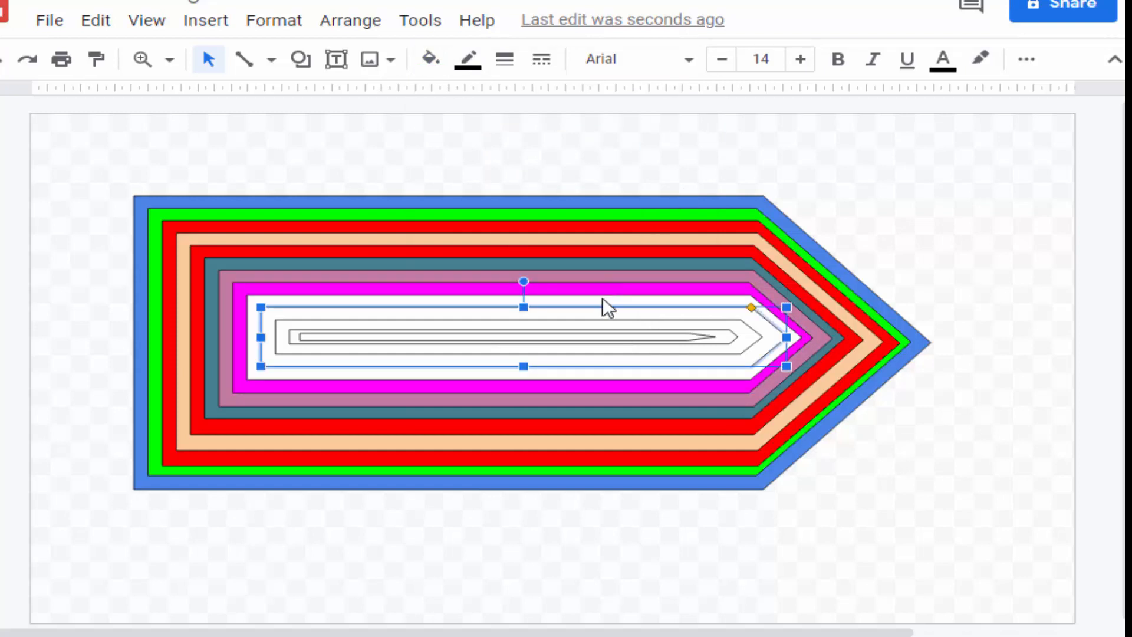
left_click(607, 297)
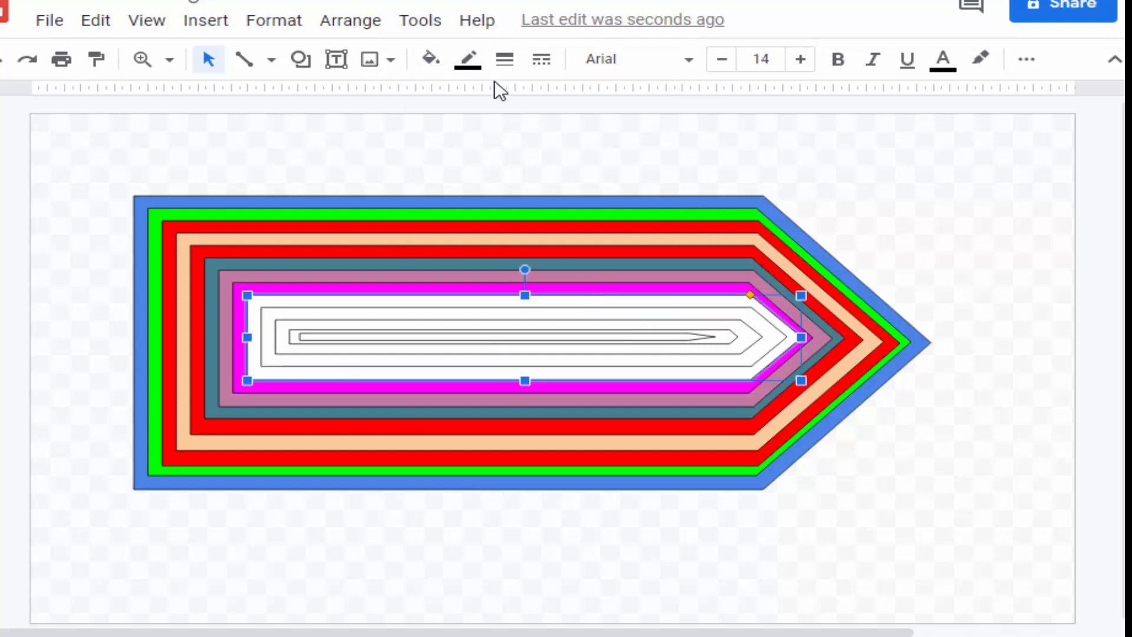
left_click(433, 61)
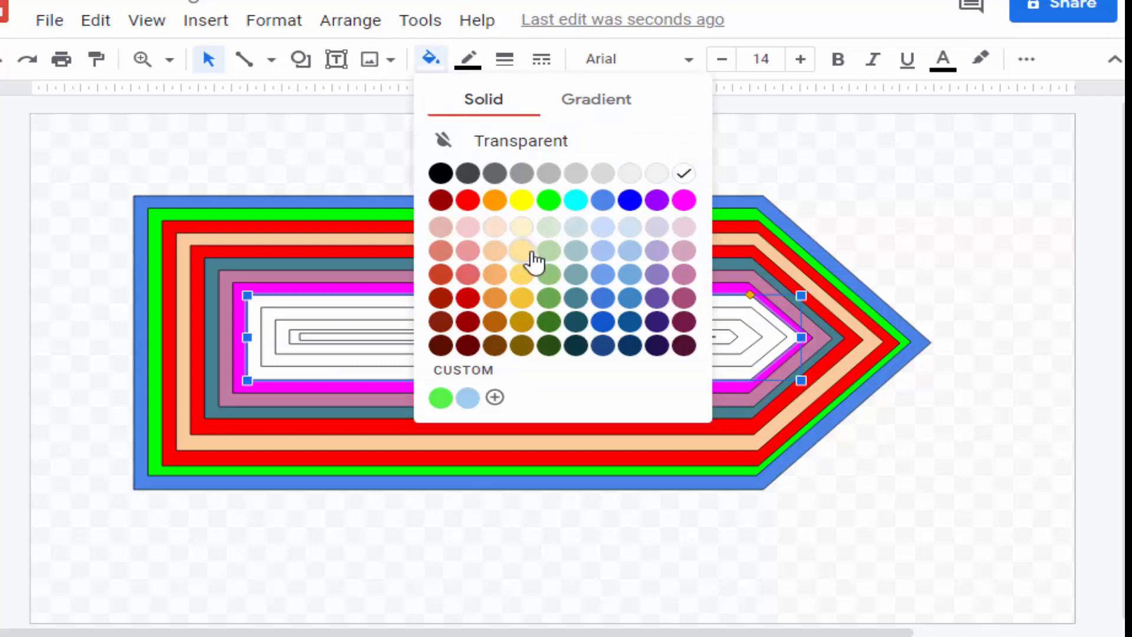
left_click(575, 204)
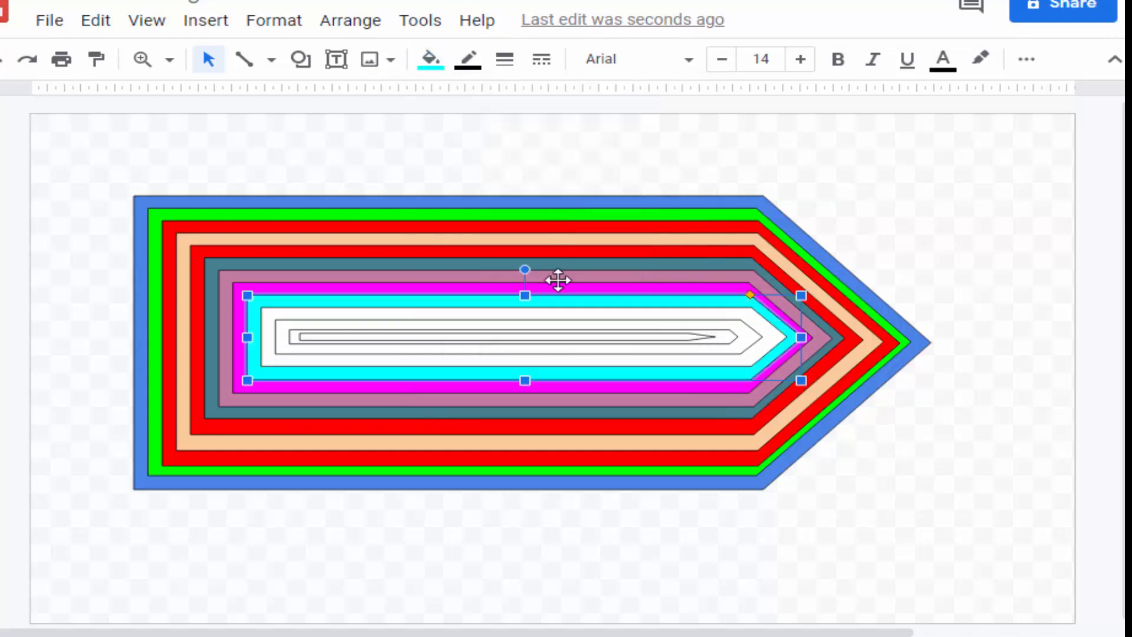
left_click(553, 317)
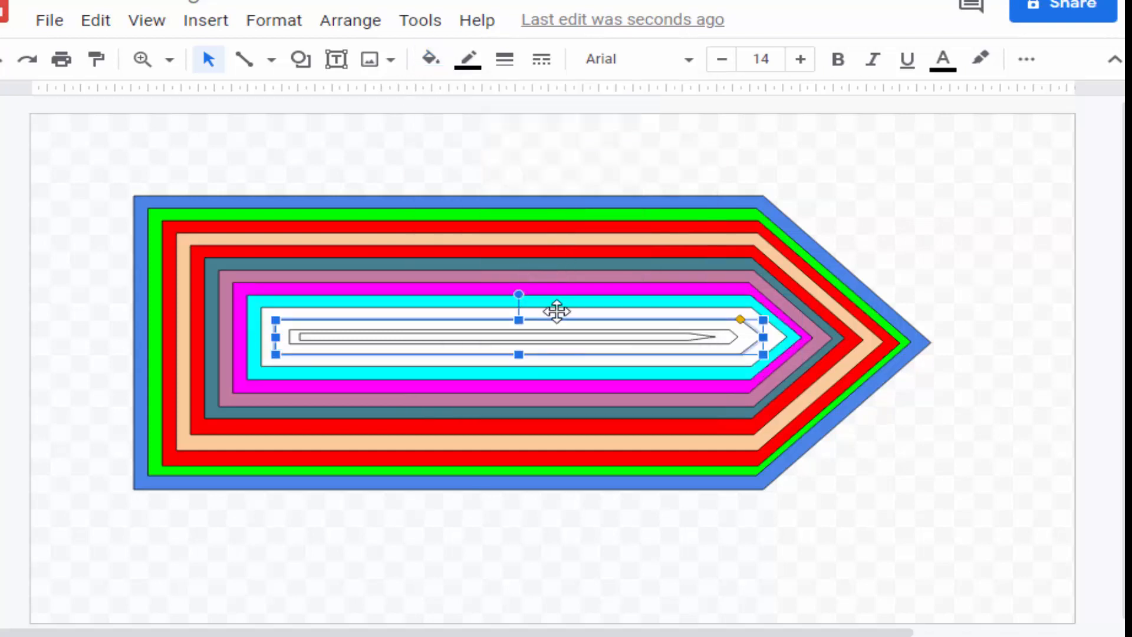
left_click(556, 313)
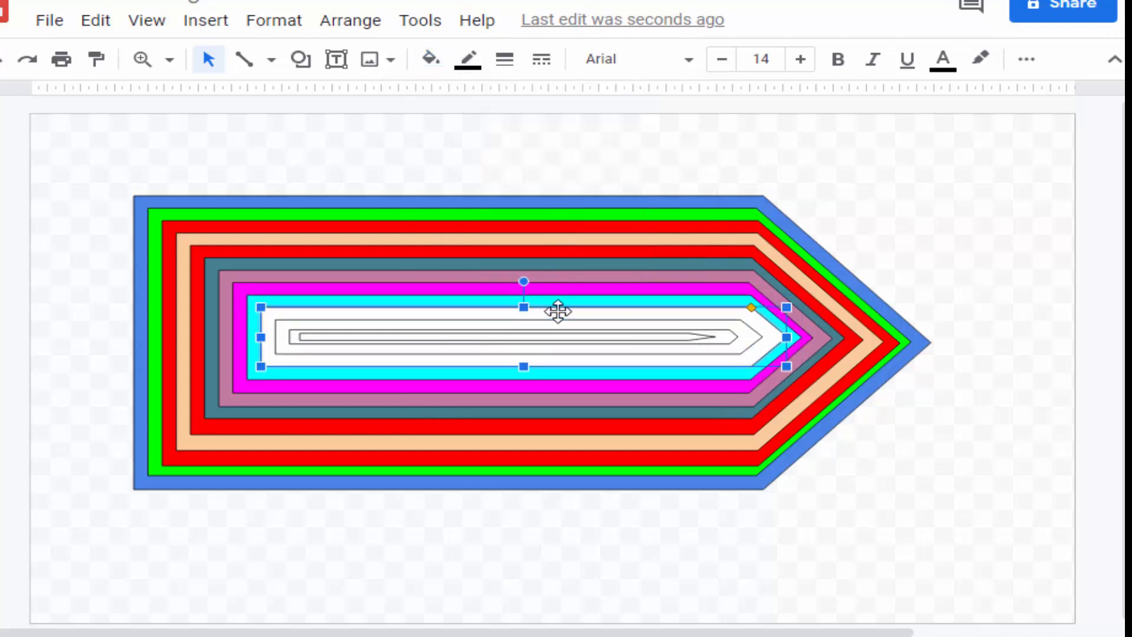
left_click(433, 61)
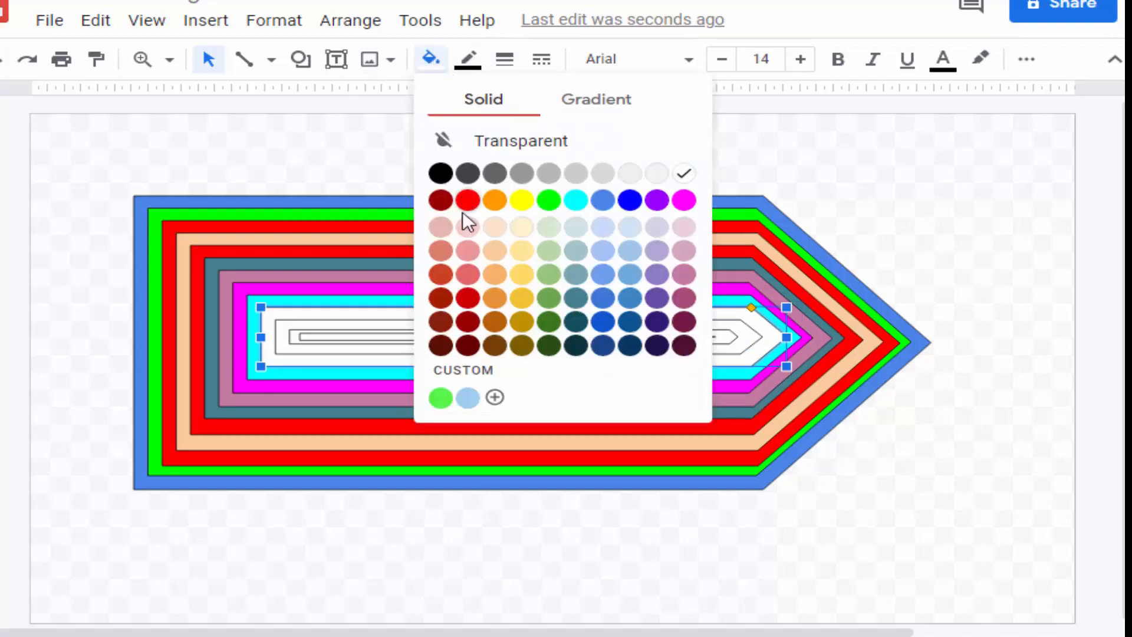
left_click(551, 327)
- Fill the eleventh pentagon from the outside with very dark magenta and the twelfth pentagon with red
left_click(537, 323)
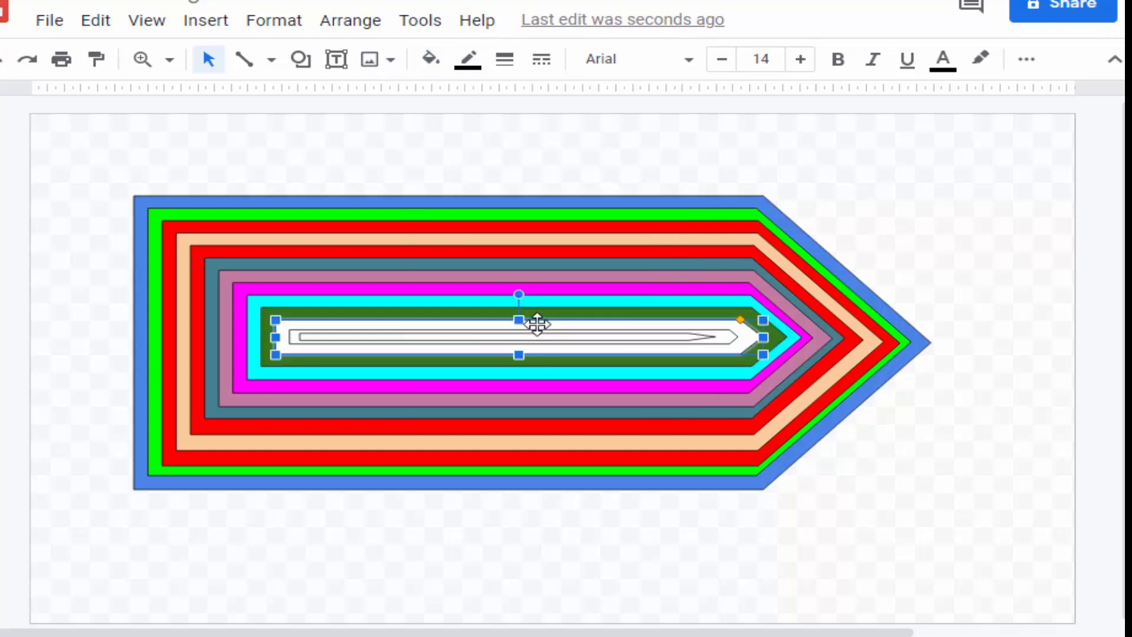
left_click(430, 59)
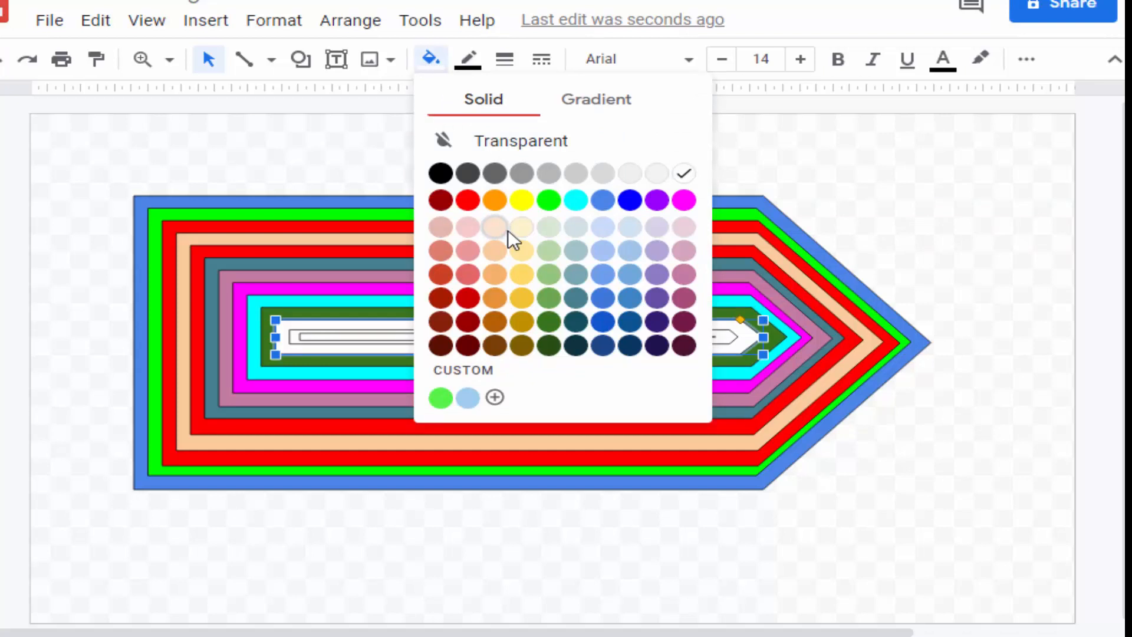
left_click(684, 345)
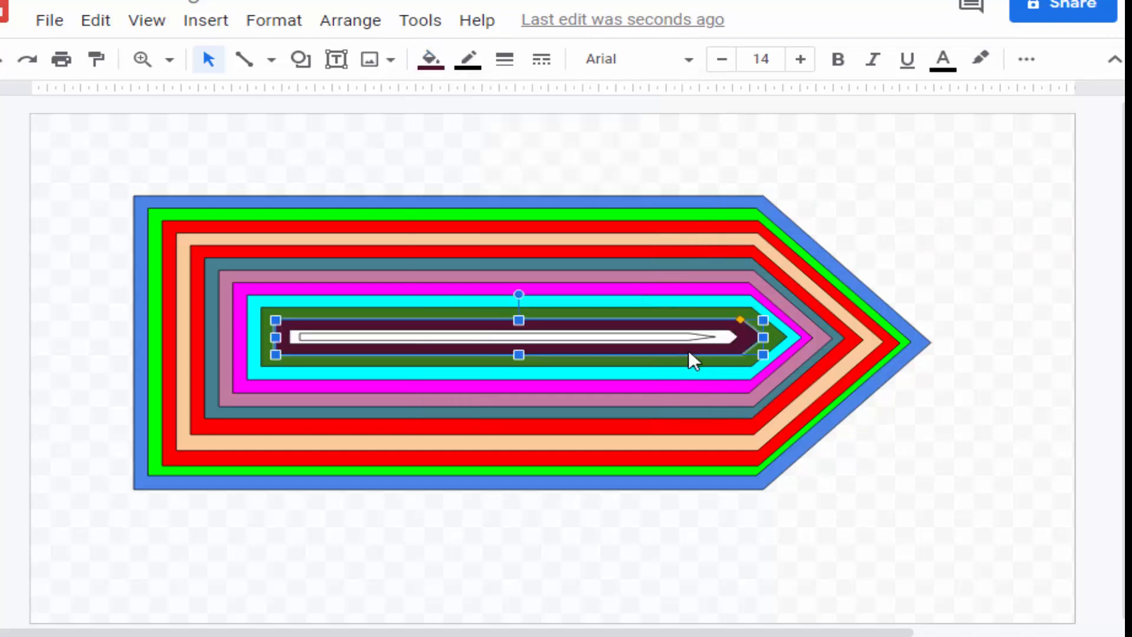
left_click(729, 339)
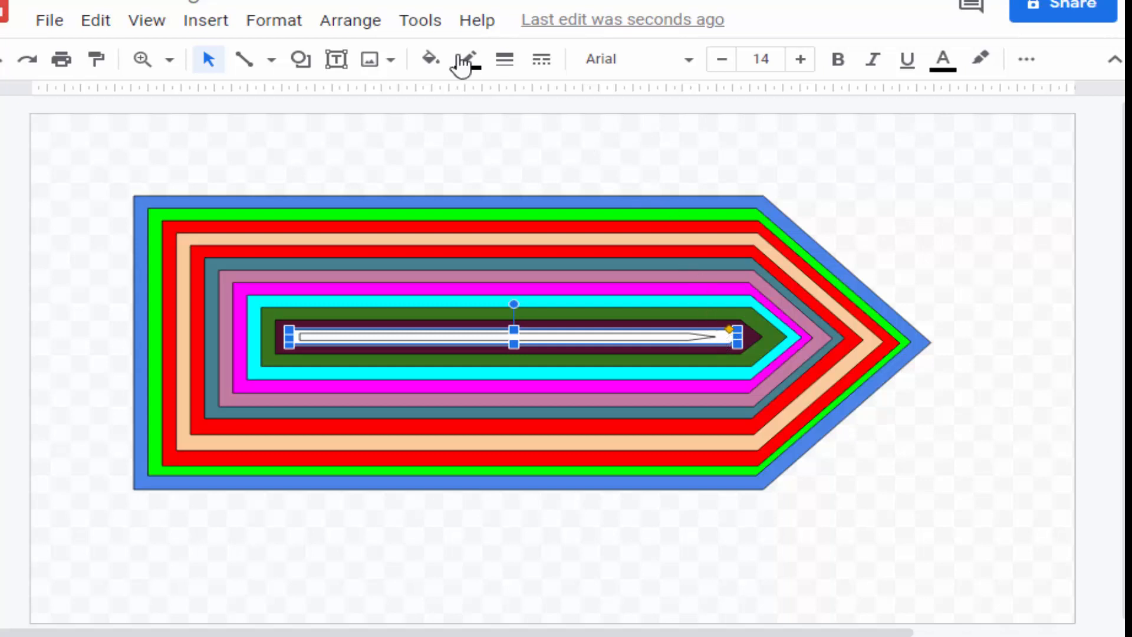
left_click(434, 65)
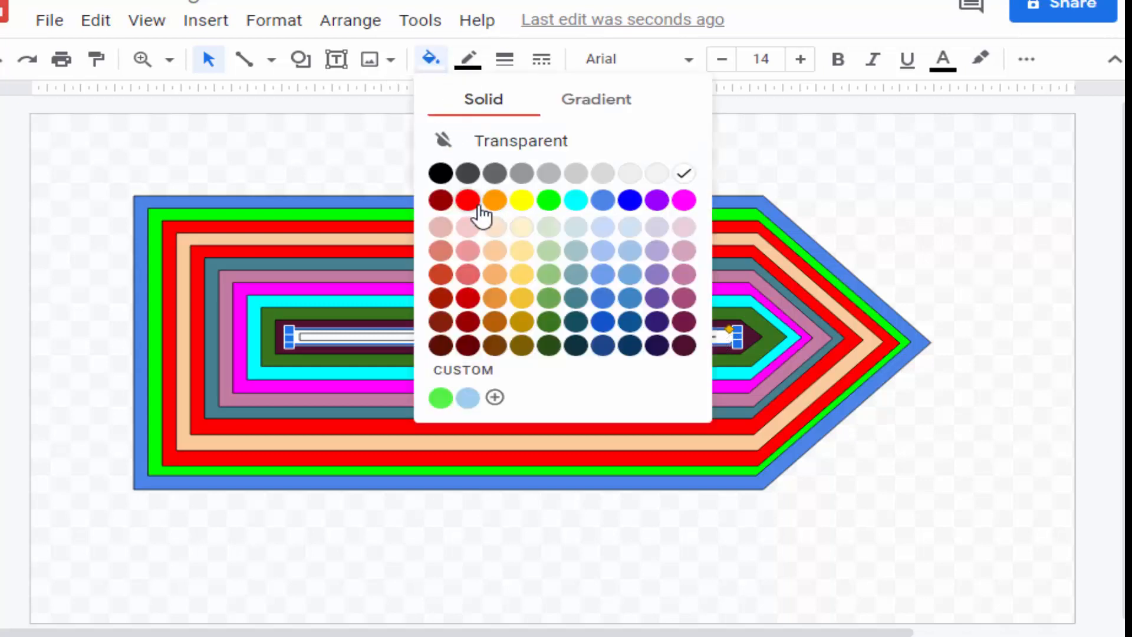
left_click(472, 208)
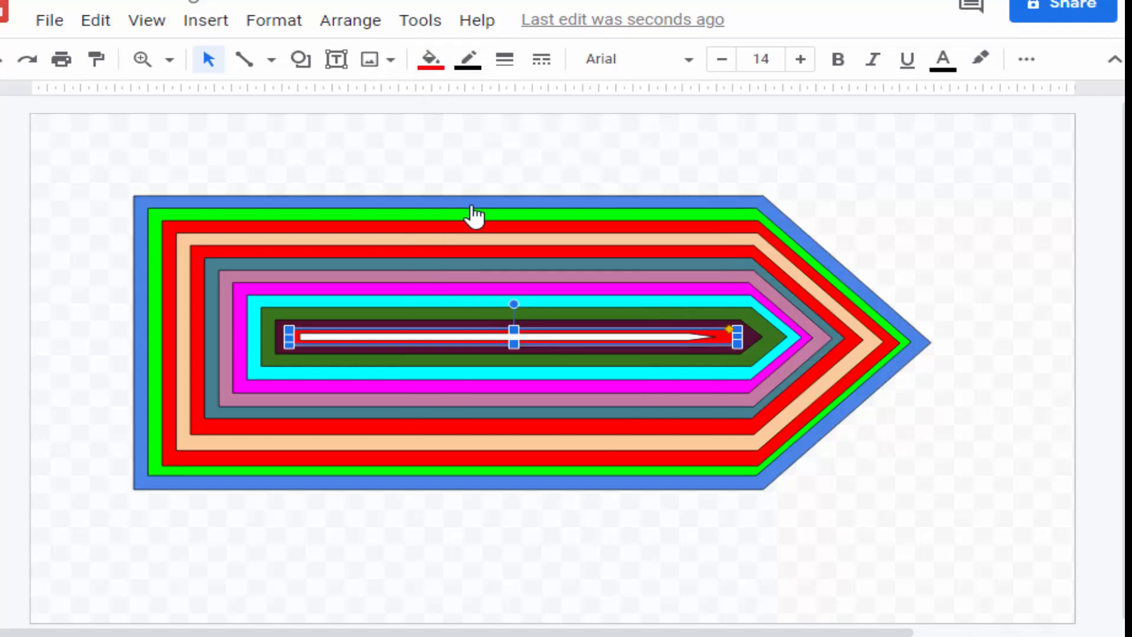
- Fill the innermost pentagon with bright green and deselect it
left_click(478, 337)
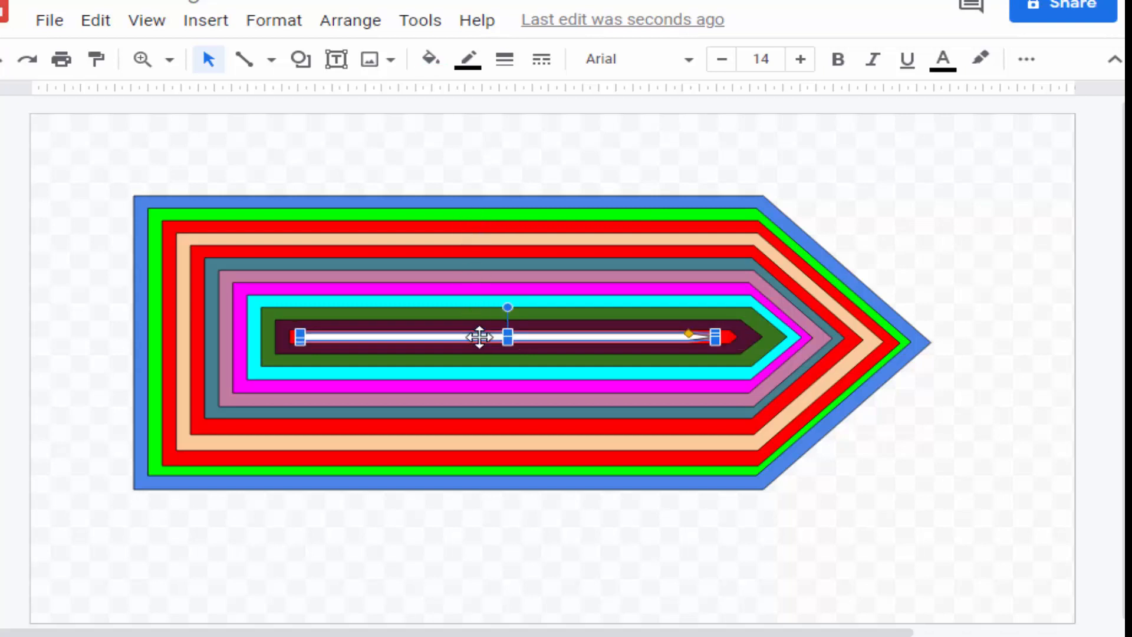
left_click(430, 58)
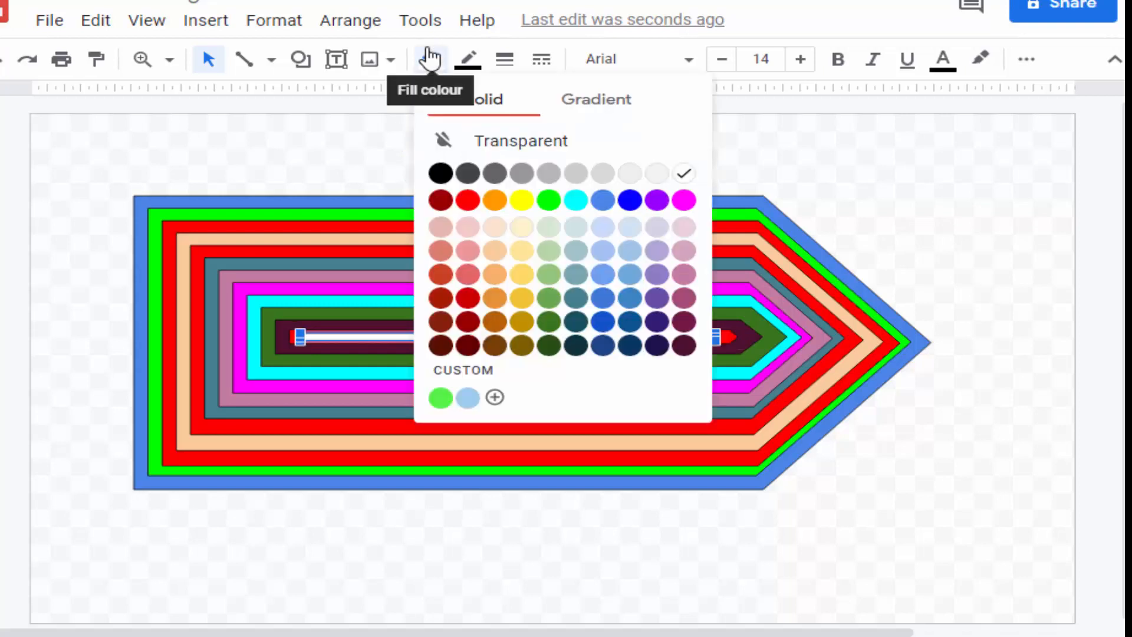
left_click(550, 202)
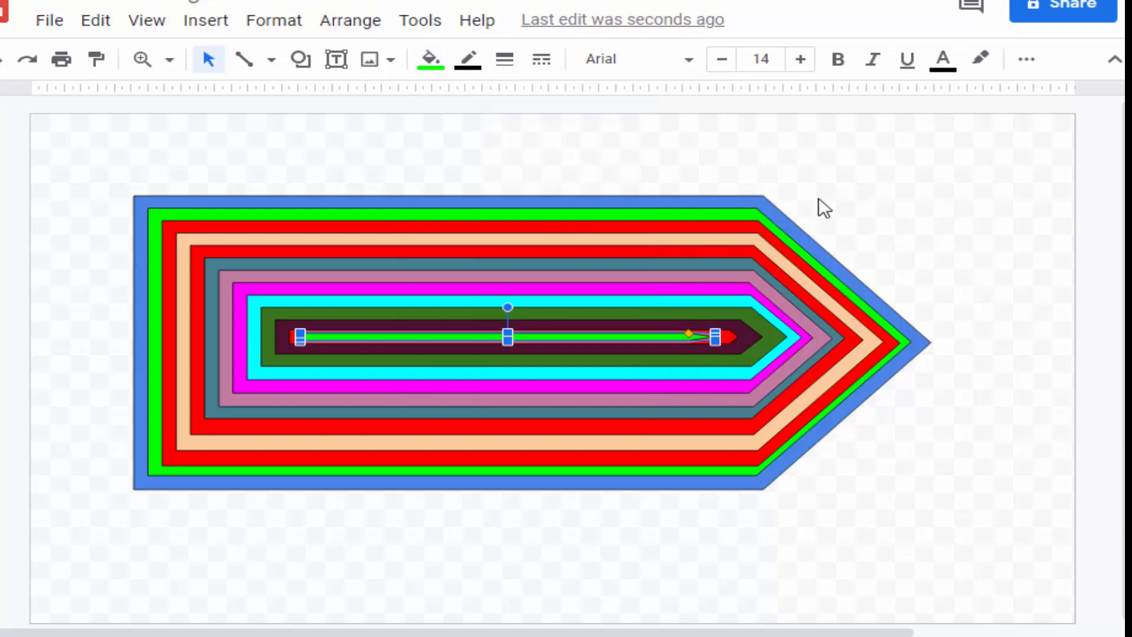
left_click(827, 208)
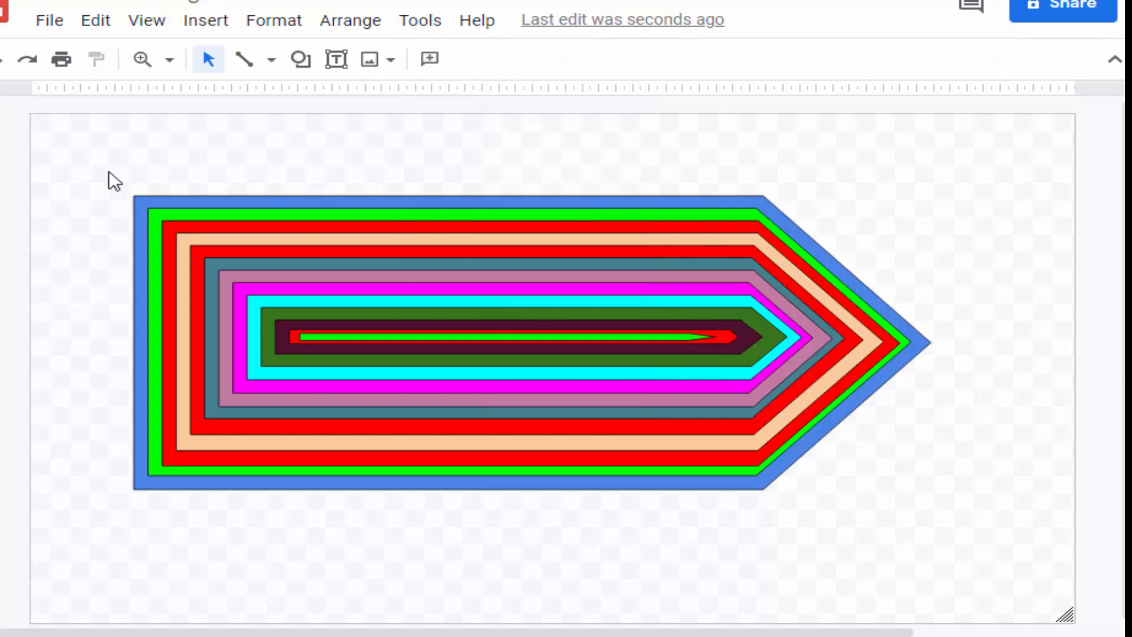
- Select all the nested coloured pentagons together and group them into a single object
left_click_drag(105, 169, 803, 486)
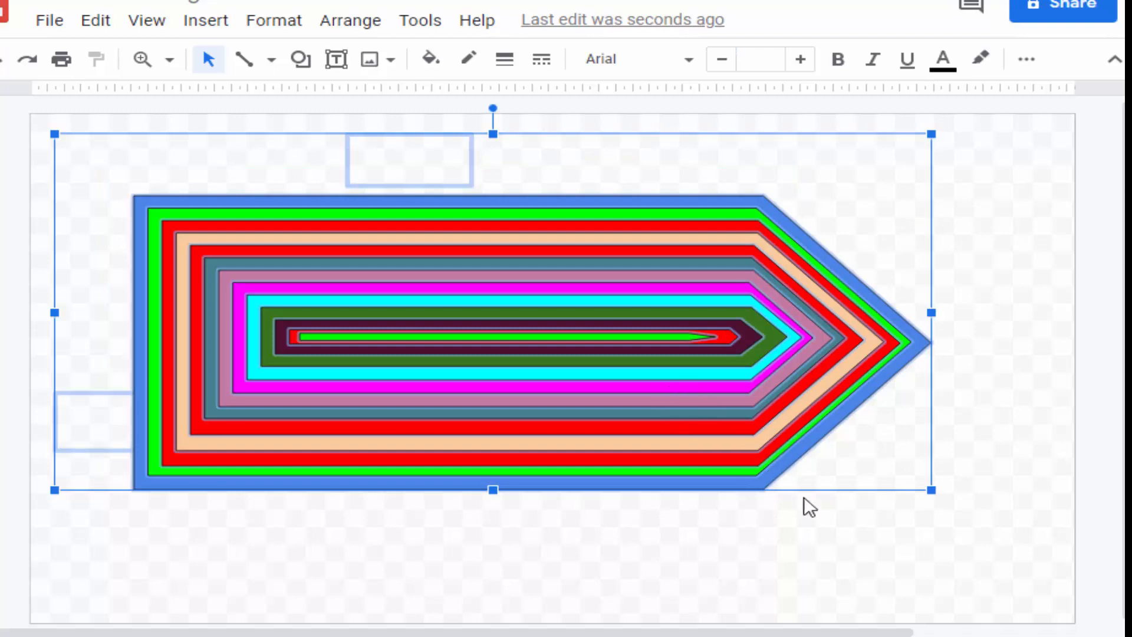
left_click(742, 511)
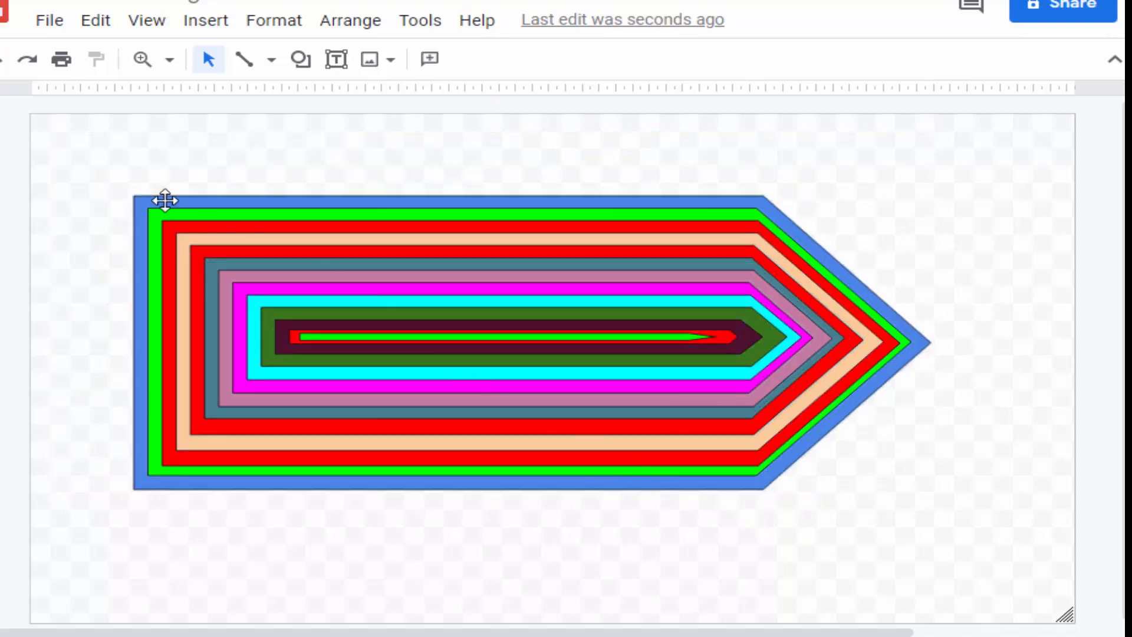
left_click_drag(132, 188, 834, 496)
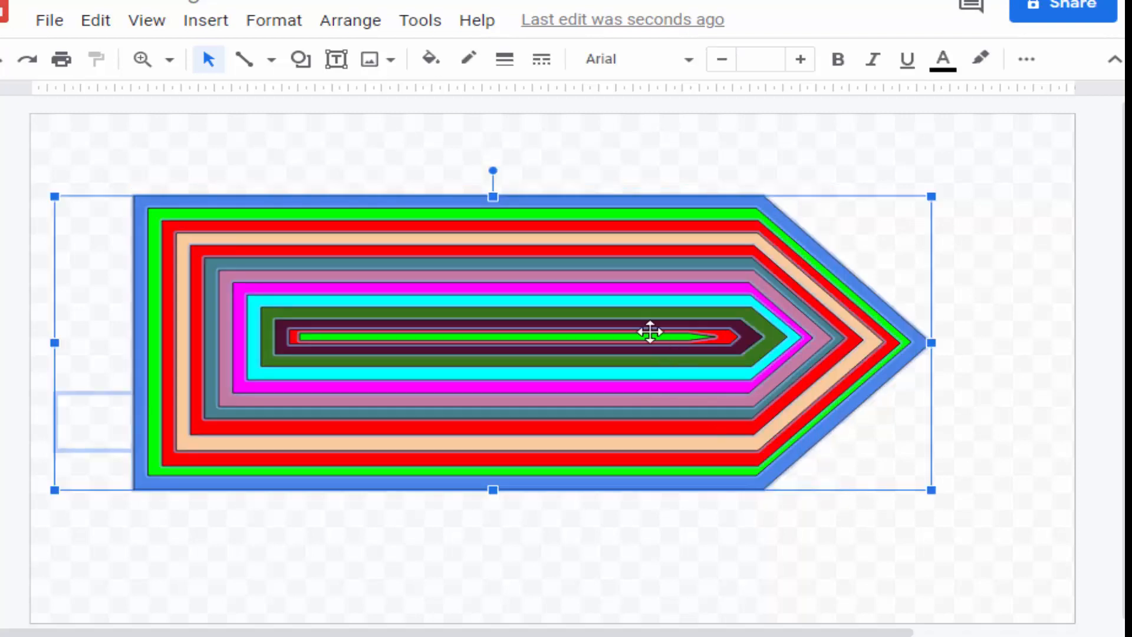
right_click(641, 269)
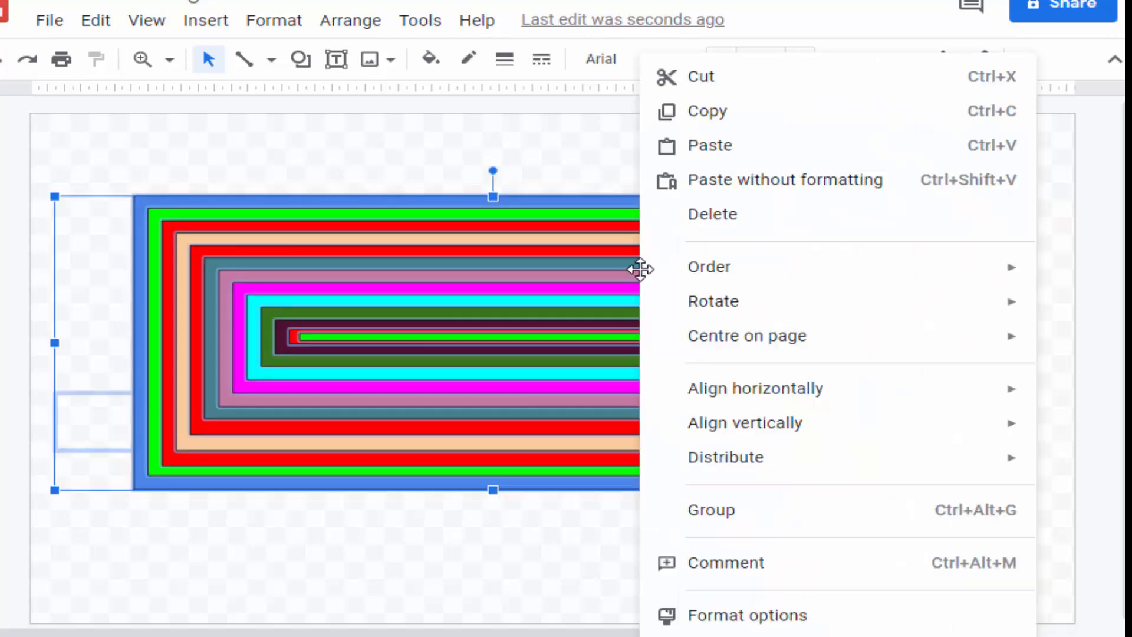
left_click(739, 511)
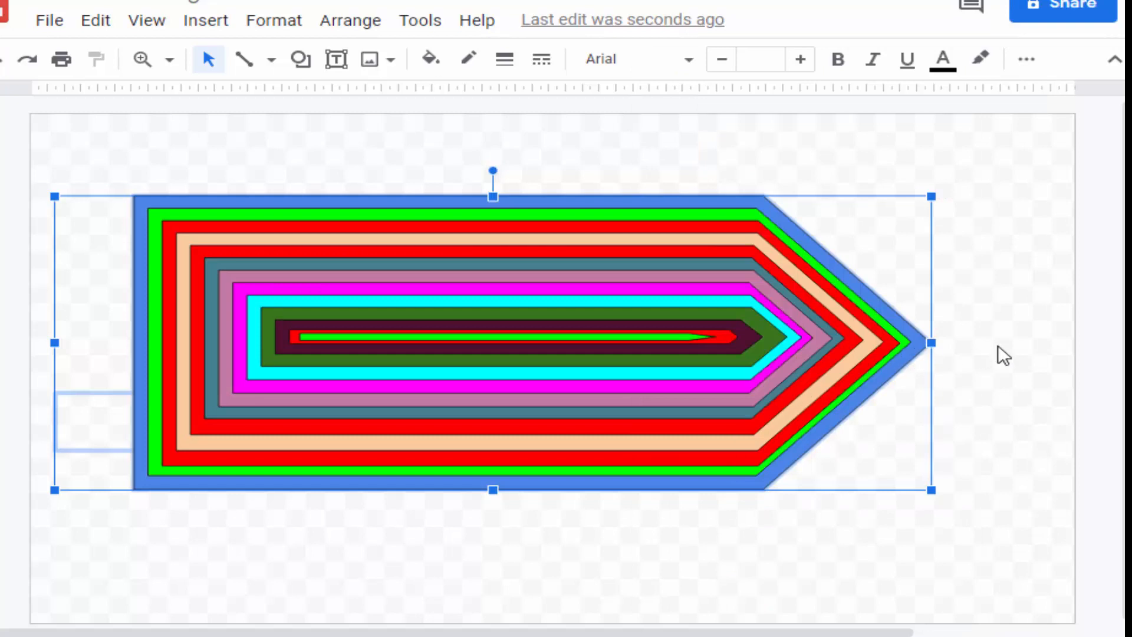
- Move the grouped pentagons into the upper-left corner of the drawing page and deselect them
left_click(996, 339)
left_click_drag(599, 354, 587, 281)
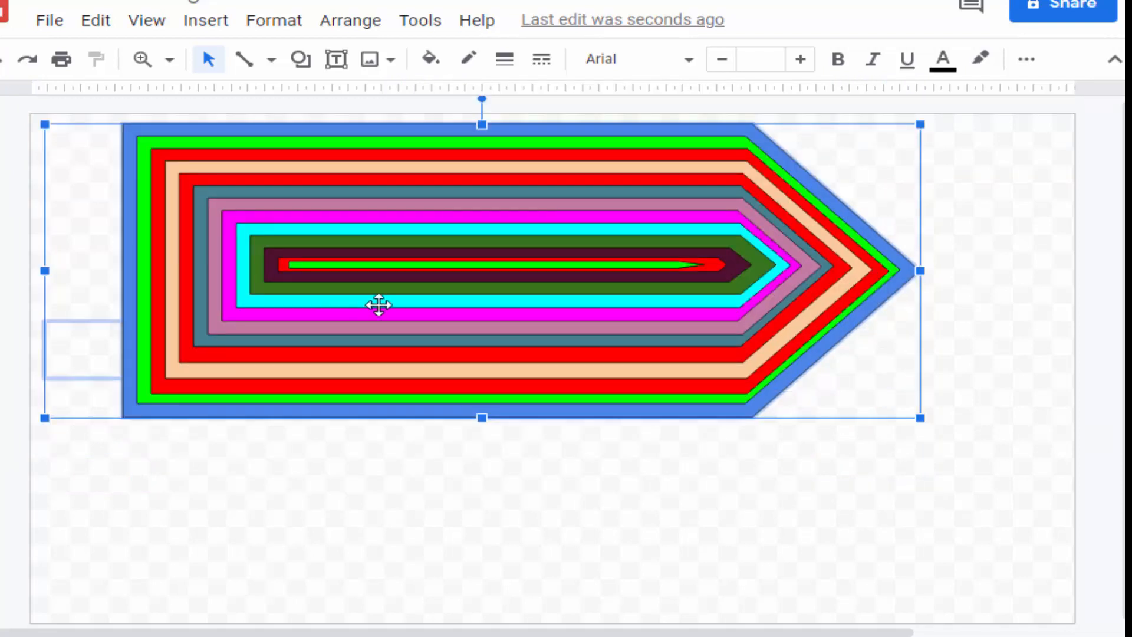
left_click(458, 481)
left_click(528, 307)
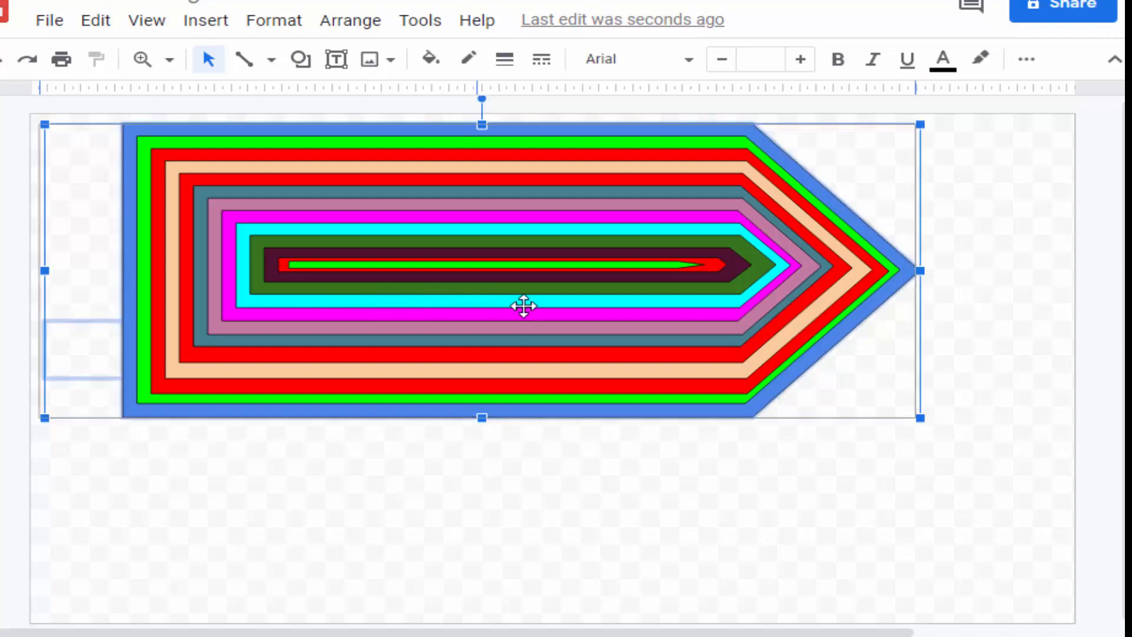
left_click_drag(524, 306, 481, 300)
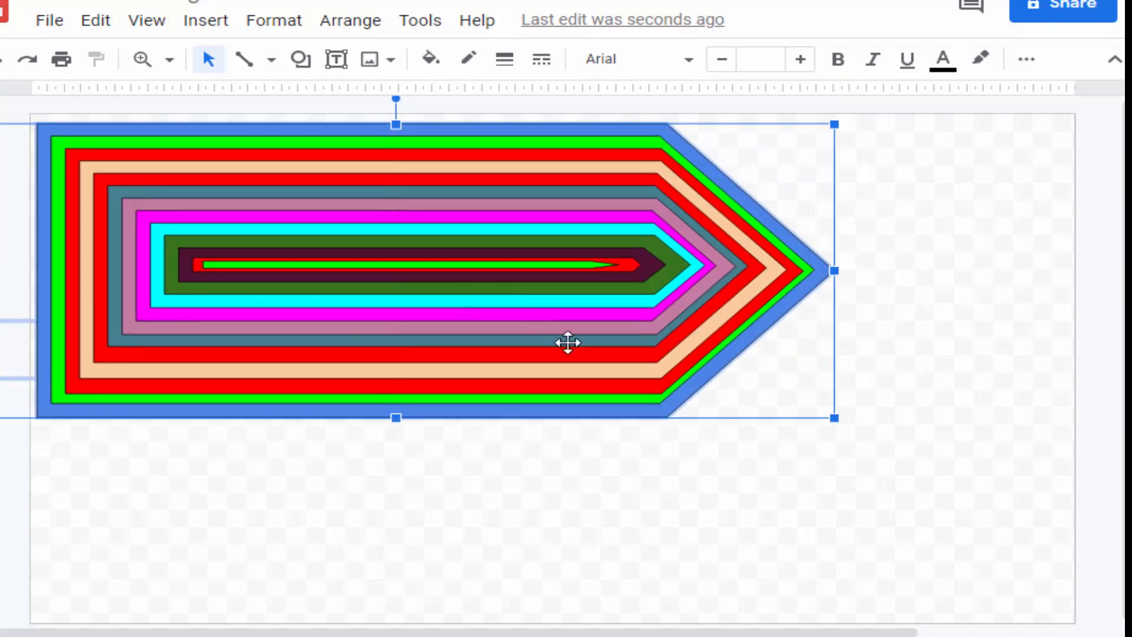
left_click(596, 463)
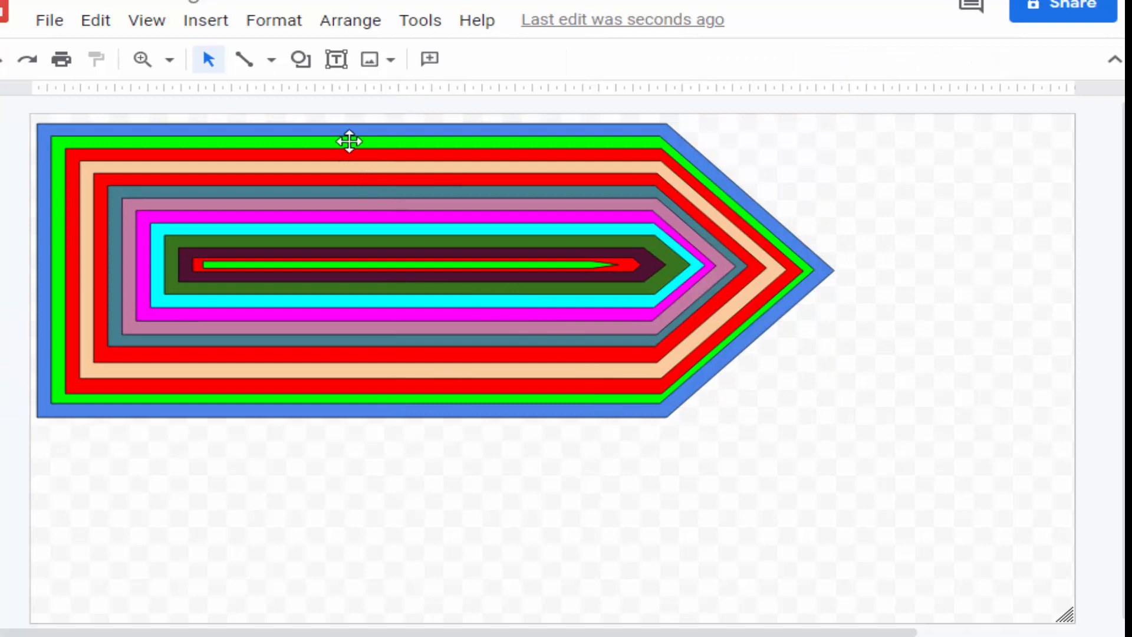
- Draw a Down Arrow Callout shape in the lower-right area of the page, below the tip of the grouped pentagons
left_click(305, 61)
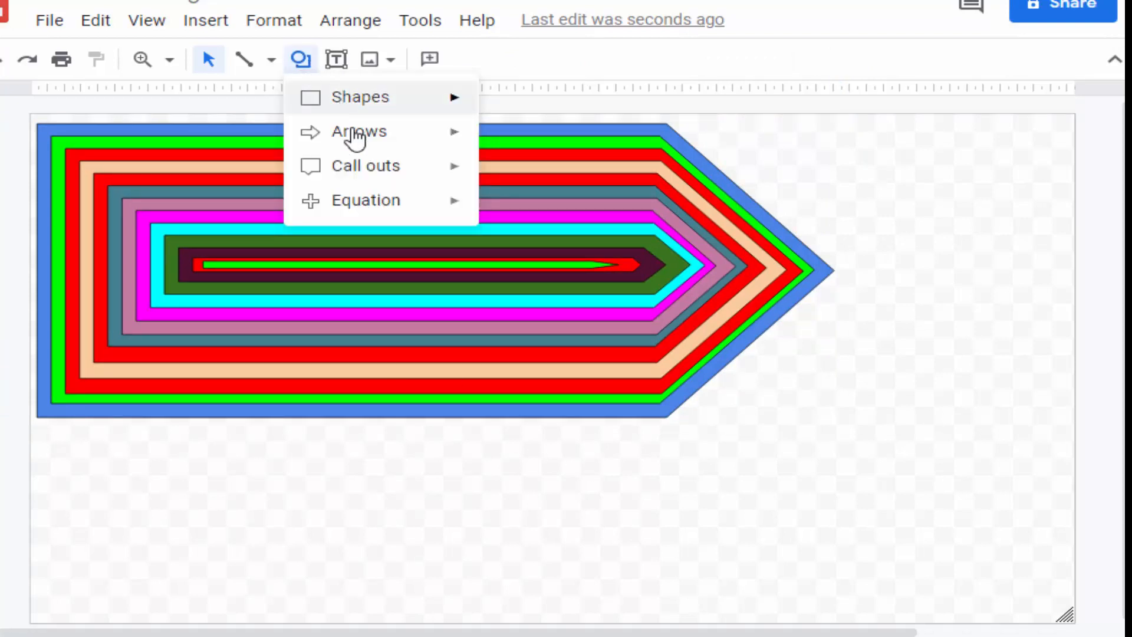
mouse_move(357, 140)
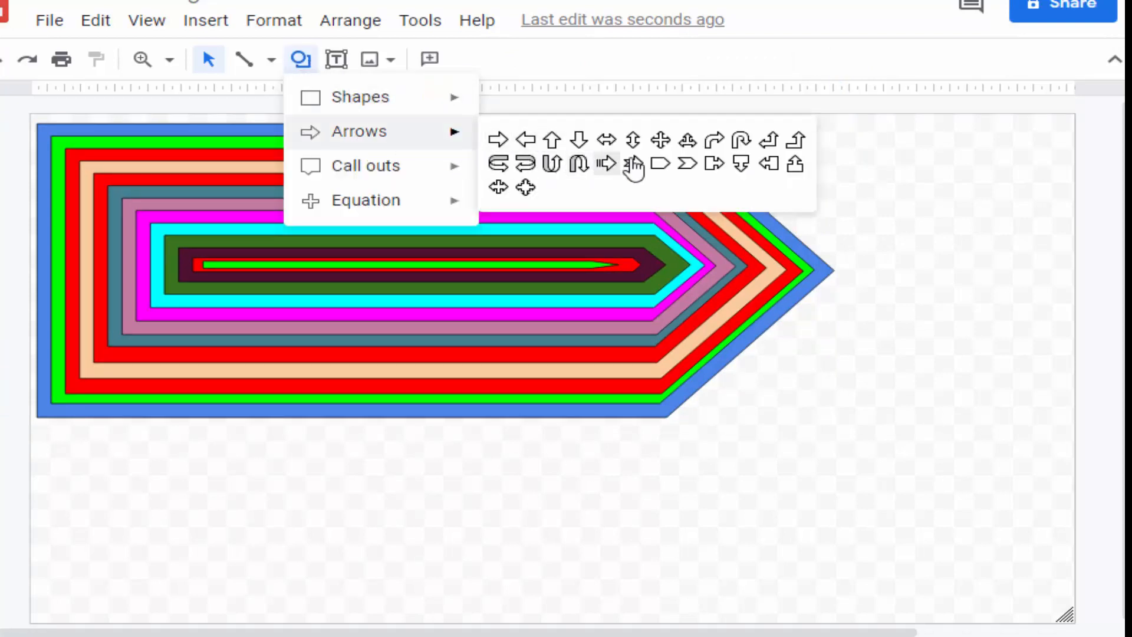
left_click(744, 168)
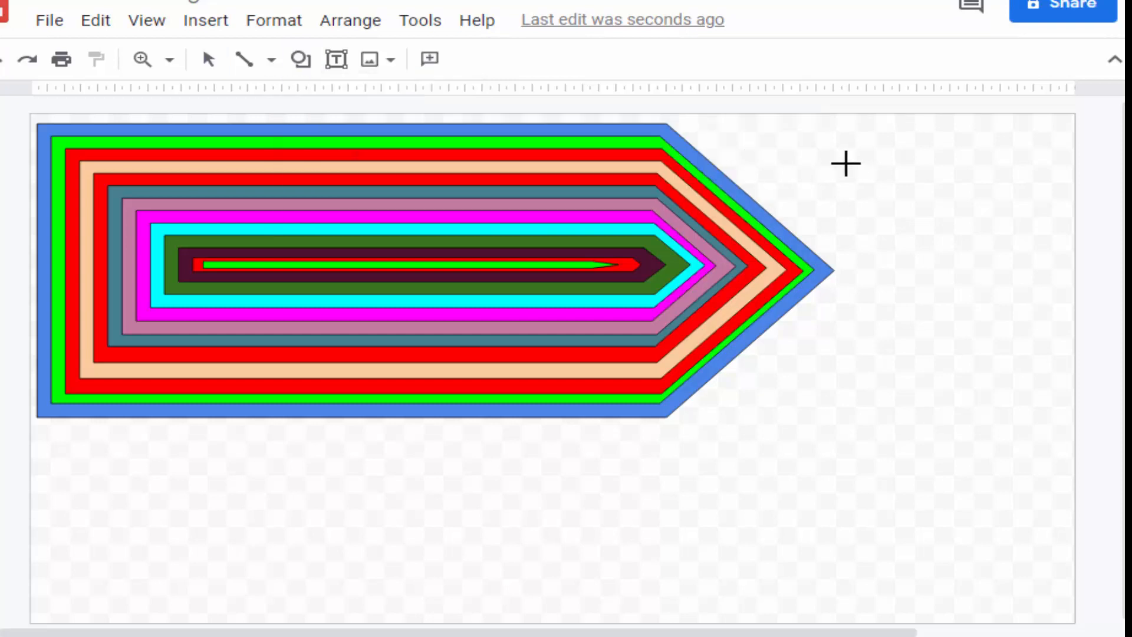
left_click_drag(765, 378, 974, 620)
left_click_drag(790, 355, 1027, 621)
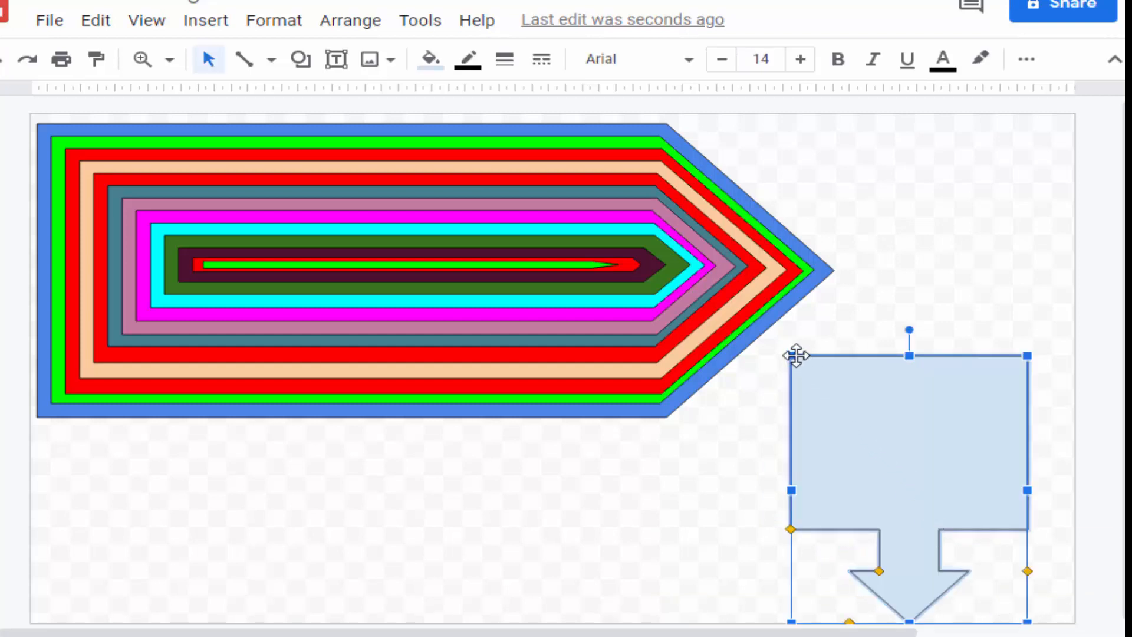
- Extend the arrow callout upward and fine-tune its box height, stem width and arrowhead proportions
left_click_drag(791, 356, 791, 328)
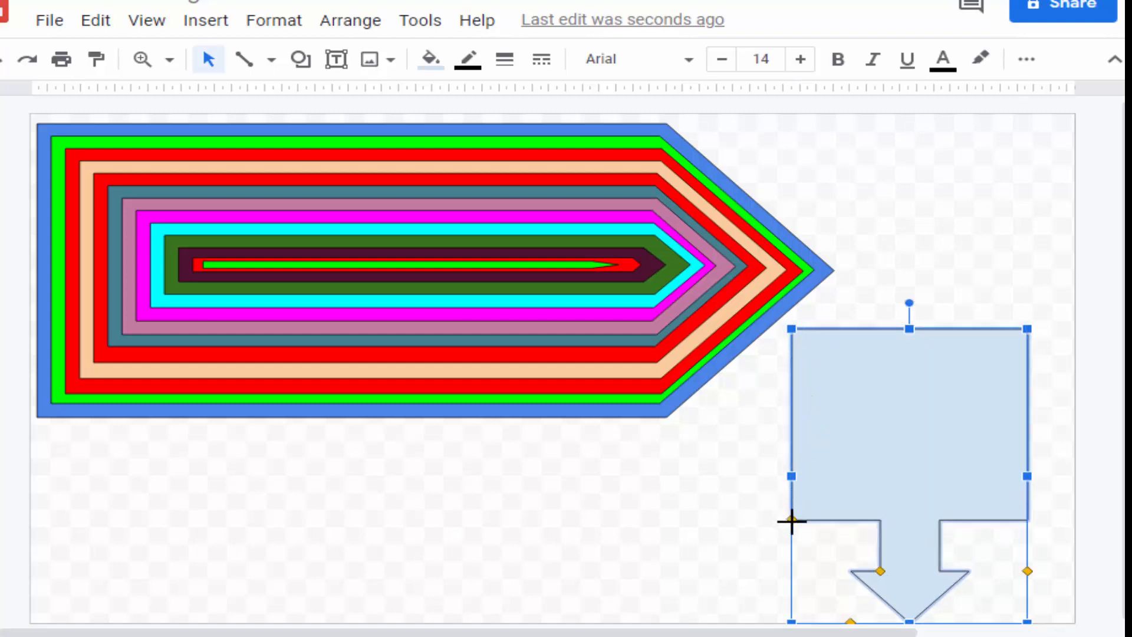
left_click_drag(792, 522, 791, 523)
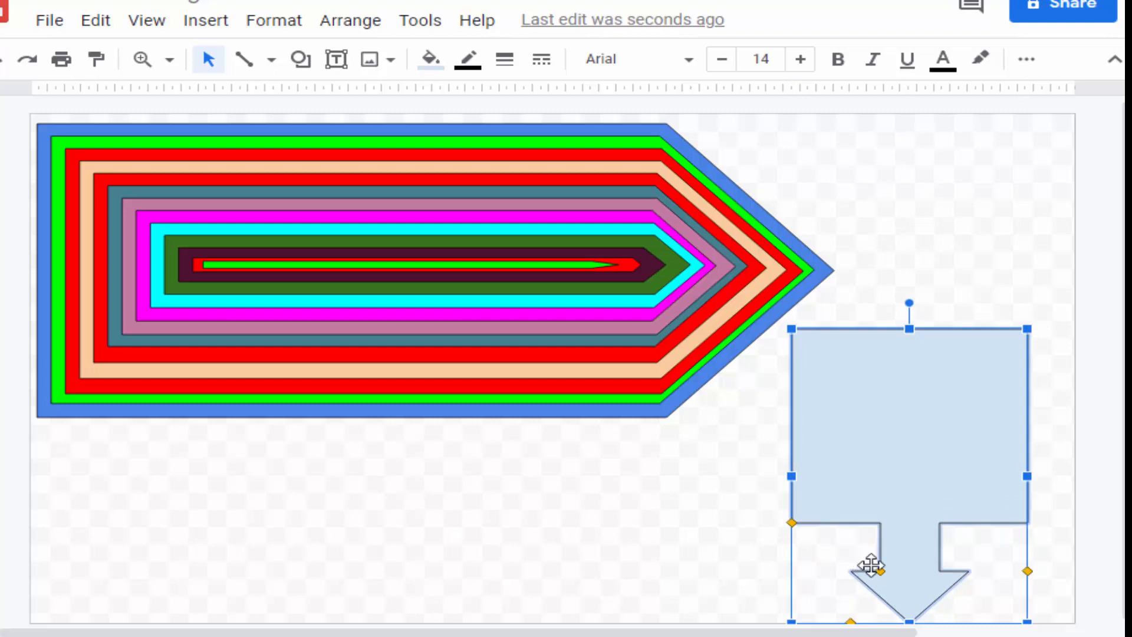
left_click_drag(879, 572, 878, 570)
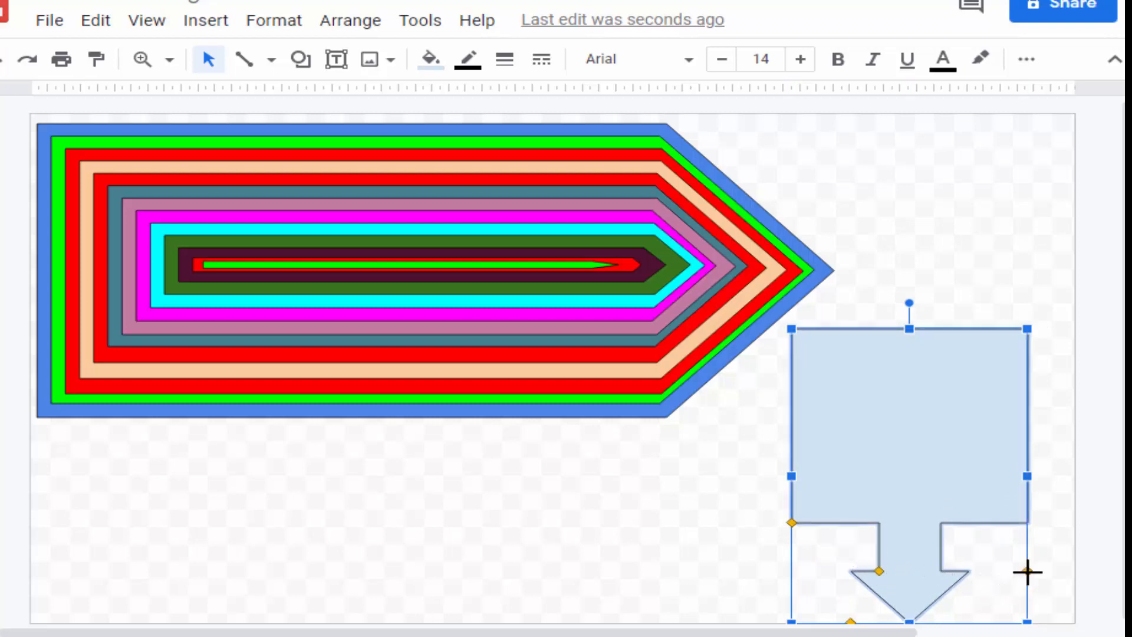
left_click_drag(1027, 571, 1024, 574)
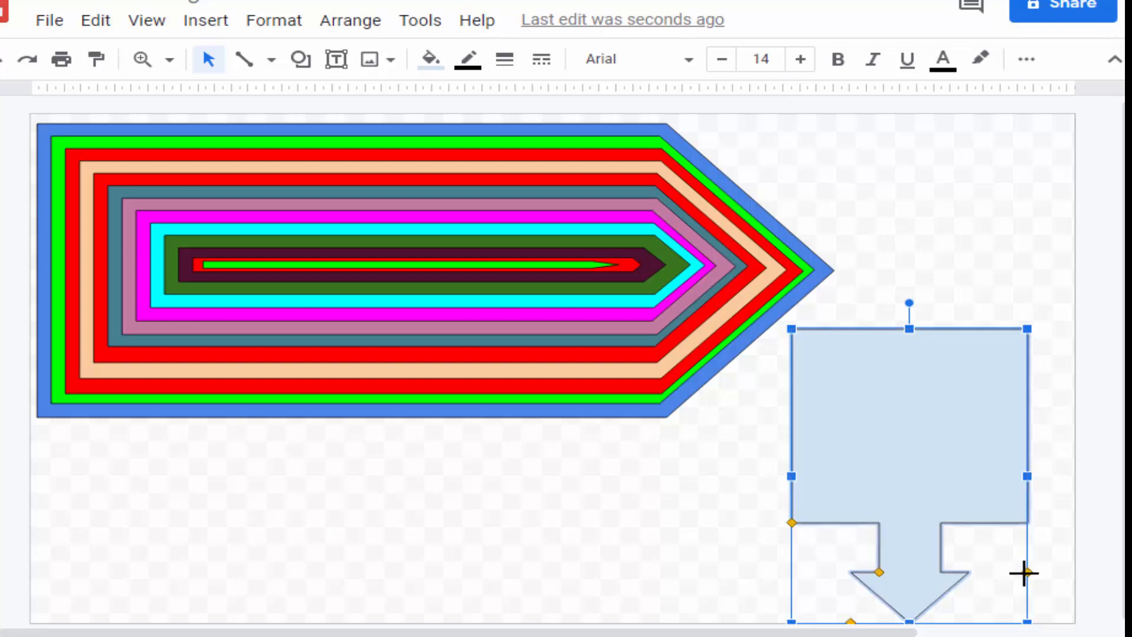
- Delete the stray empty text box that overlaps the callout's arrowhead
left_click(1024, 574)
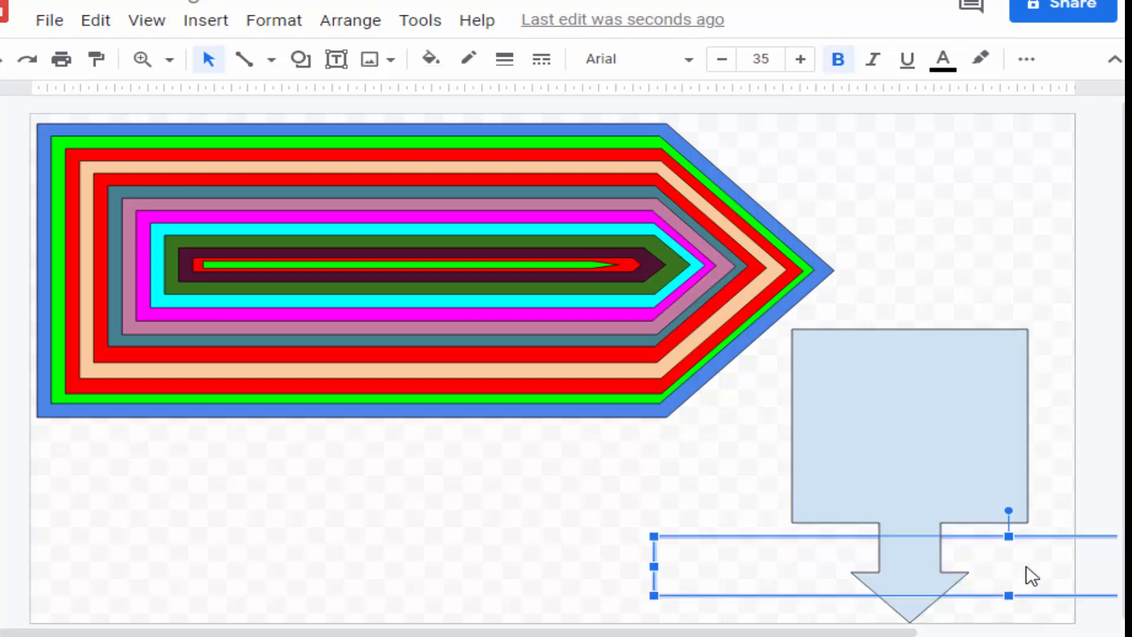
right_click(1032, 576)
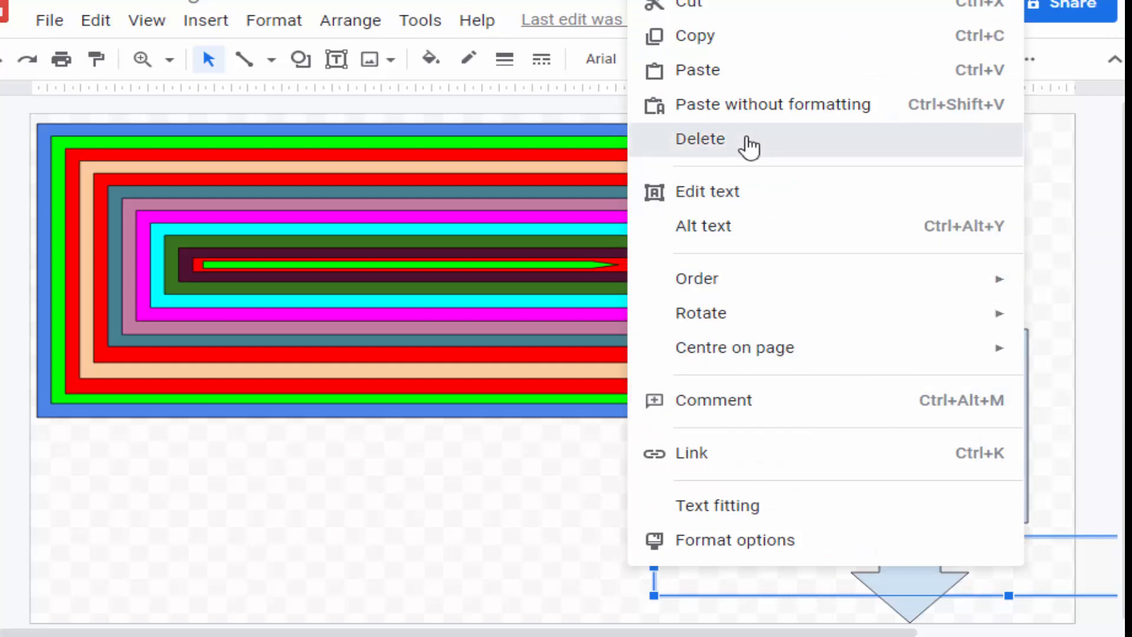
left_click(747, 141)
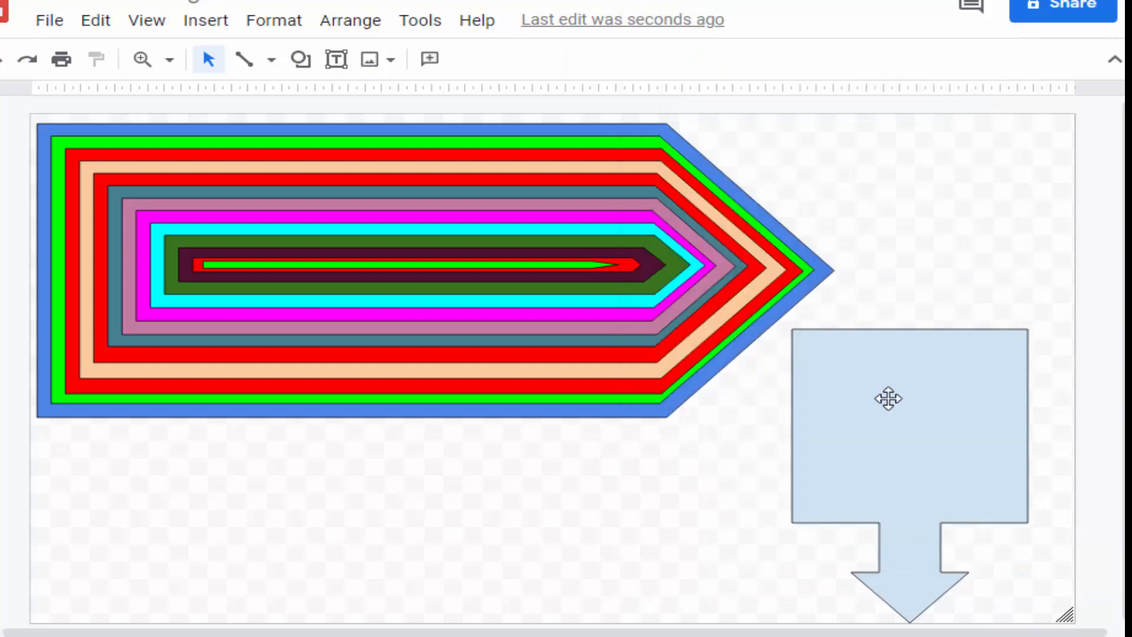
- Fill the down arrow callout with solid white and deselect it
left_click(879, 455)
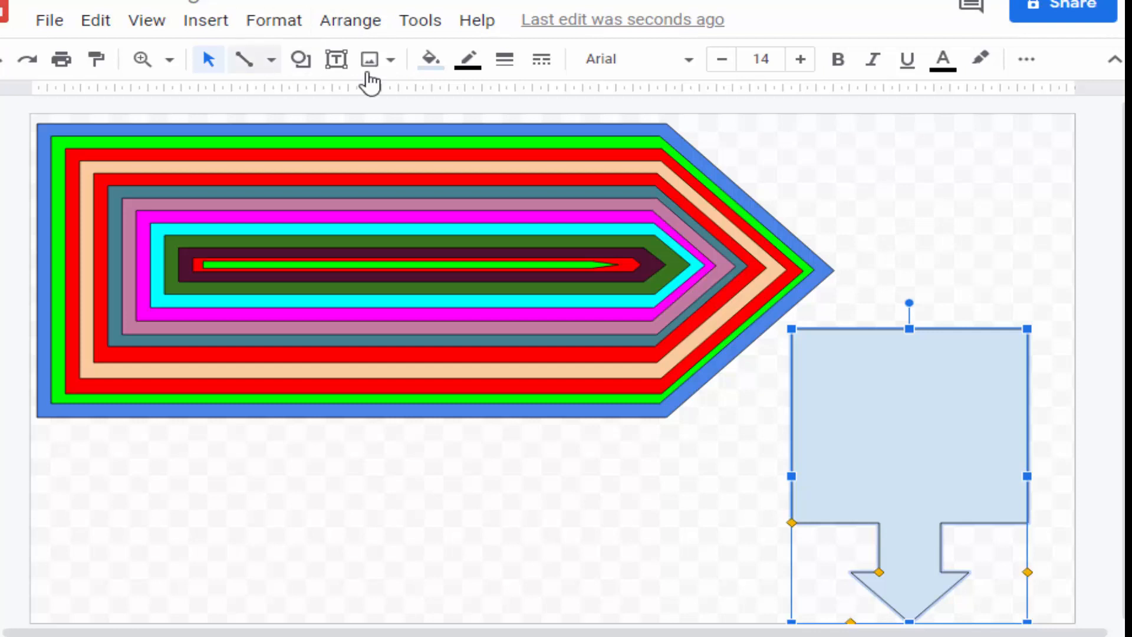
left_click(434, 62)
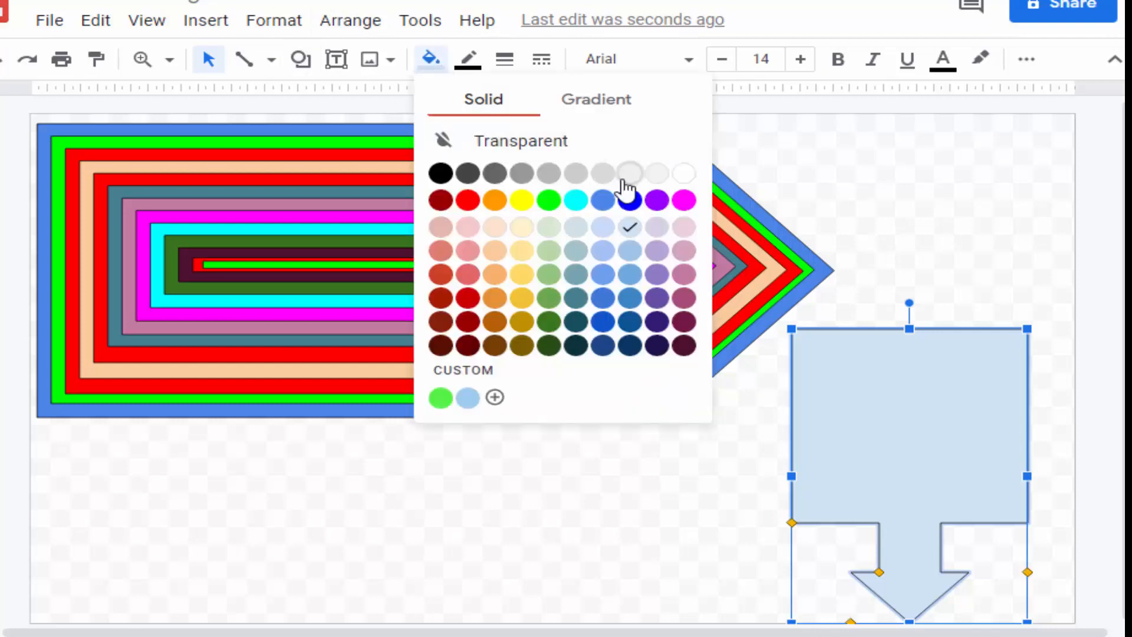
left_click(684, 174)
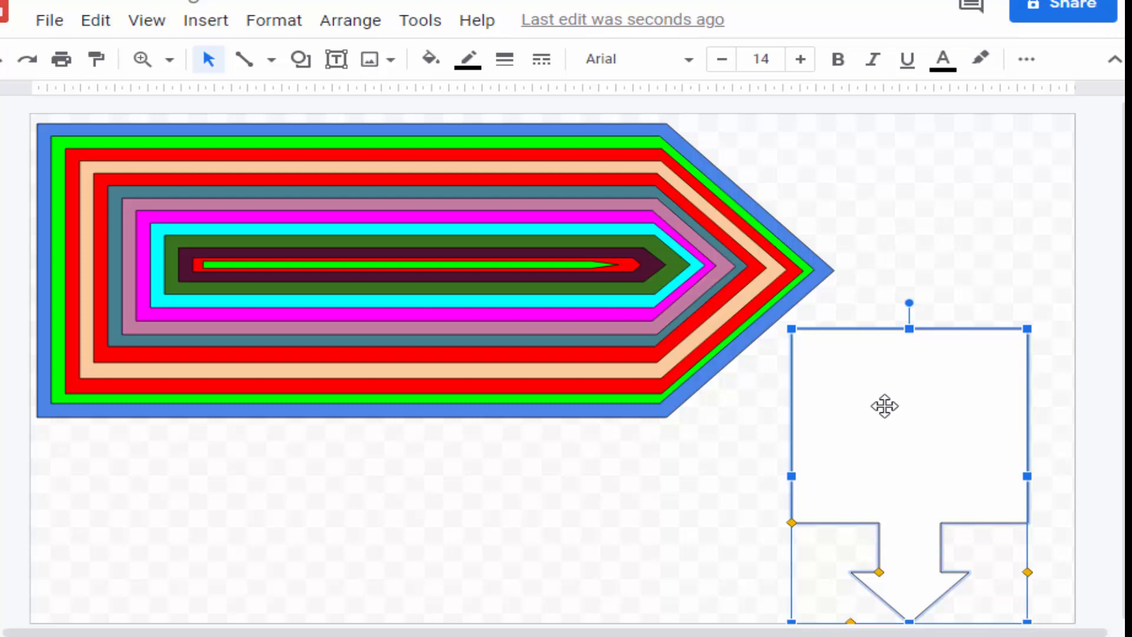
left_click(919, 238)
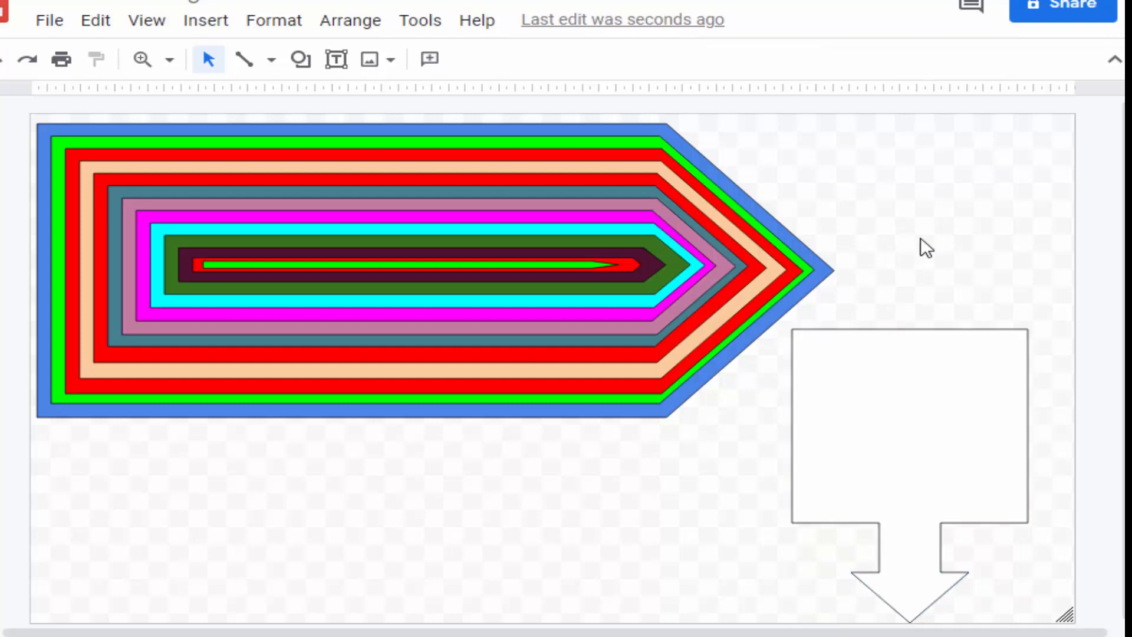
- Paste a copy of the white arrow callout, then narrow, shorten and align it to nest inside the original
key("ctrl+v")
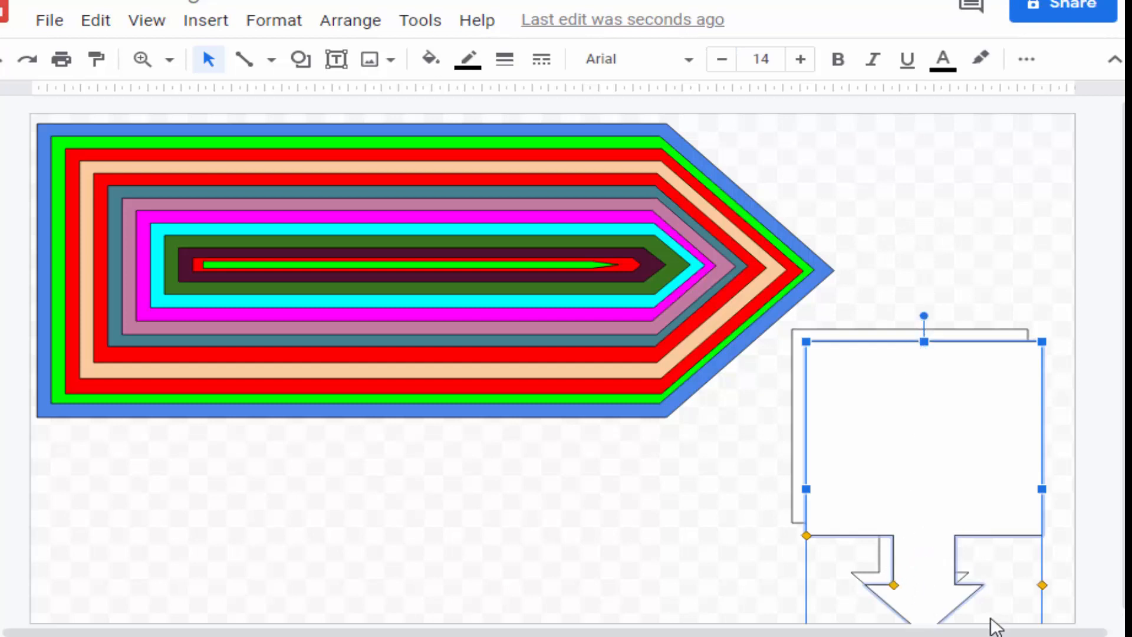
scroll(1014, 596, "down", 1)
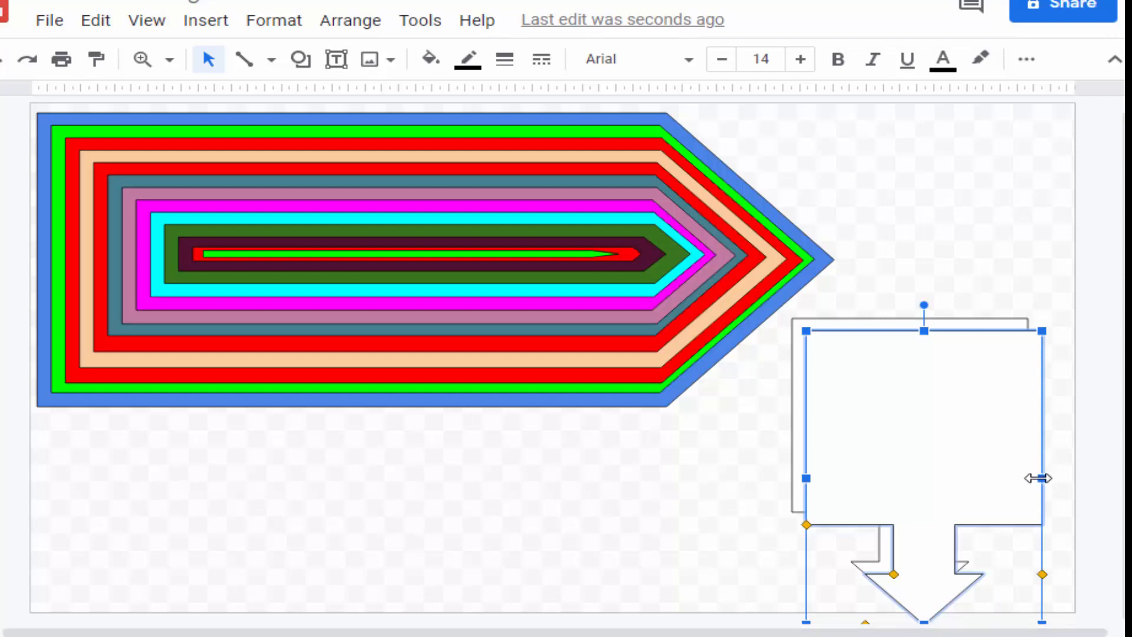
left_click_drag(1038, 478, 1006, 477)
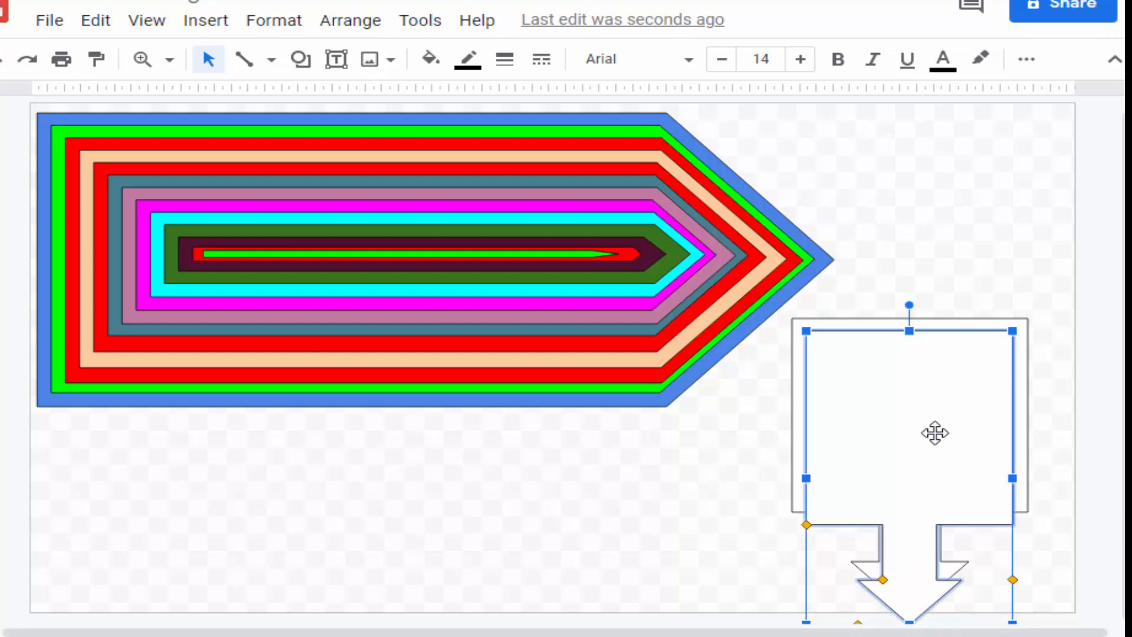
left_click_drag(935, 434, 935, 421)
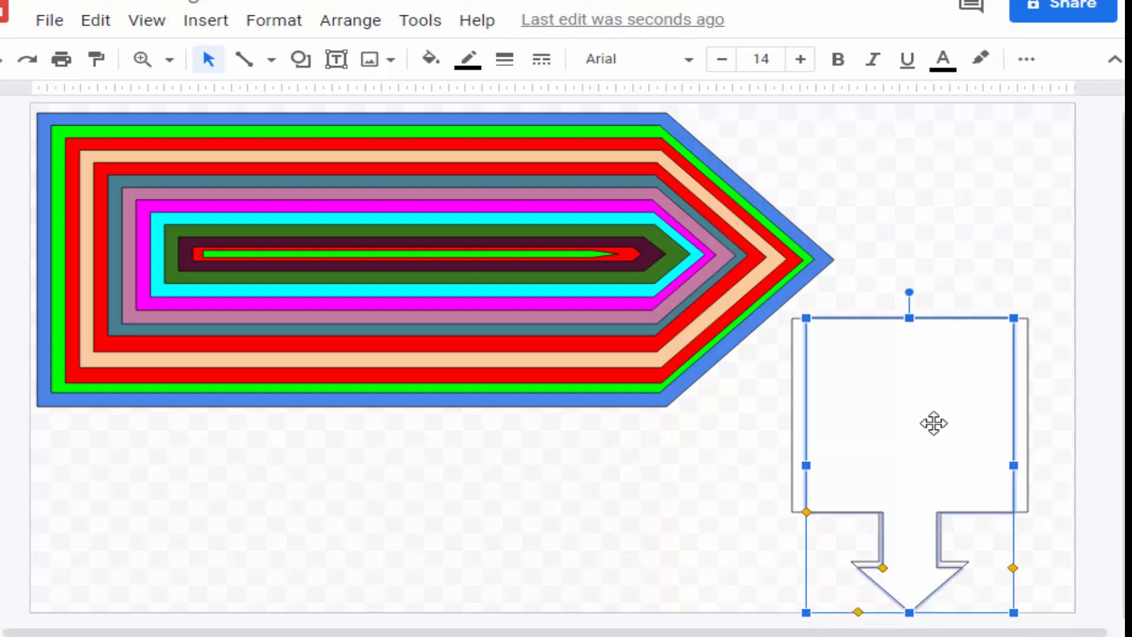
left_click_drag(911, 612, 909, 606)
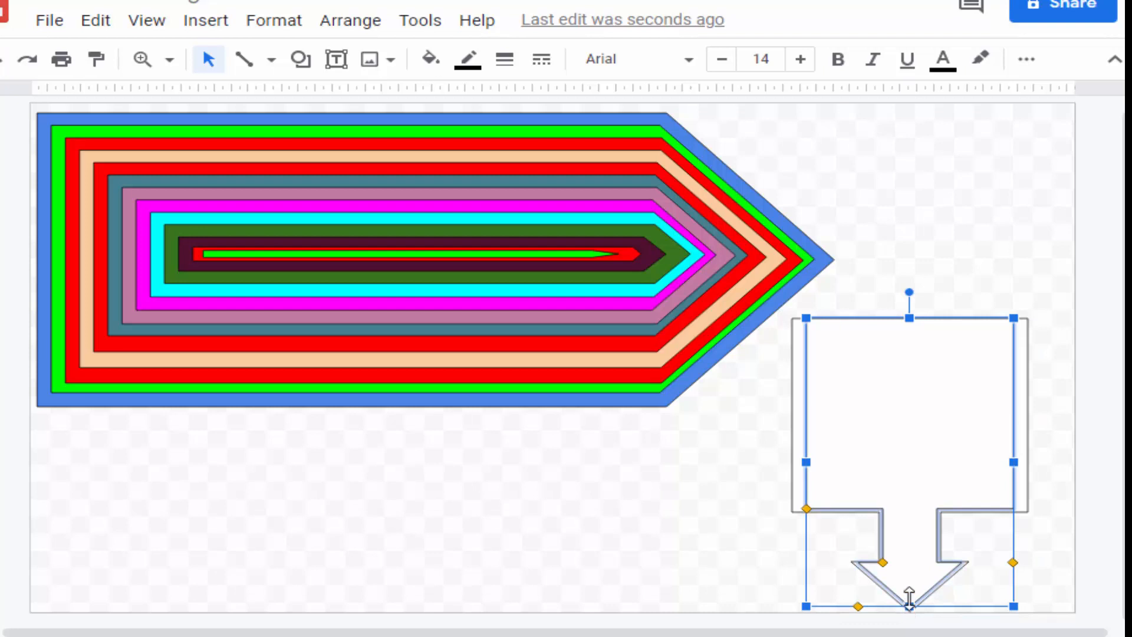
left_click_drag(910, 319, 909, 325)
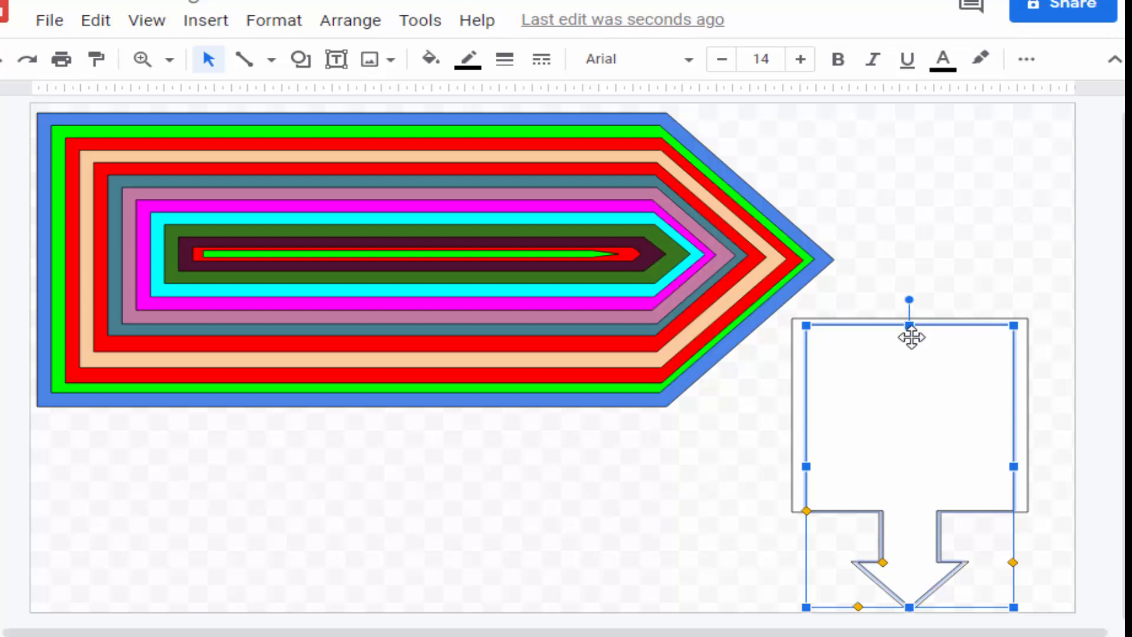
- Duplicate the inner arrow callout and shrink and position the copy as a third nested outline
key("ctrl+d")
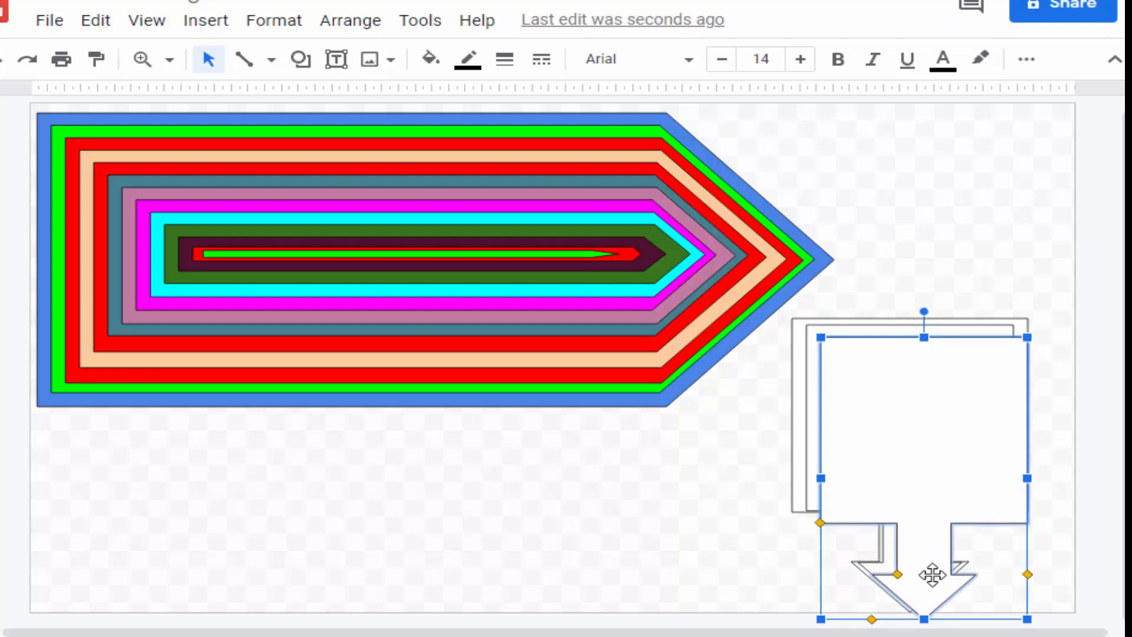
left_click_drag(930, 472, 914, 459)
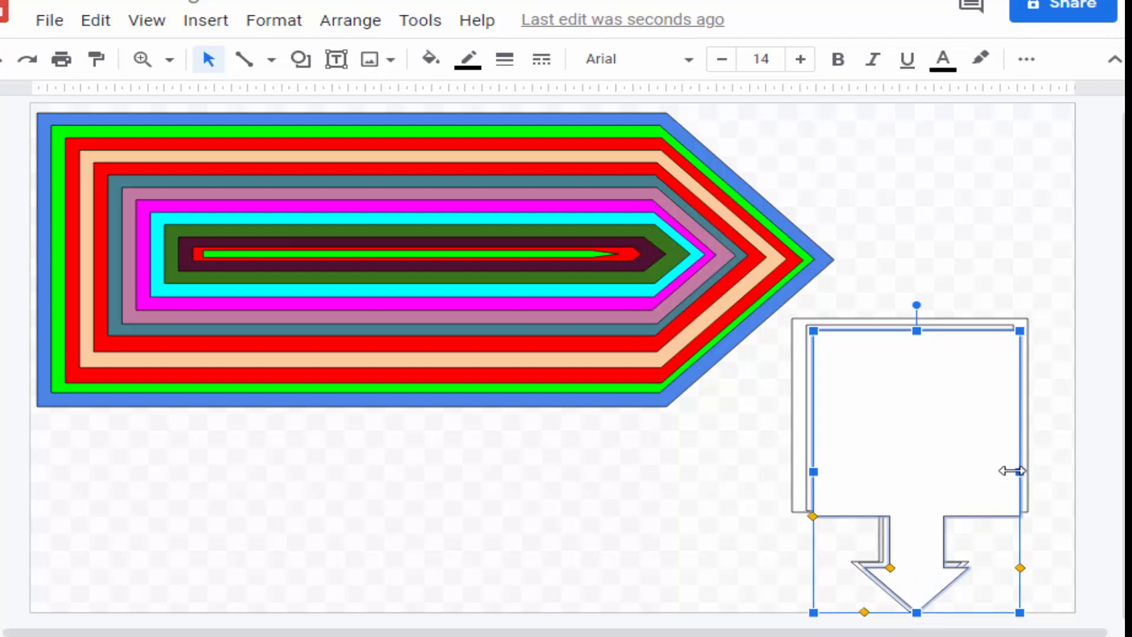
left_click_drag(1012, 470, 1005, 471)
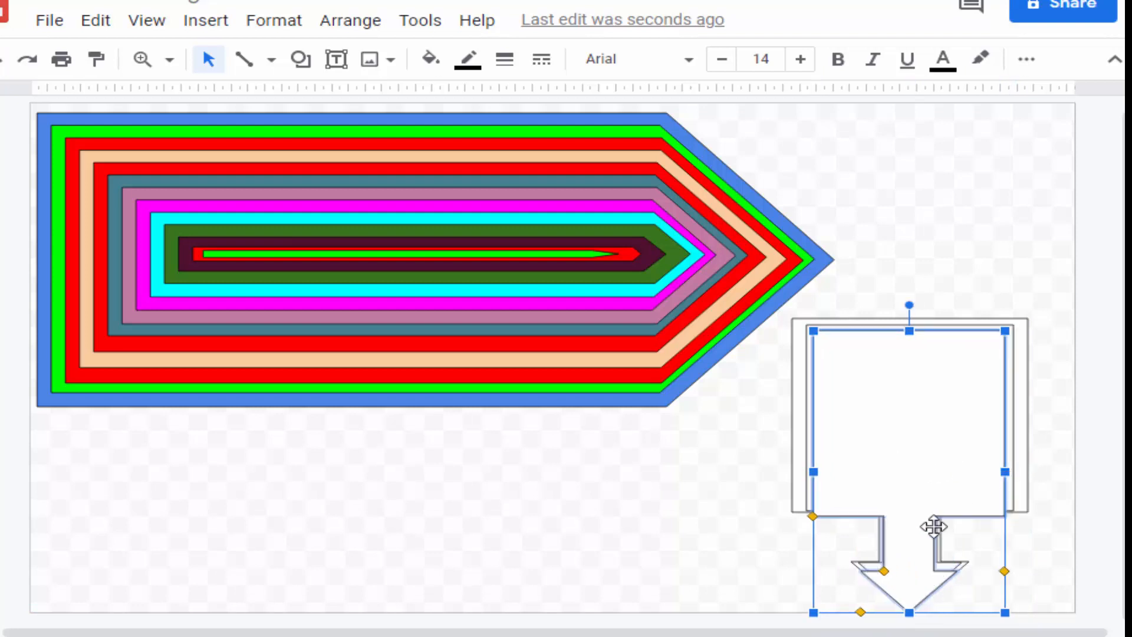
left_click_drag(908, 612, 907, 602)
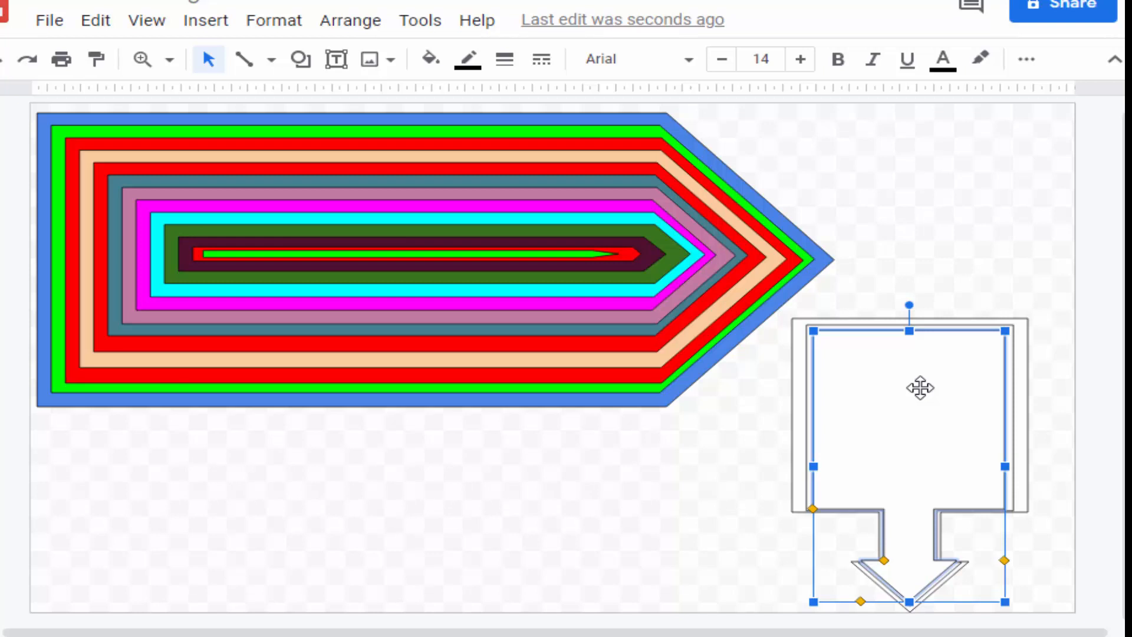
- Duplicate the third arrow callout, reduce the copy's width and height to nest it as the fourth outline, and deselect it
key("ctrl+d")
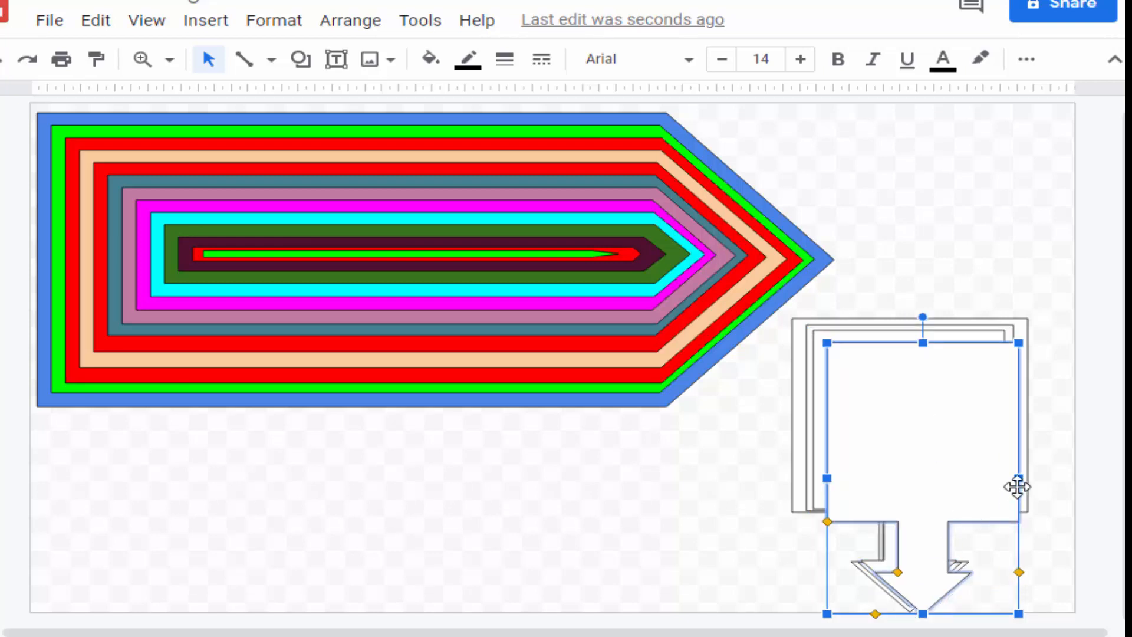
left_click_drag(1019, 476, 996, 470)
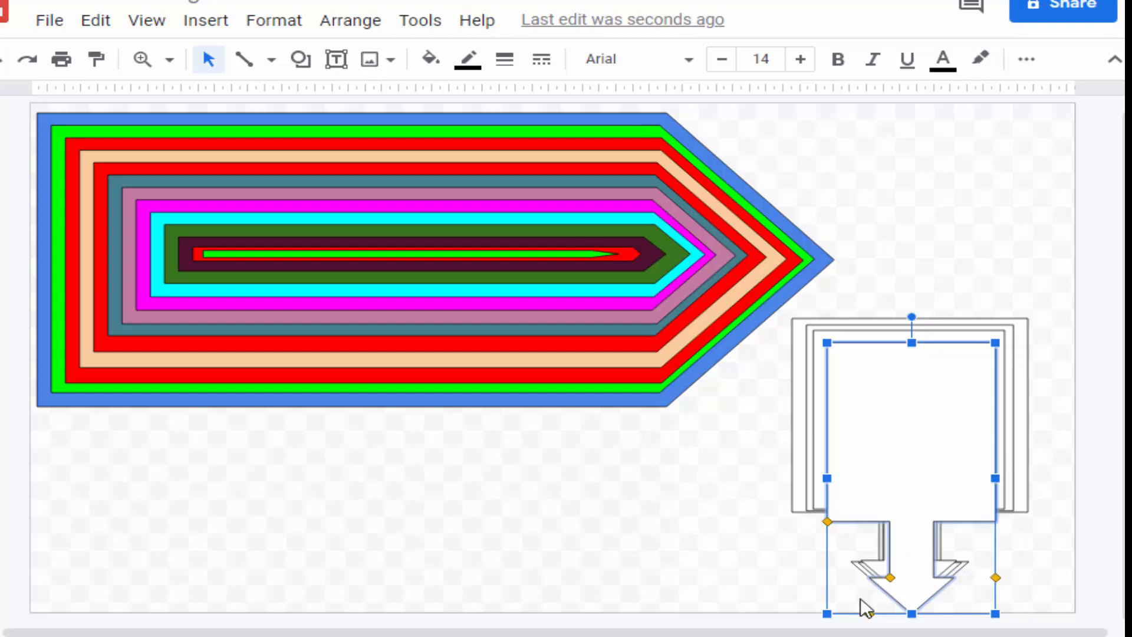
left_click_drag(912, 610, 905, 593)
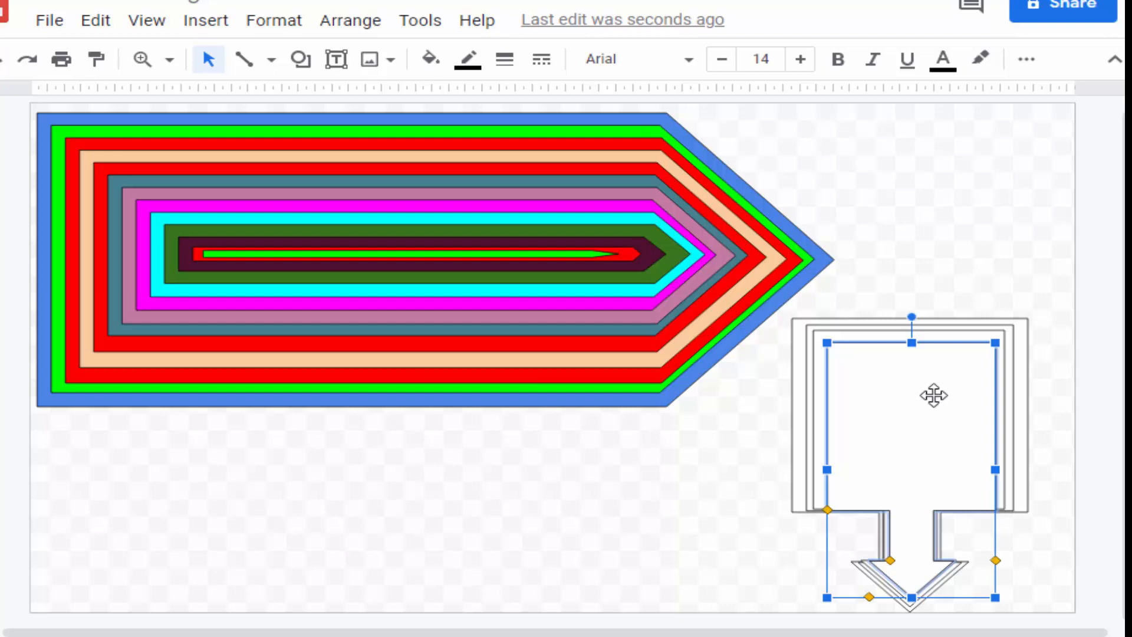
left_click(1043, 391)
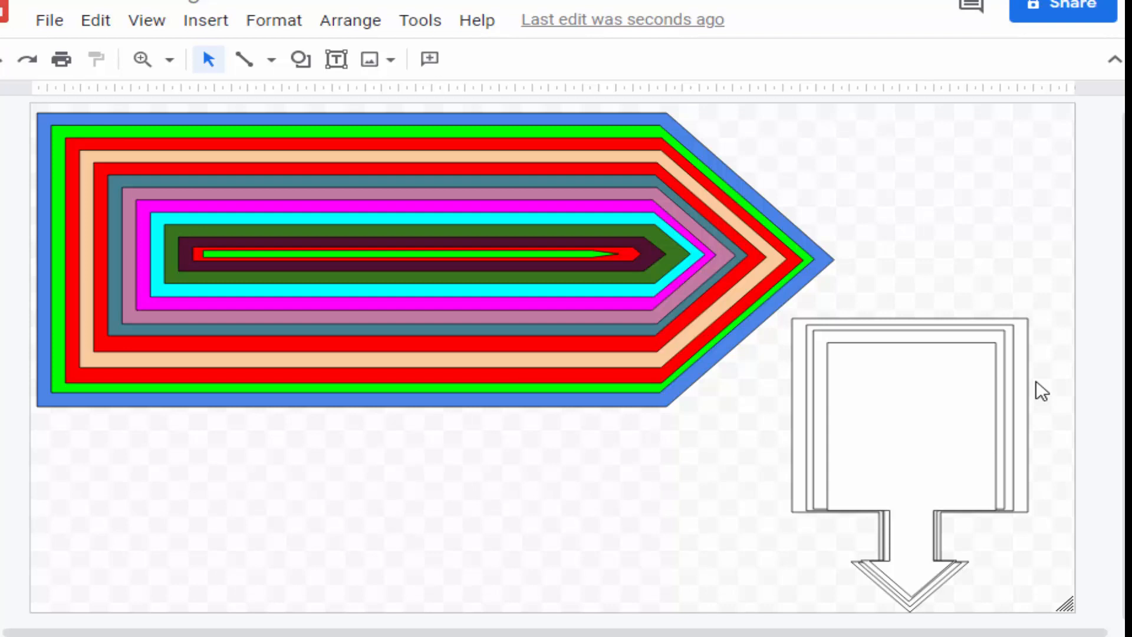
- Add a fifth arrow callout by duplicating the fourth, reduce its width and height to fit inside, and leave it selected
left_click(1009, 404)
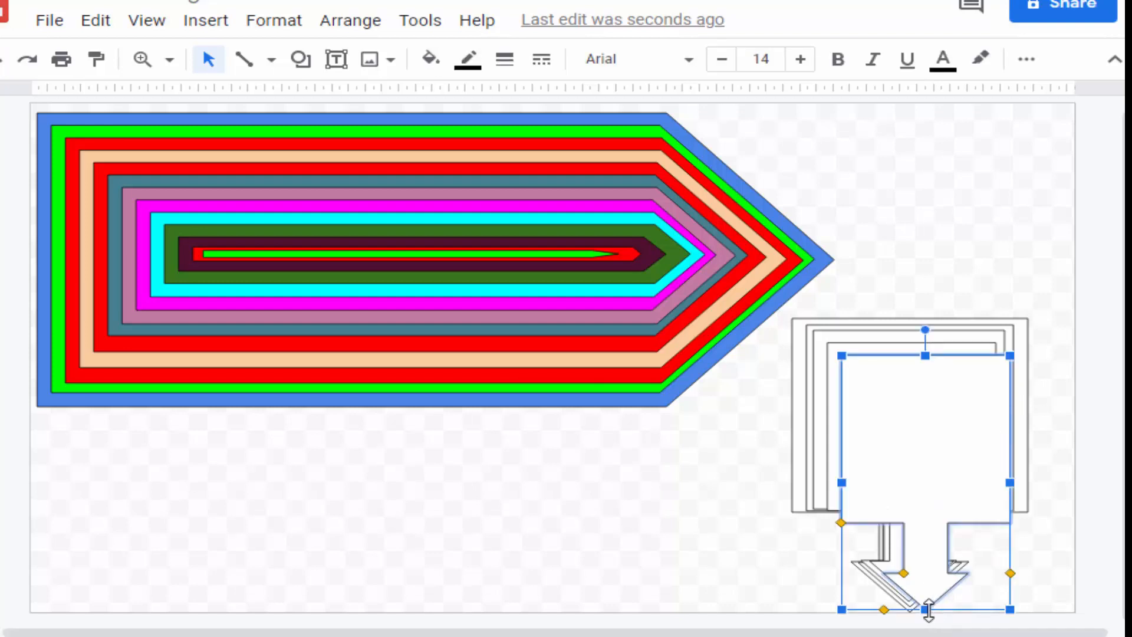
left_click_drag(1010, 482, 982, 481)
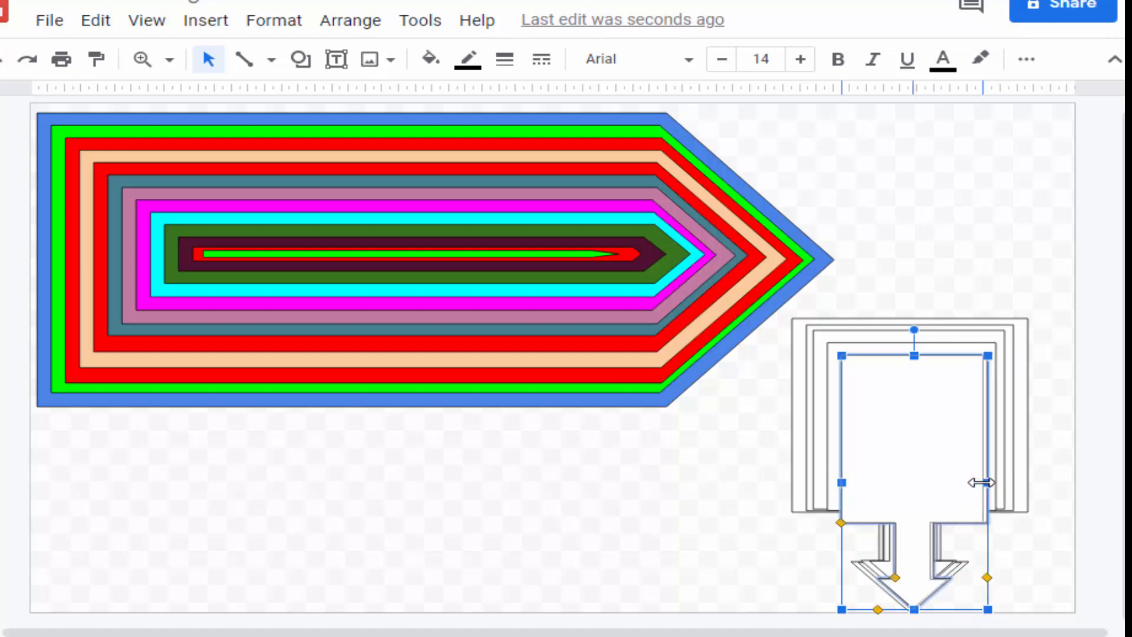
left_click_drag(910, 611, 909, 593)
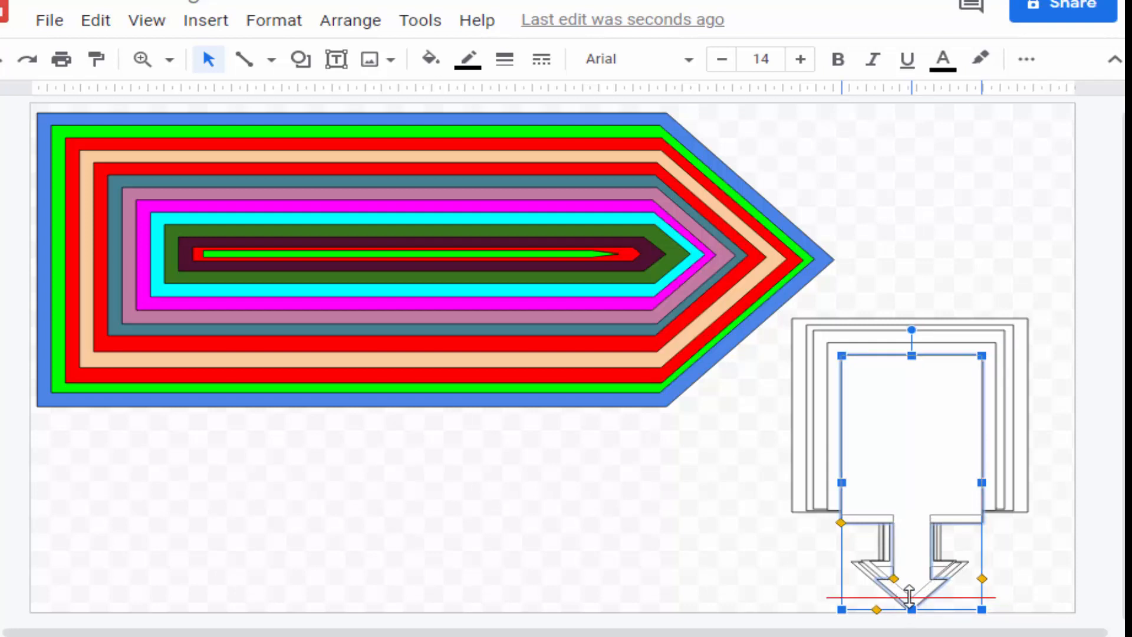
mouse_move(910, 593)
left_mouse_down()
mouse_move(909, 583)
mouse_move(917, 601)
left_mouse_up()
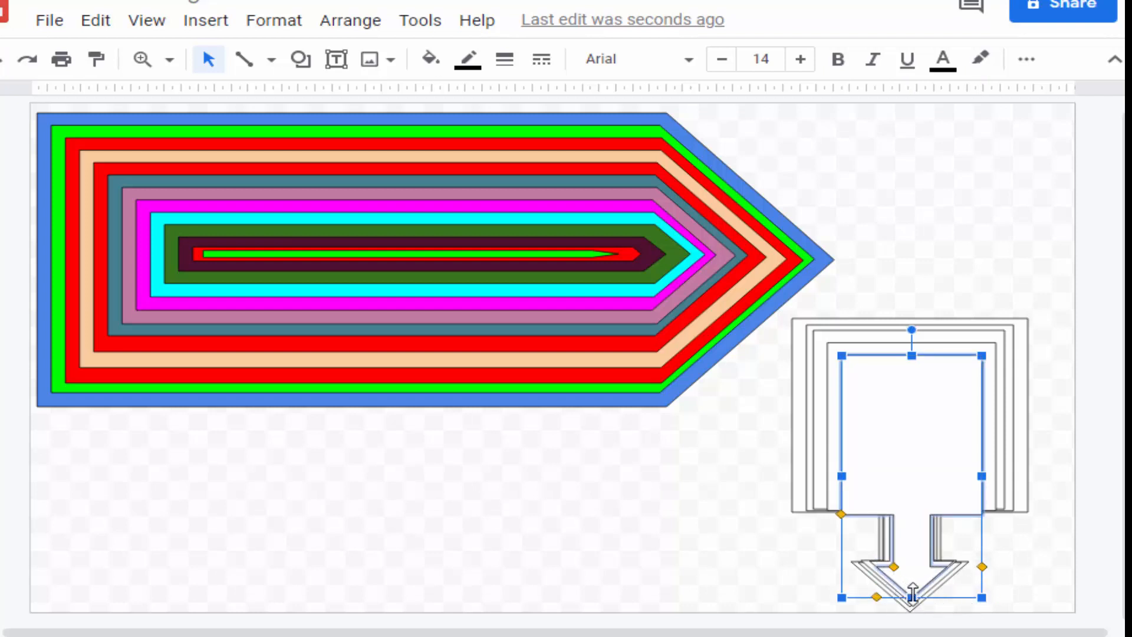
left_click_drag(911, 597, 912, 594)
left_click(1014, 539)
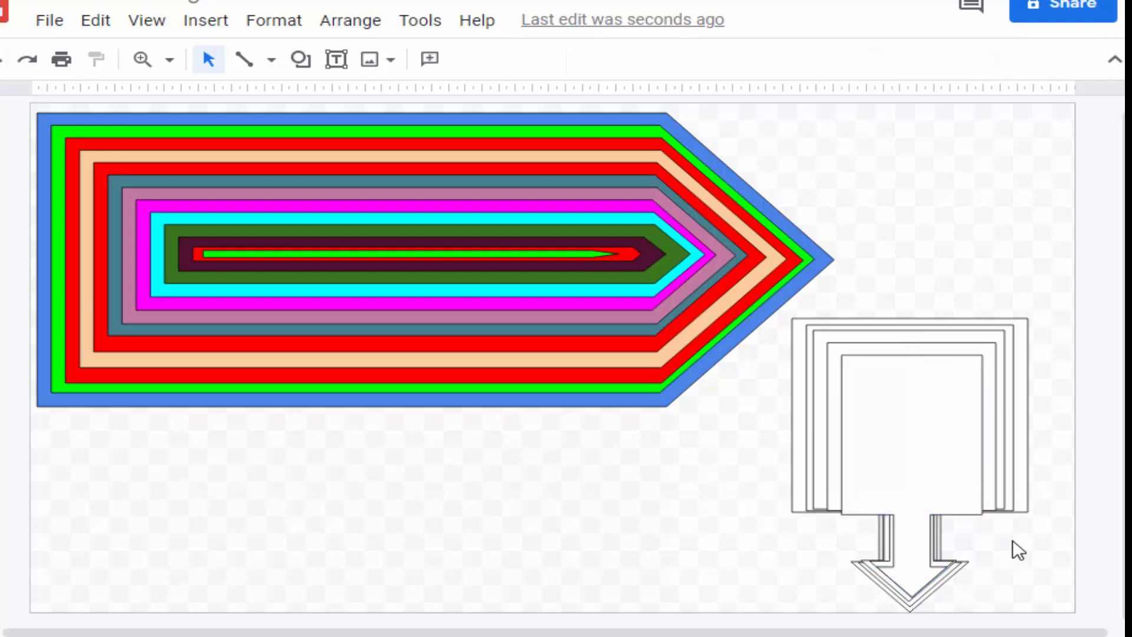
left_click(908, 442)
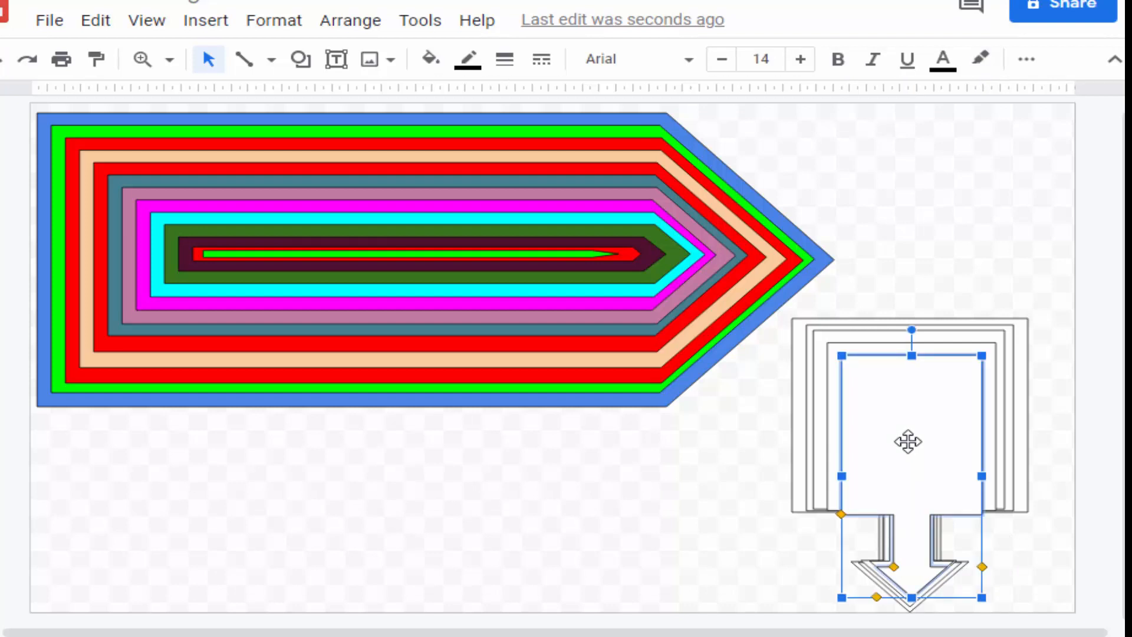
- Duplicate the fifth arrow callout, reduce the copy's width and height to nest it as the sixth outline, and deselect it
left_click(933, 233)
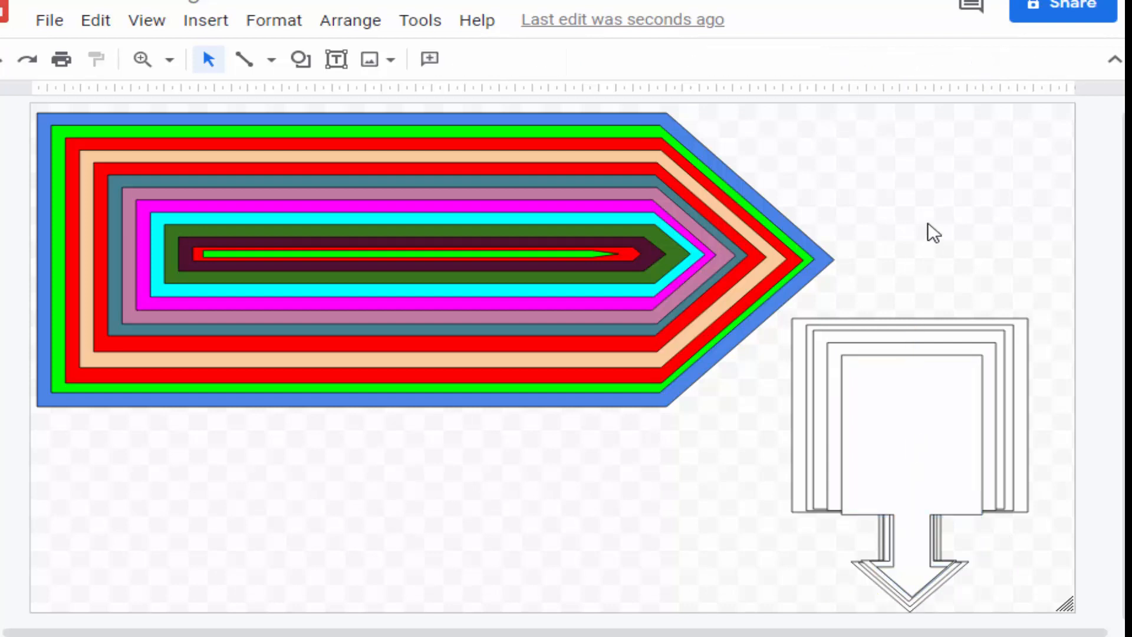
left_click(918, 440)
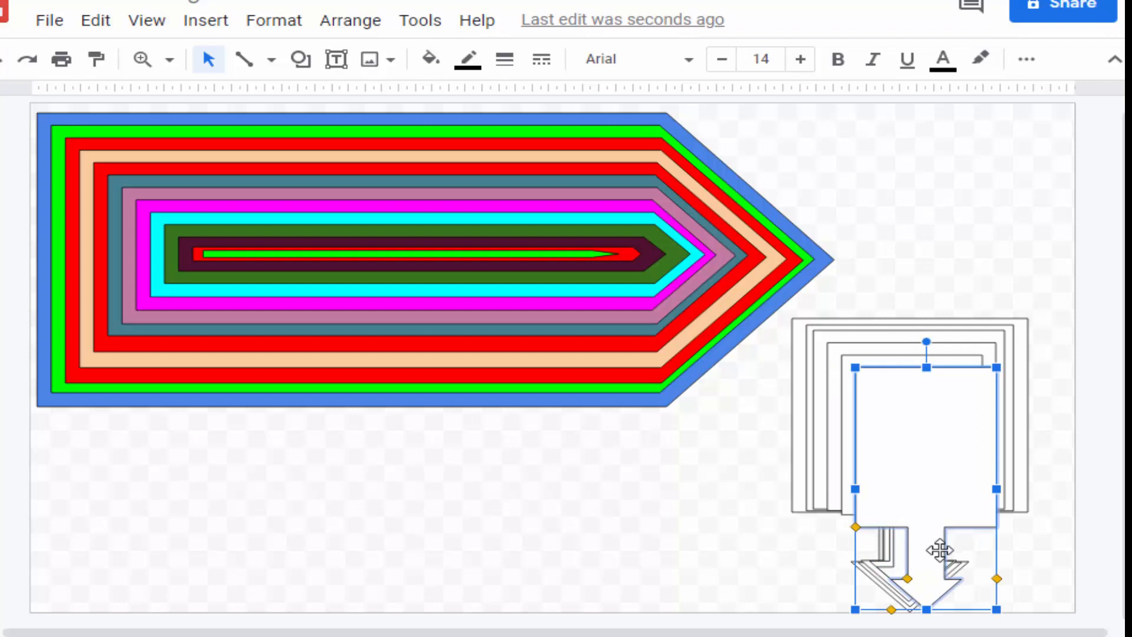
left_click_drag(994, 489, 968, 489)
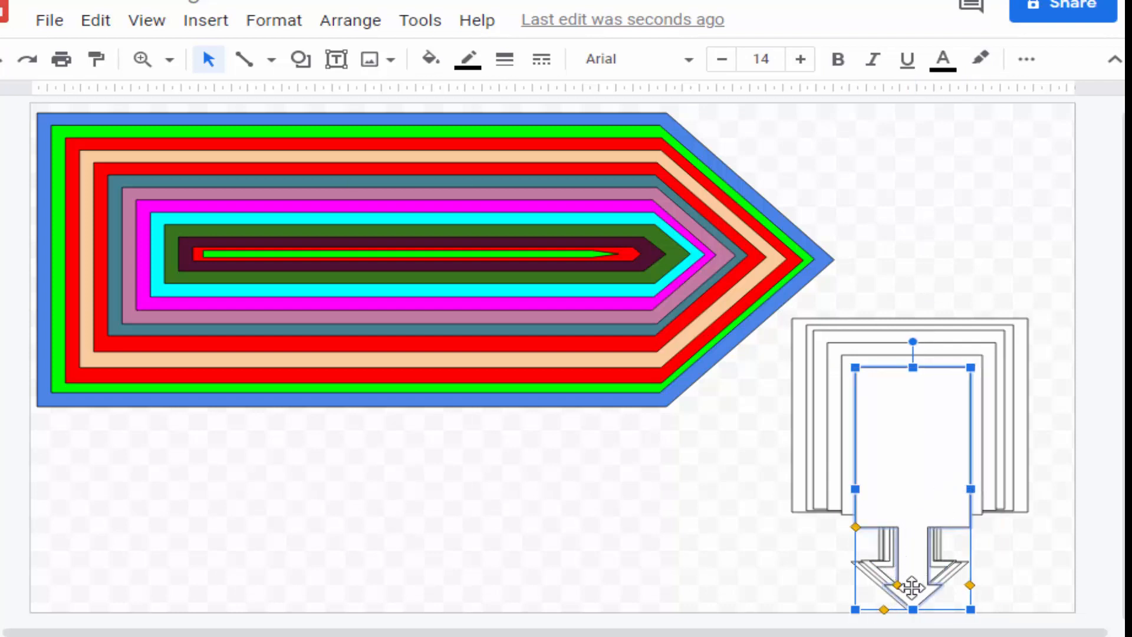
left_click_drag(915, 606, 911, 588)
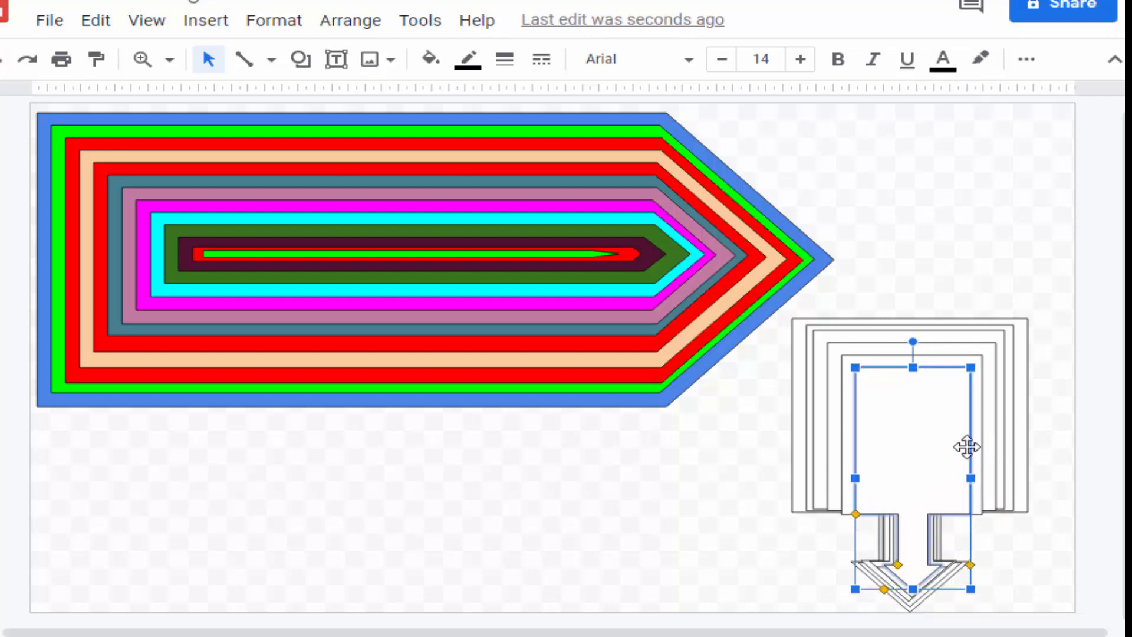
left_click(1053, 442)
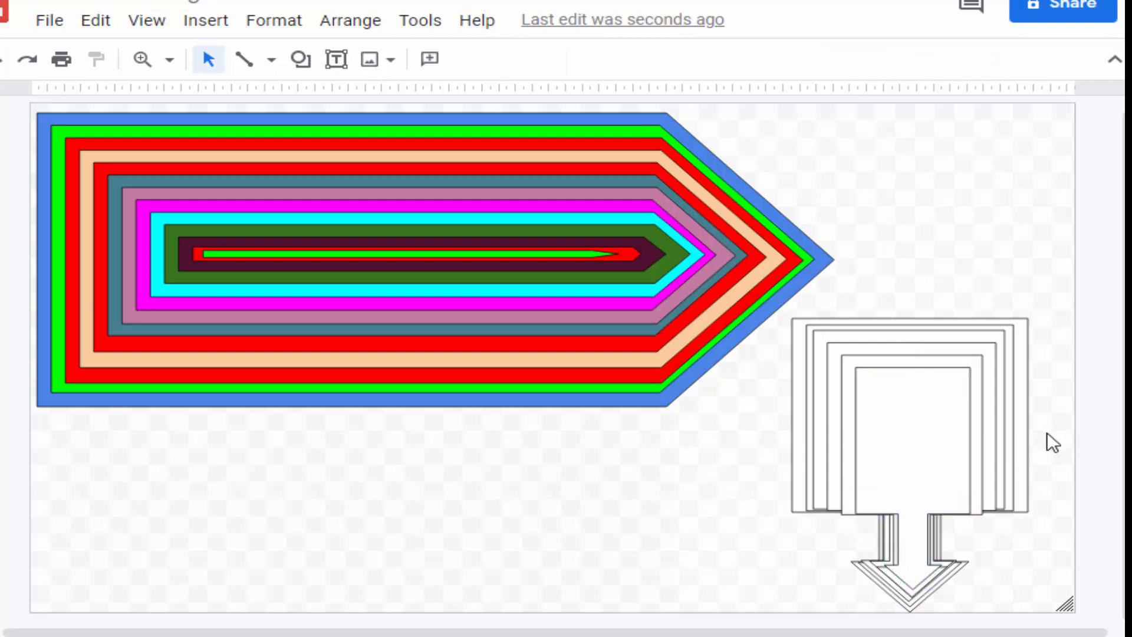
- Add a seventh arrow callout by duplicating the sixth, shorten and narrow it to fit inside, and deselect it
left_click_drag(925, 492, 940, 506)
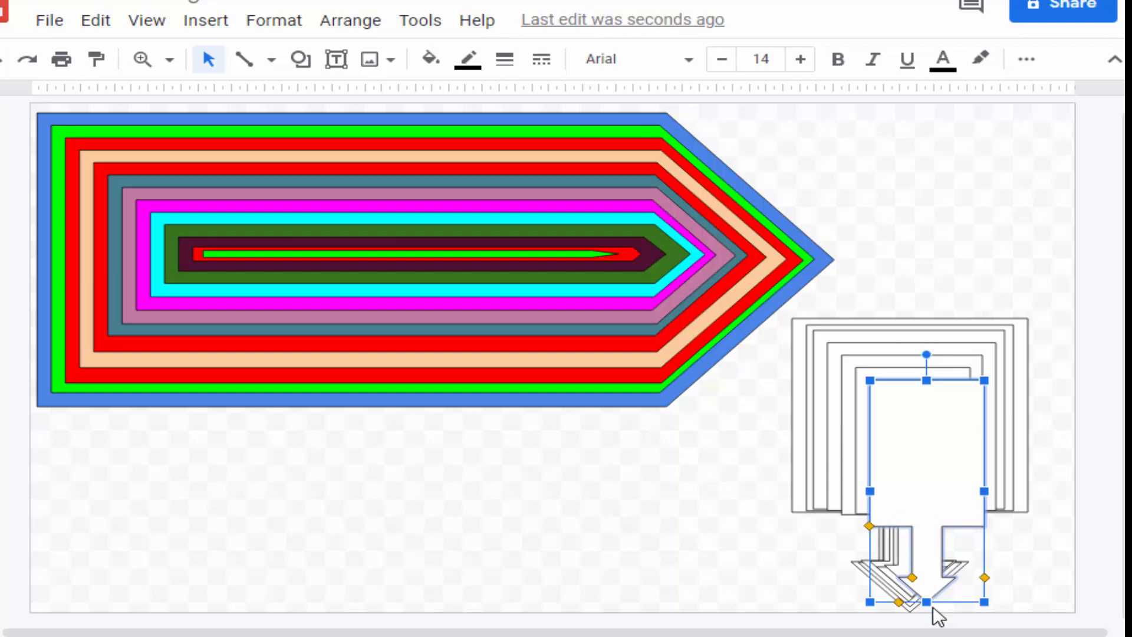
left_click_drag(927, 602, 918, 589)
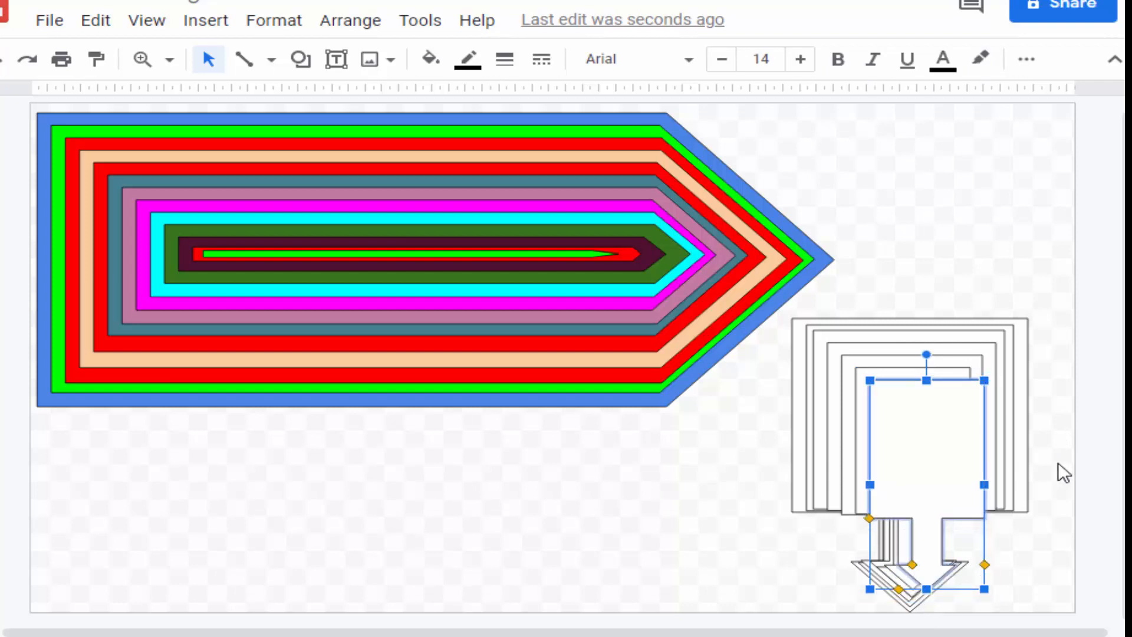
left_click_drag(985, 484, 962, 485)
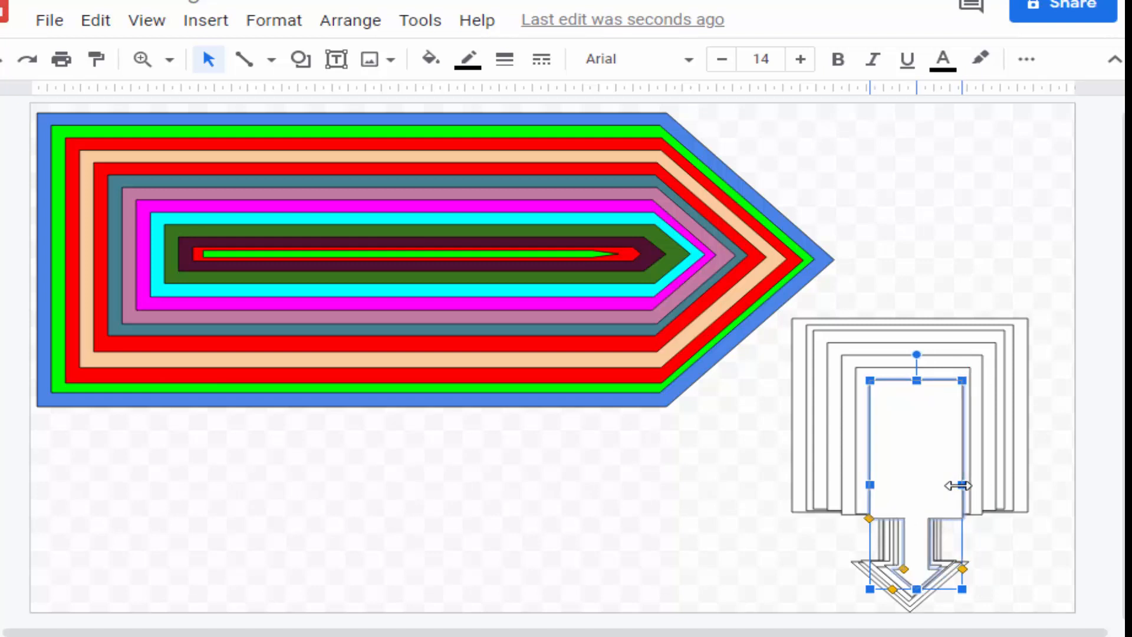
left_click_drag(916, 590, 913, 588)
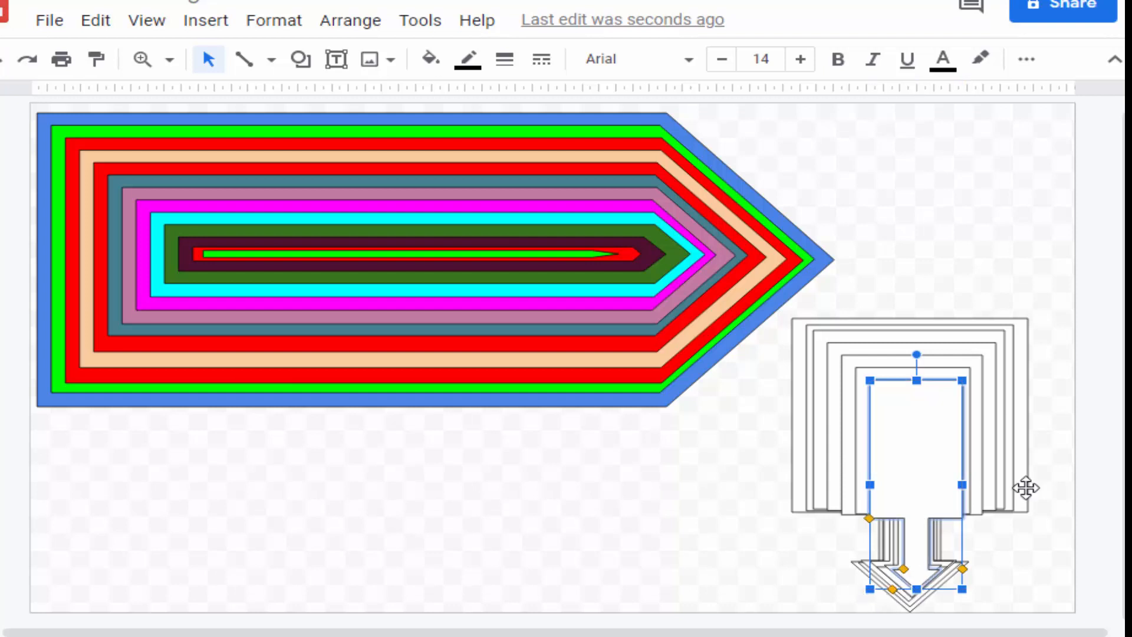
left_click(1053, 433)
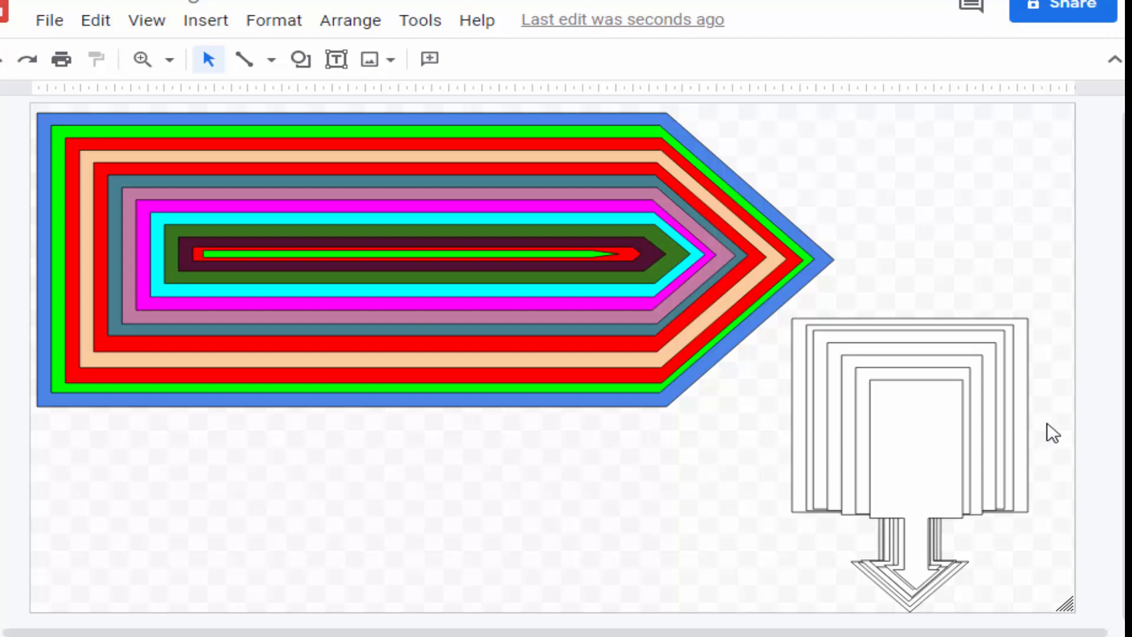
- Refine the seventh arrow callout by narrowing and shortening it slightly so it sits centred inside the sixth
left_click(916, 572)
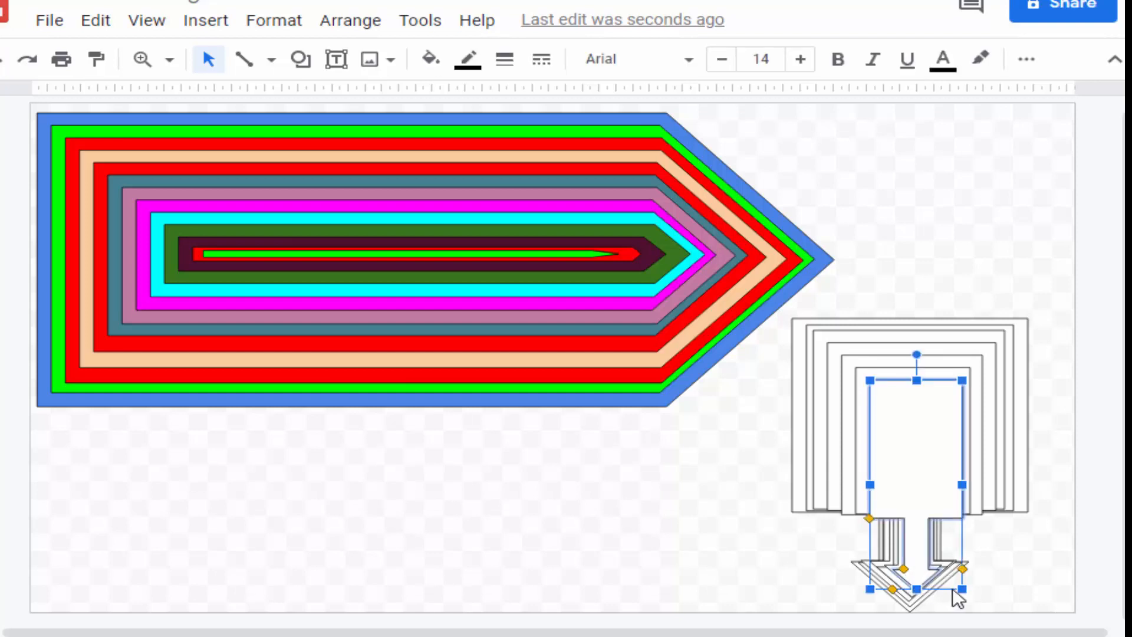
left_click_drag(961, 588, 912, 589)
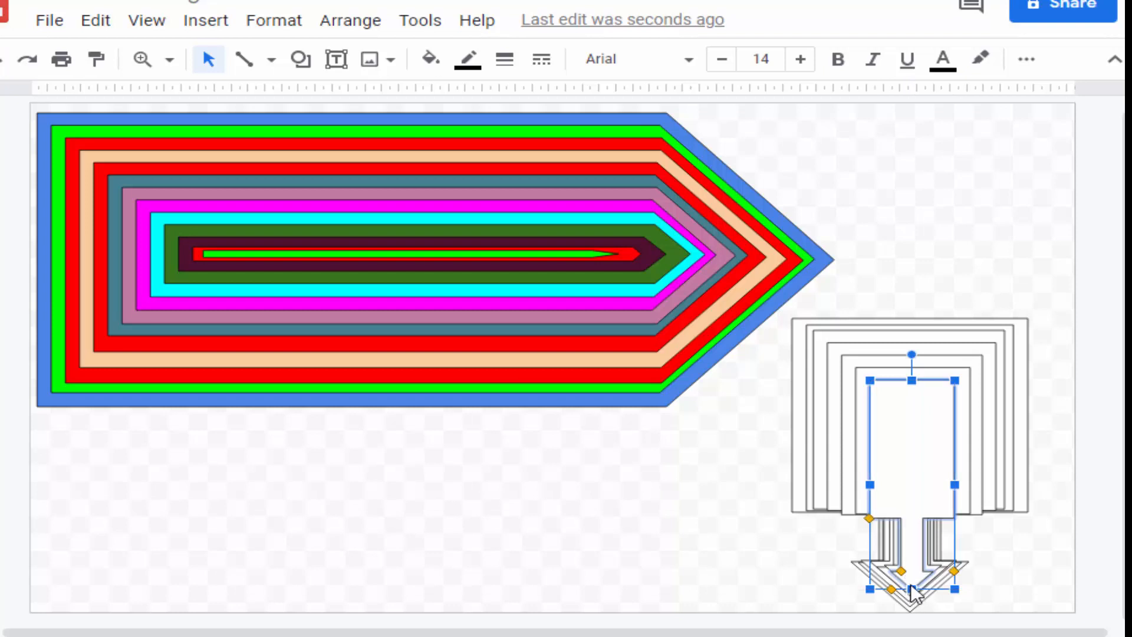
left_click_drag(914, 587, 913, 584)
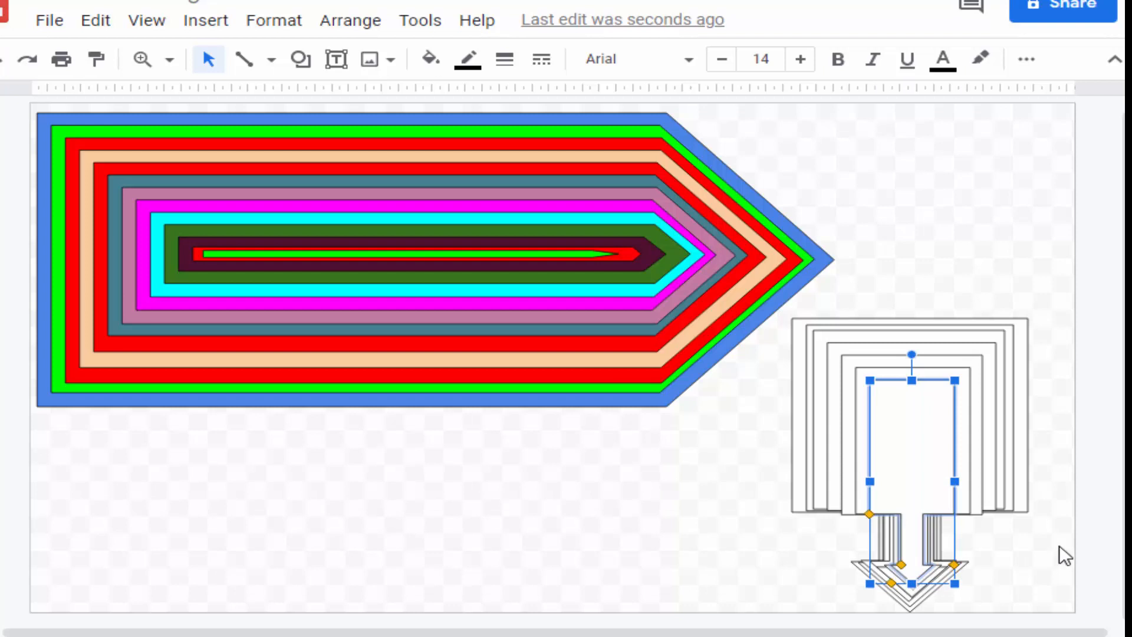
left_click(1064, 554)
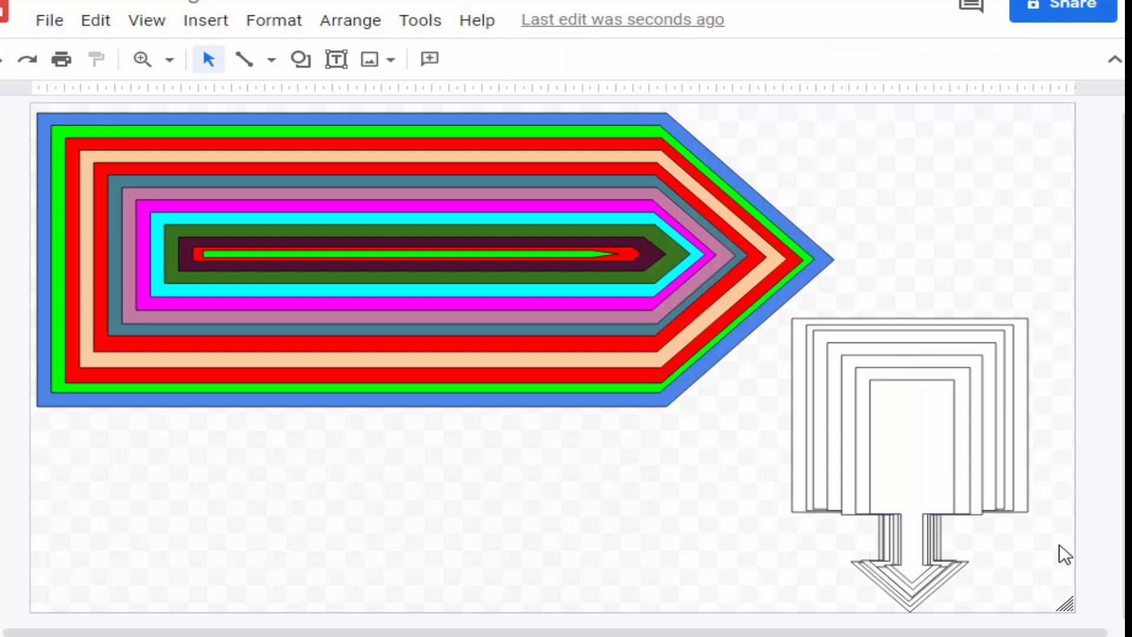
- Paste a copy of the seventh arrow callout and reduce its width and height to form the innermost eighth outline
left_click(904, 438)
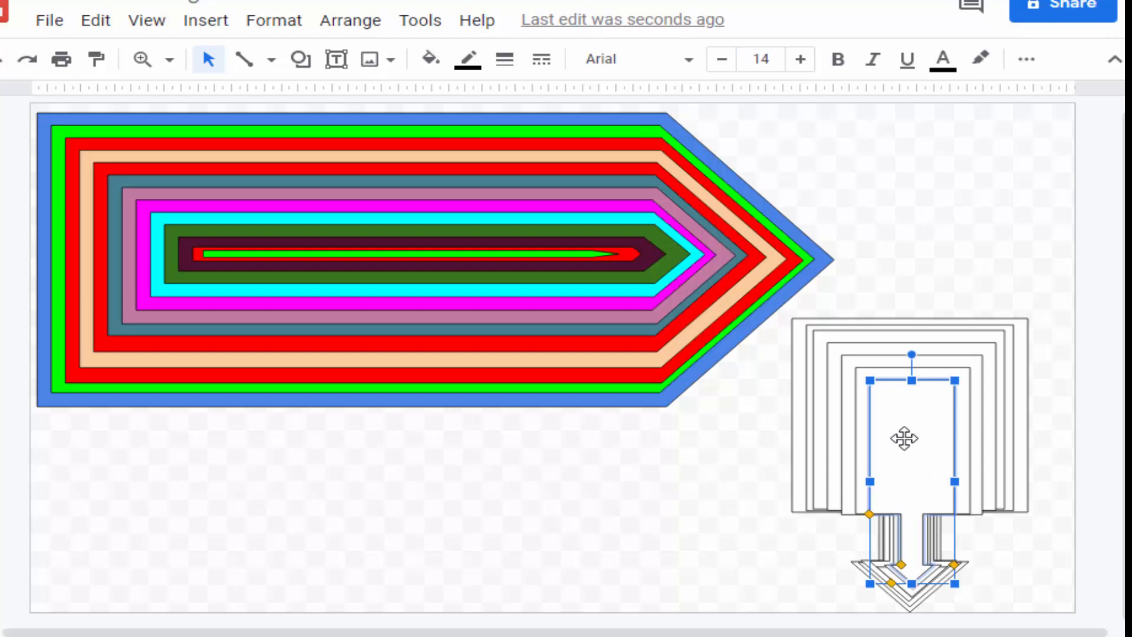
left_click(1042, 397)
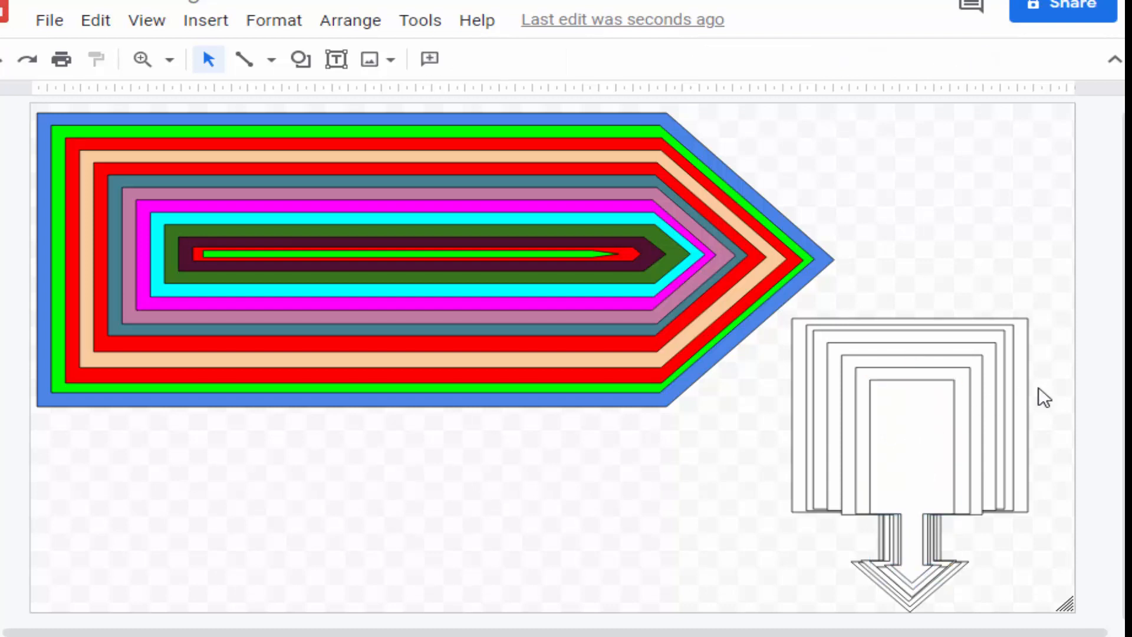
key("ctrl+v")
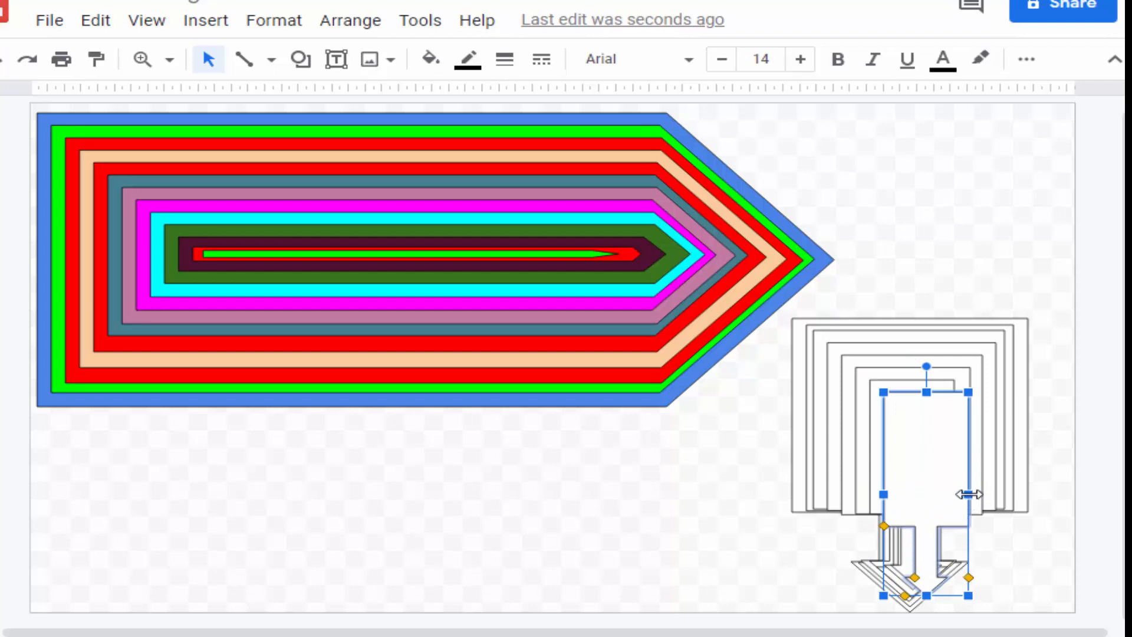
left_click_drag(968, 494, 936, 494)
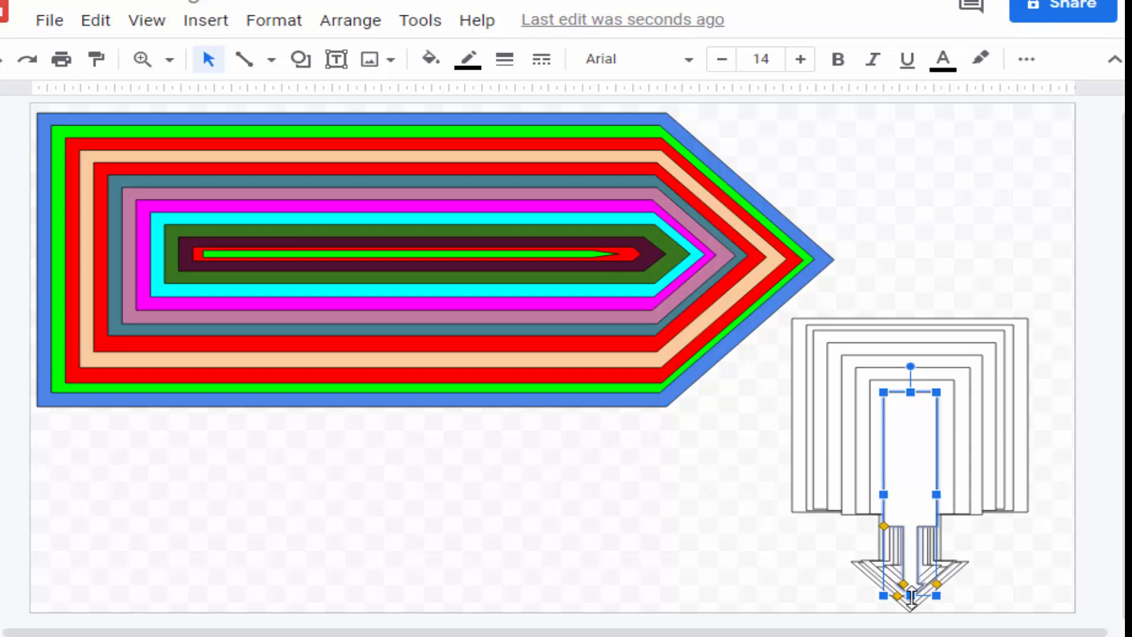
left_click_drag(911, 597, 911, 576)
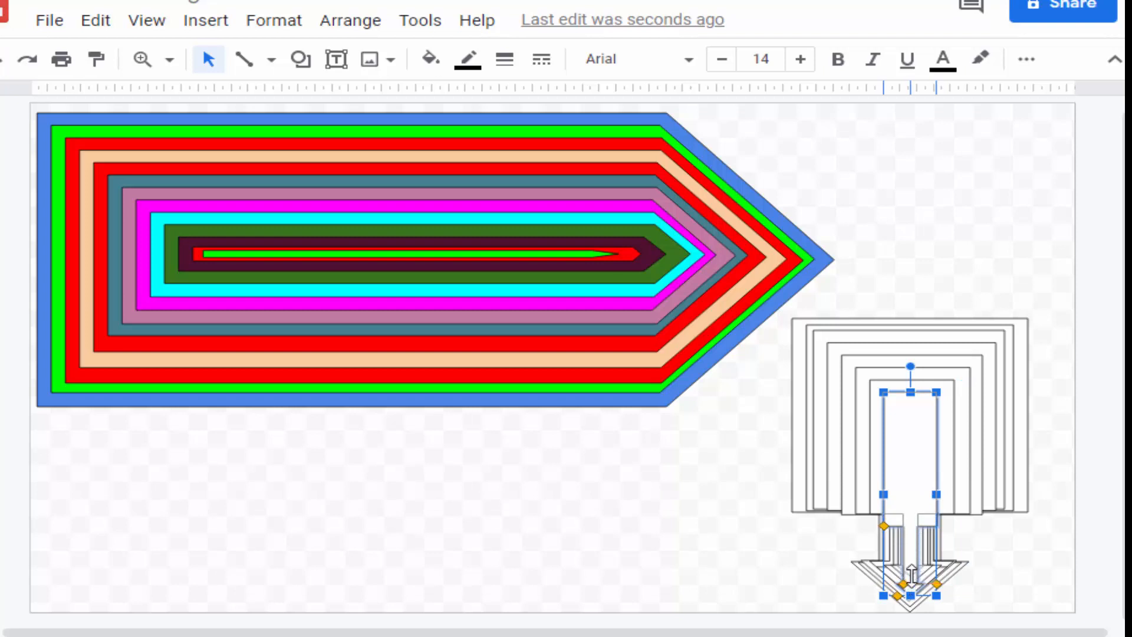
left_click(1050, 528)
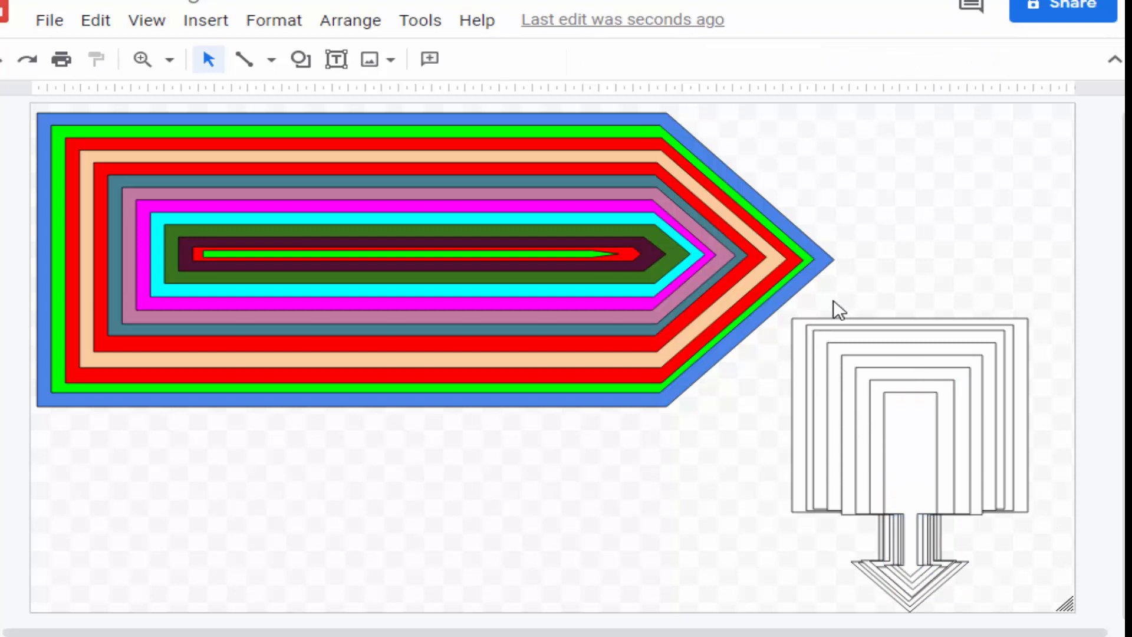
- Fill the outermost arrow callout with orange and the third one inward with cyan
left_click(842, 315)
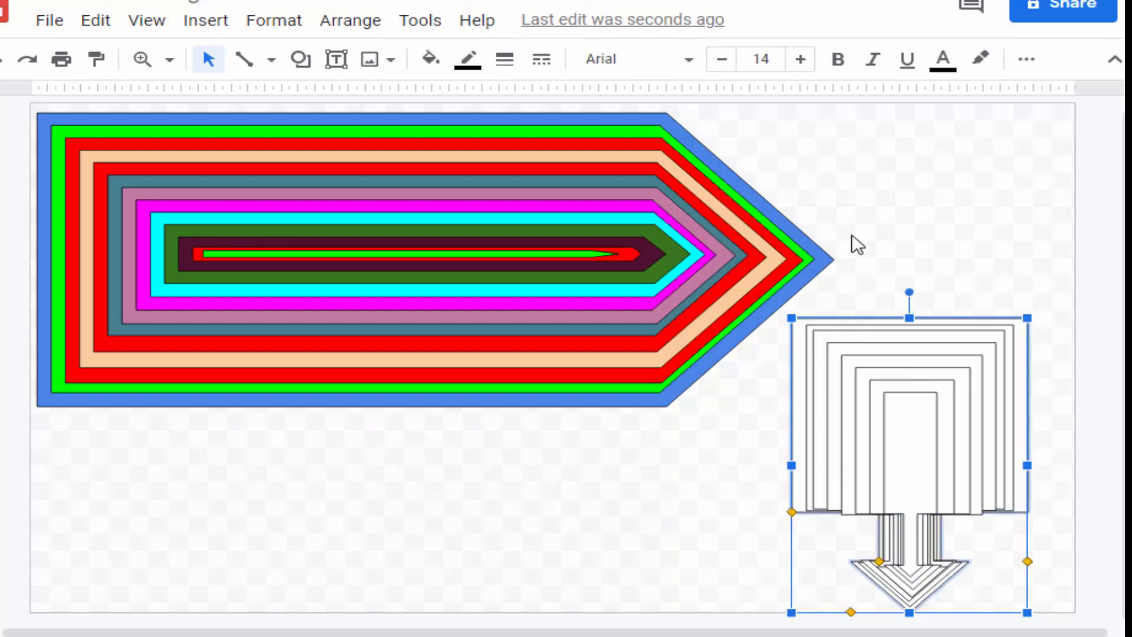
left_click(433, 60)
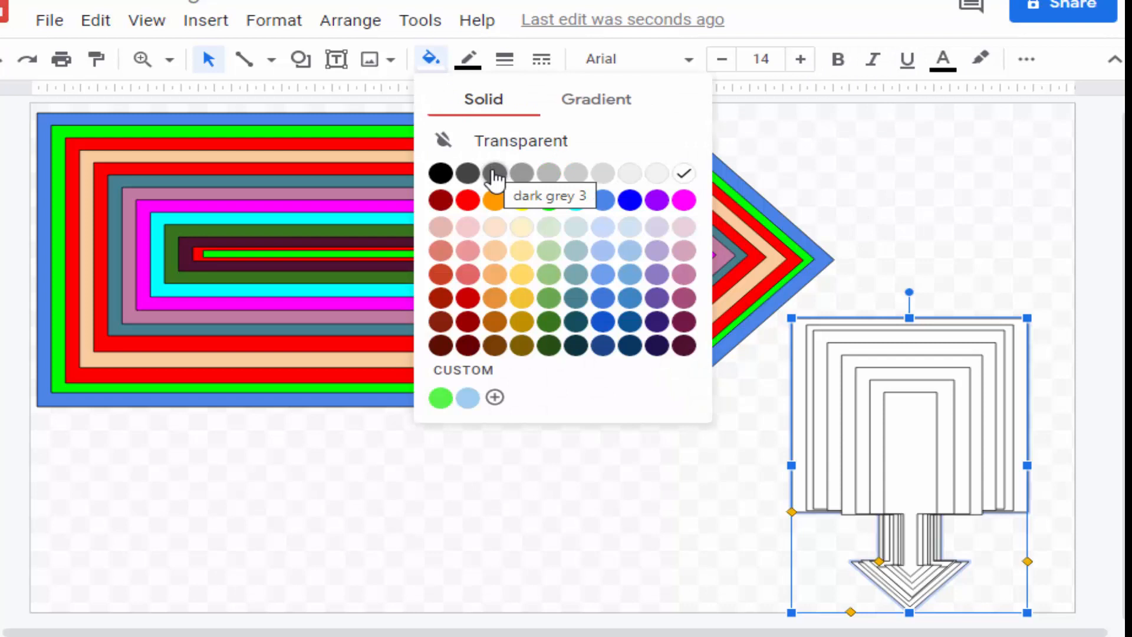
left_click(495, 201)
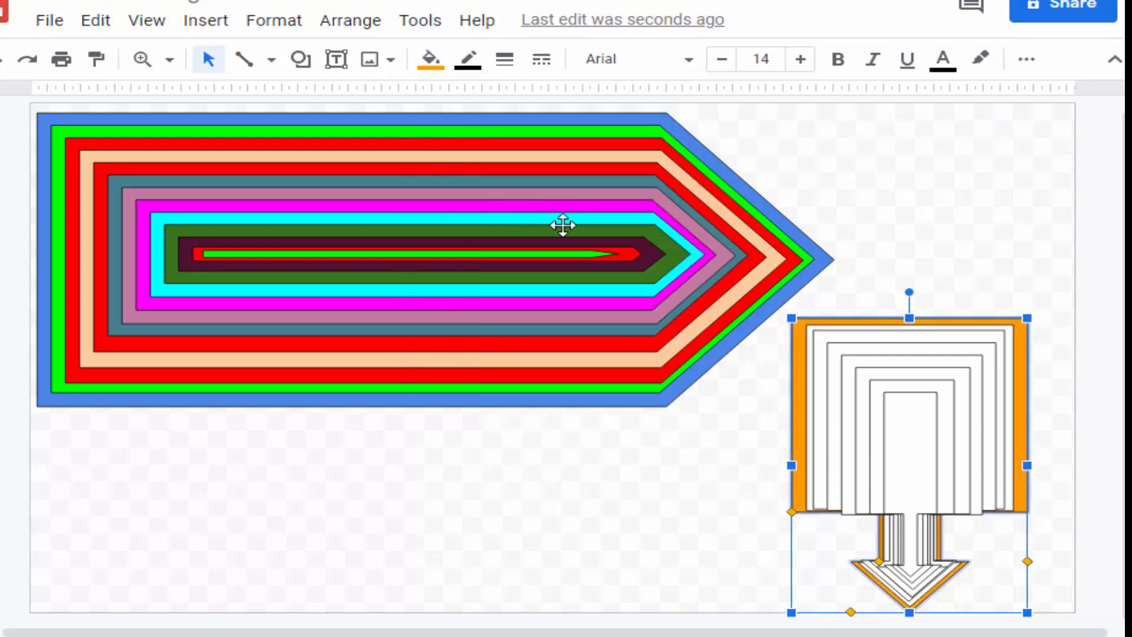
left_click(861, 329)
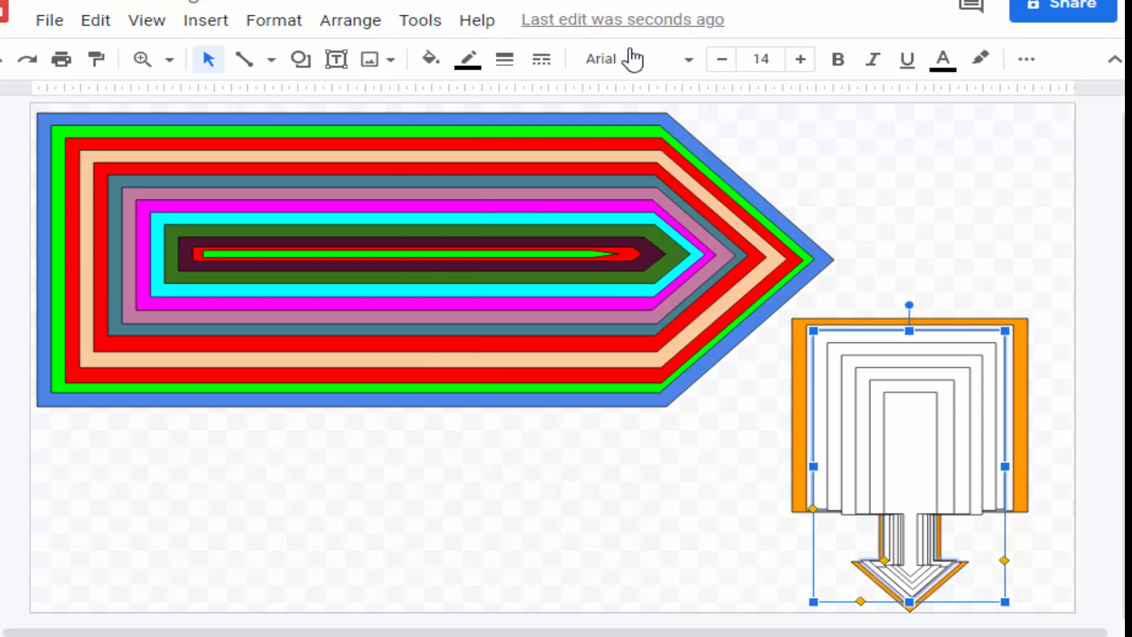
left_click(430, 60)
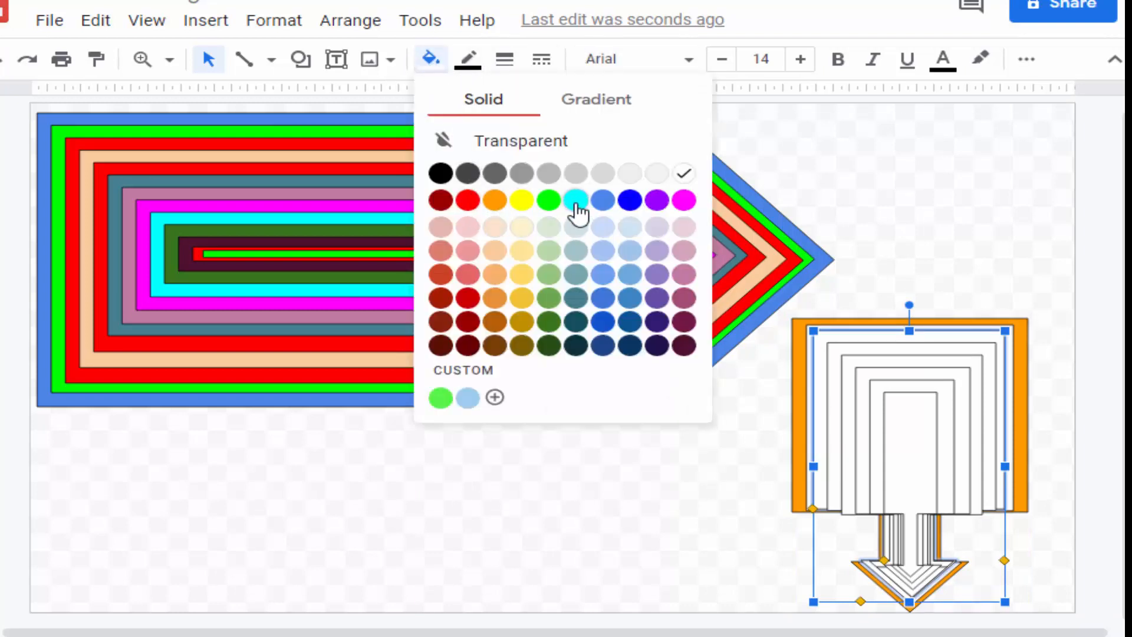
left_click(576, 203)
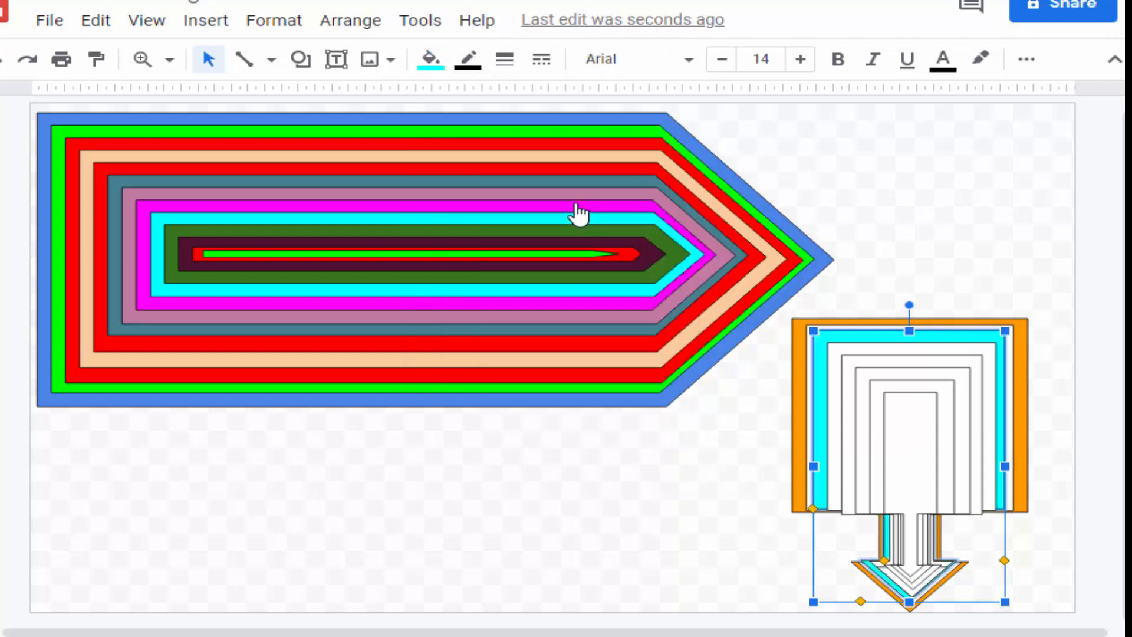
- Fill the second arrow callout from the outside with red and the fourth with blue
left_click(849, 323)
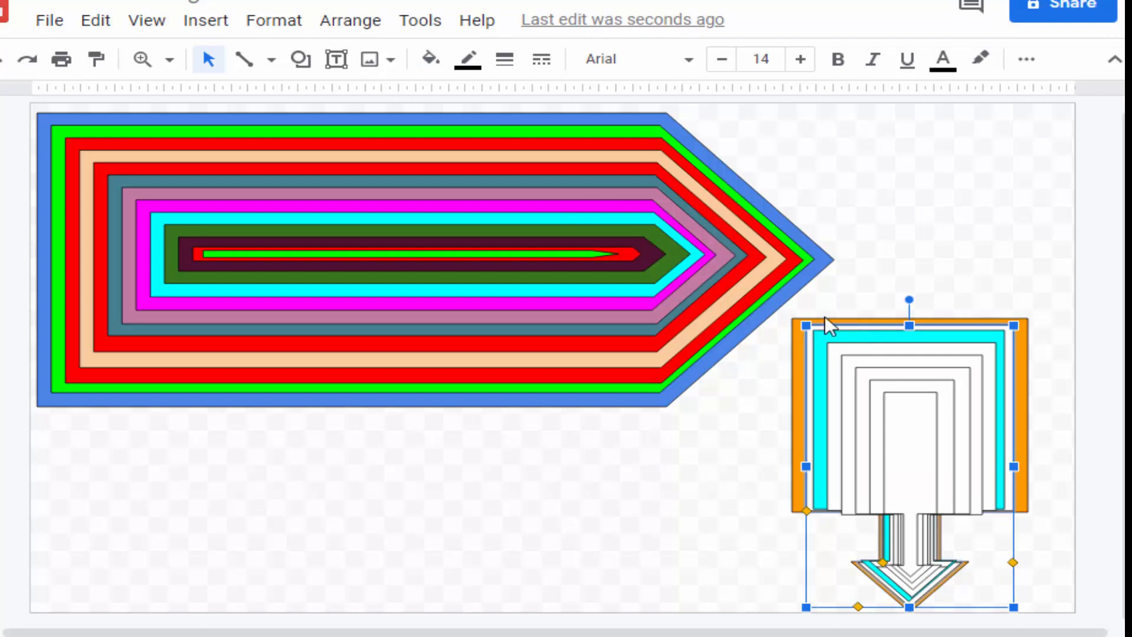
left_click(431, 59)
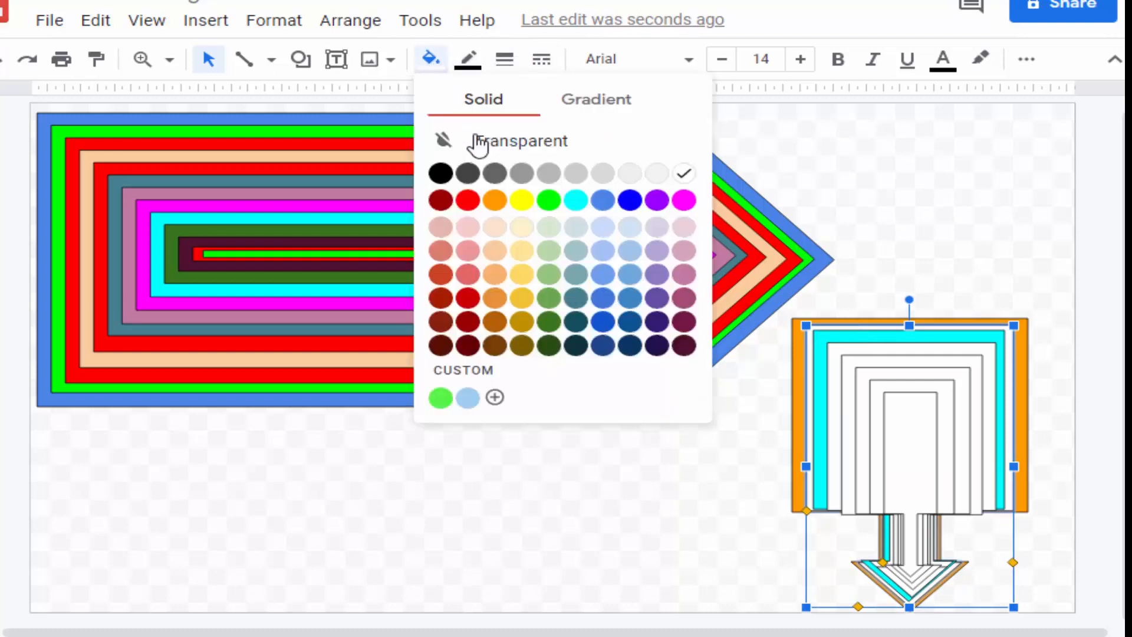
left_click(468, 203)
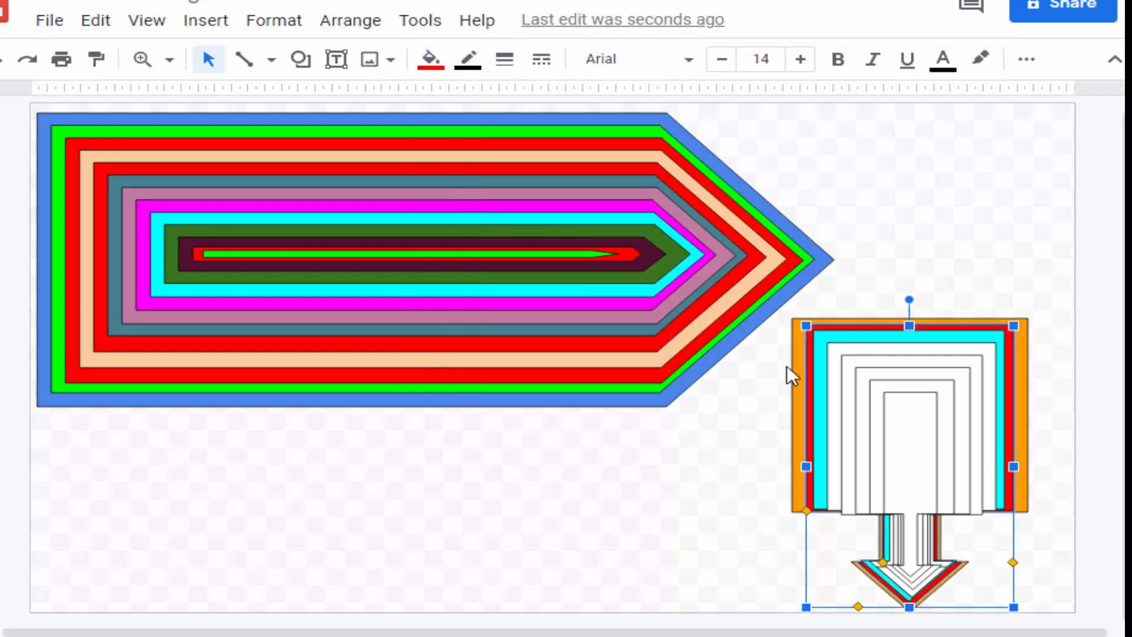
left_click(849, 352)
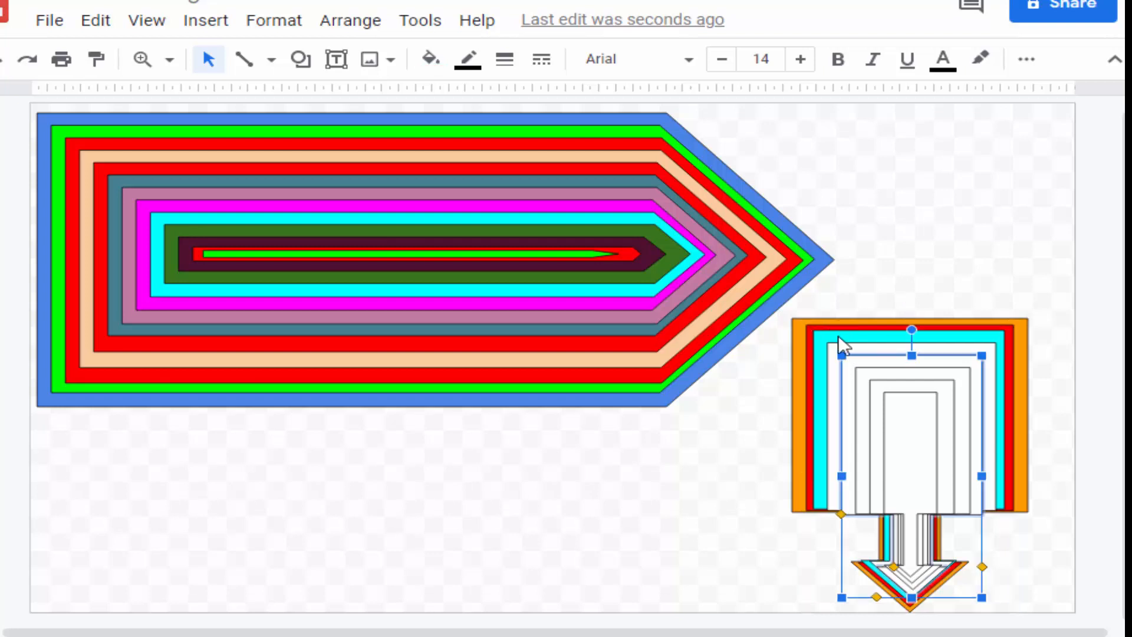
left_click(836, 342)
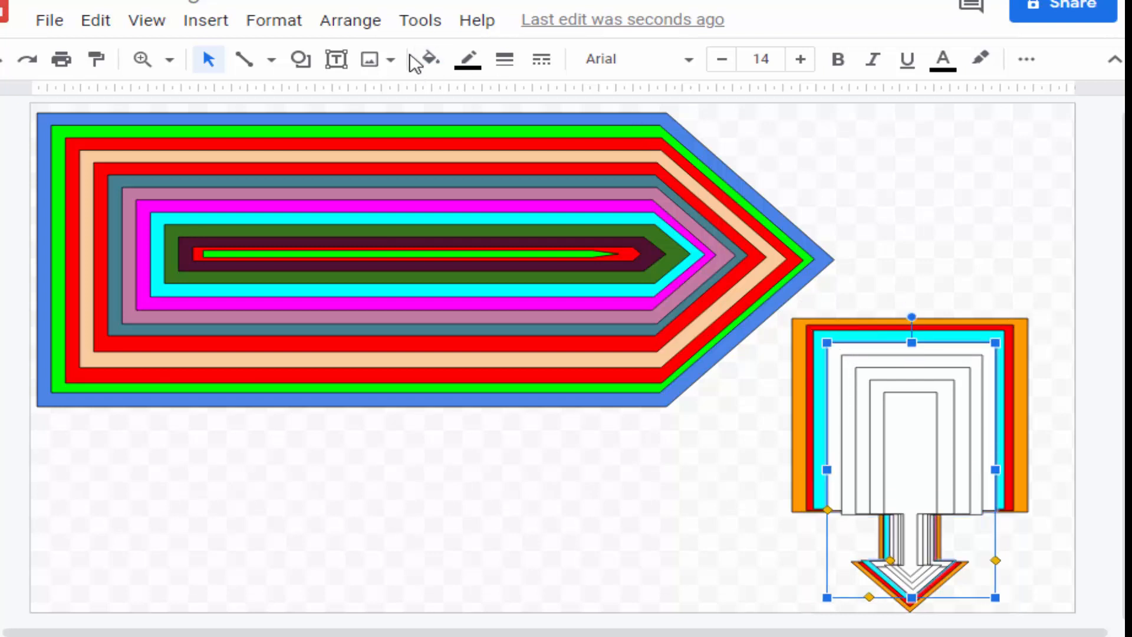
left_click(431, 59)
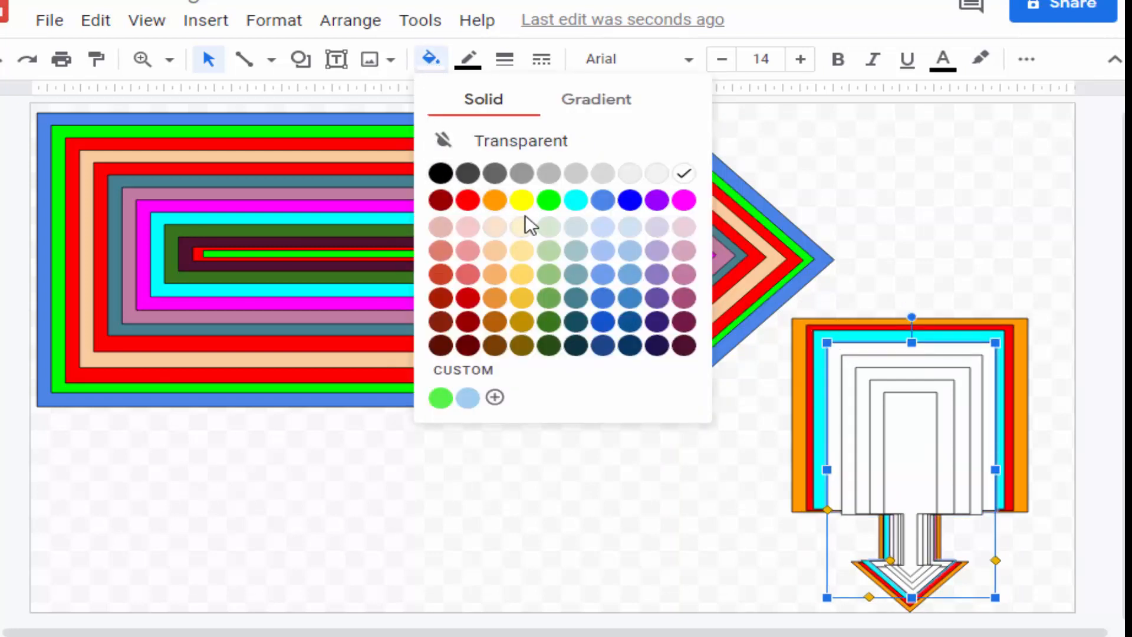
left_click(630, 200)
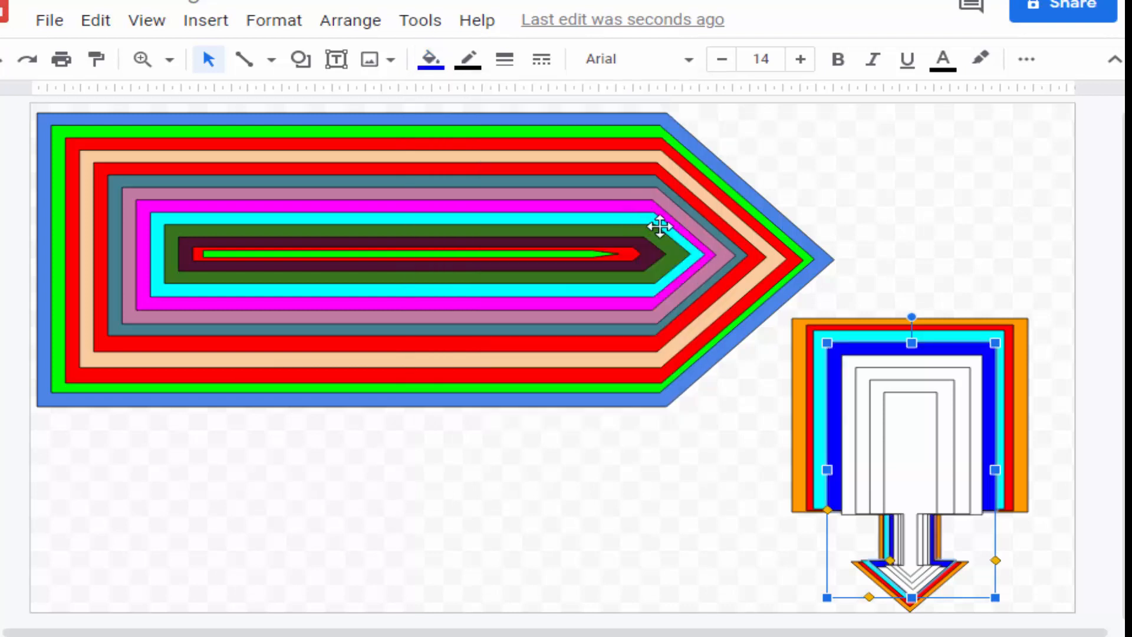
- Fill the fifth arrow callout from the outside with light pink and the sixth with medium green
left_click(871, 362)
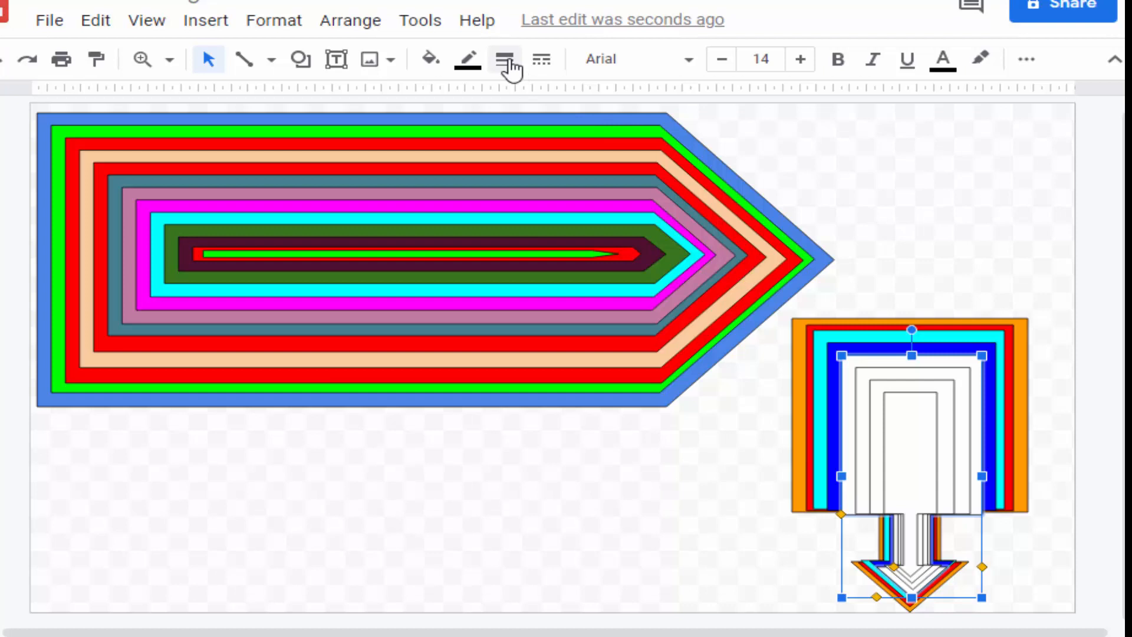
left_click(431, 59)
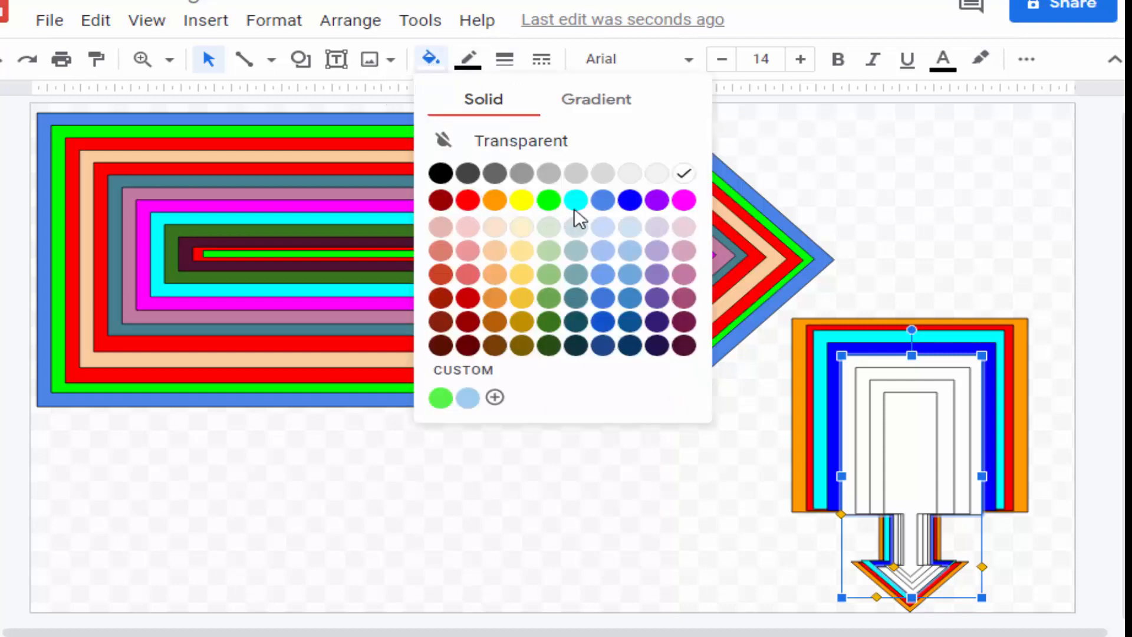
left_click(683, 253)
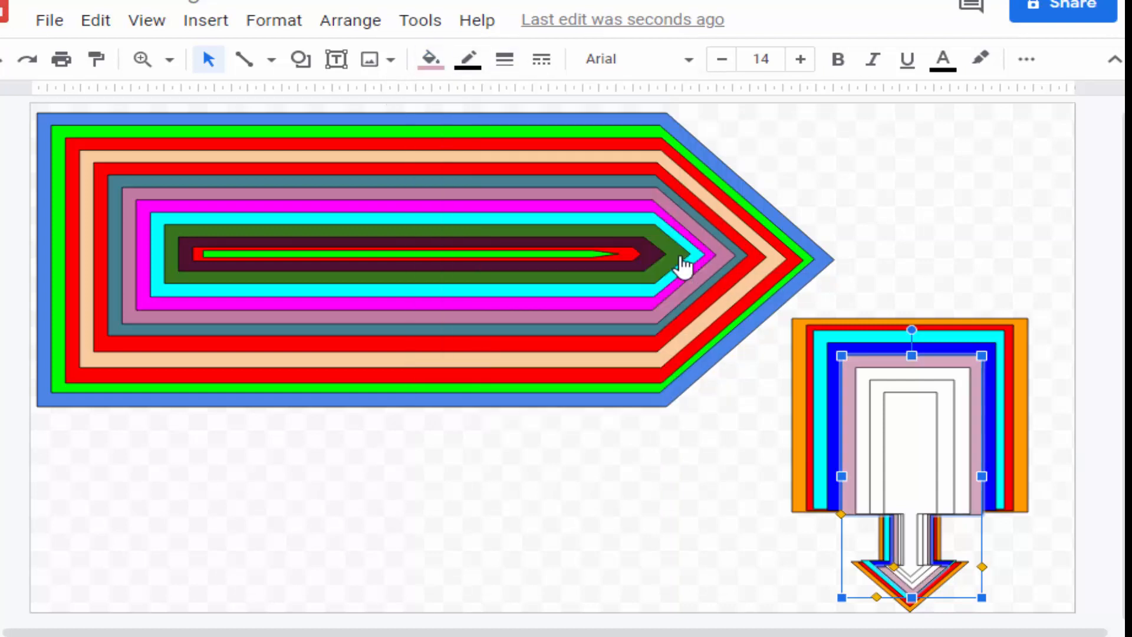
left_click(881, 373)
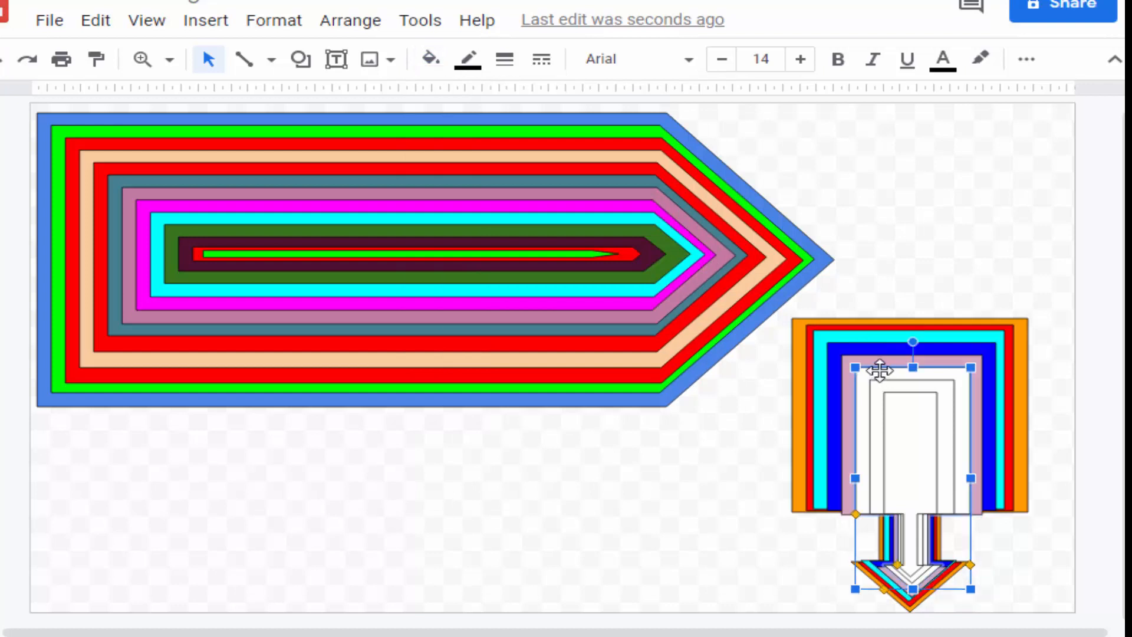
left_click(435, 66)
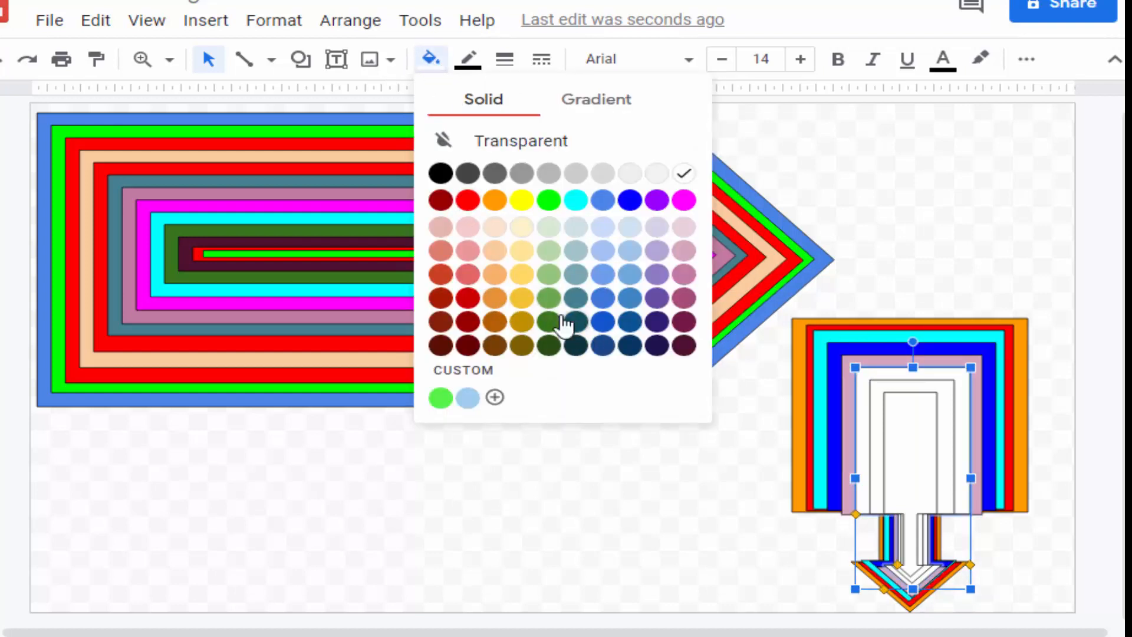
left_click(550, 299)
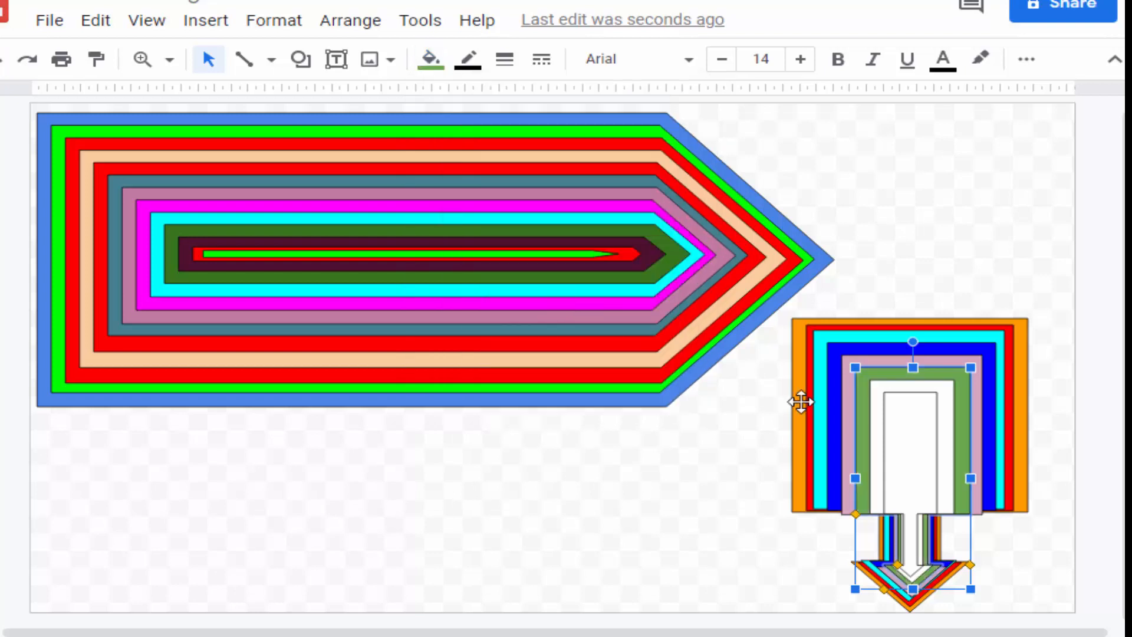
- Fill the seventh arrow callout from the outside with yellow and the innermost one with bright green
left_click(929, 391)
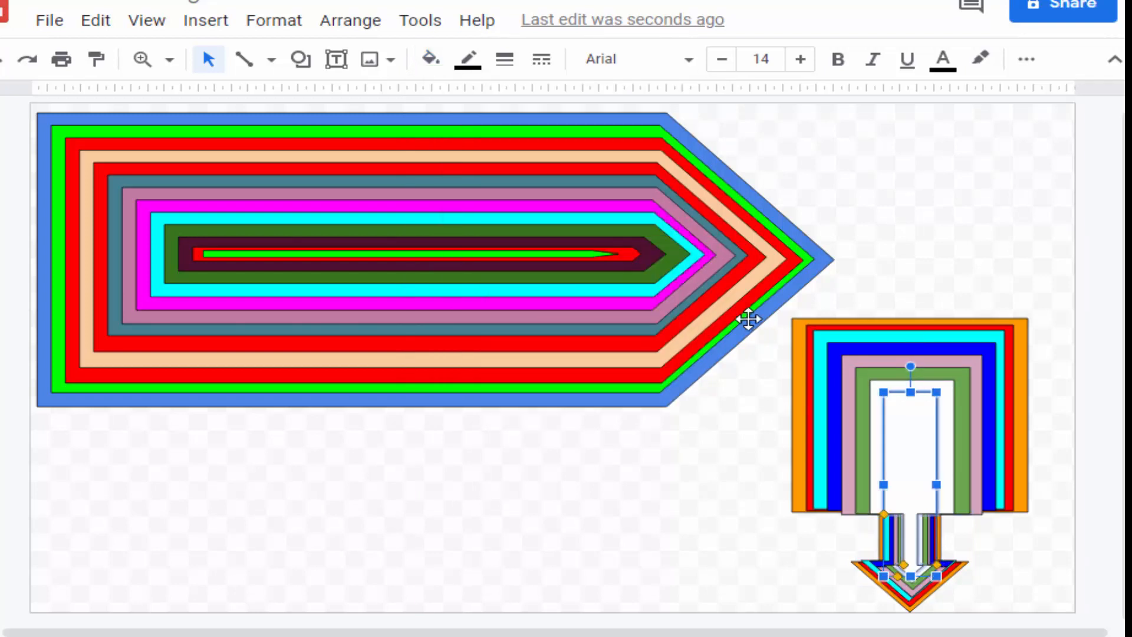
left_click(929, 383)
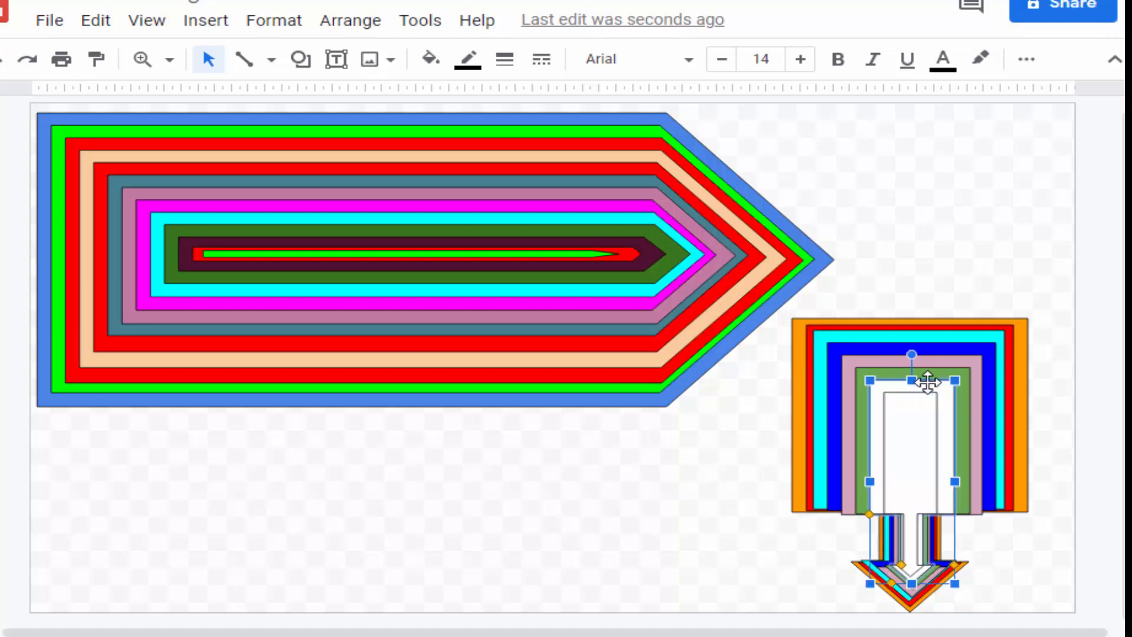
left_click(424, 59)
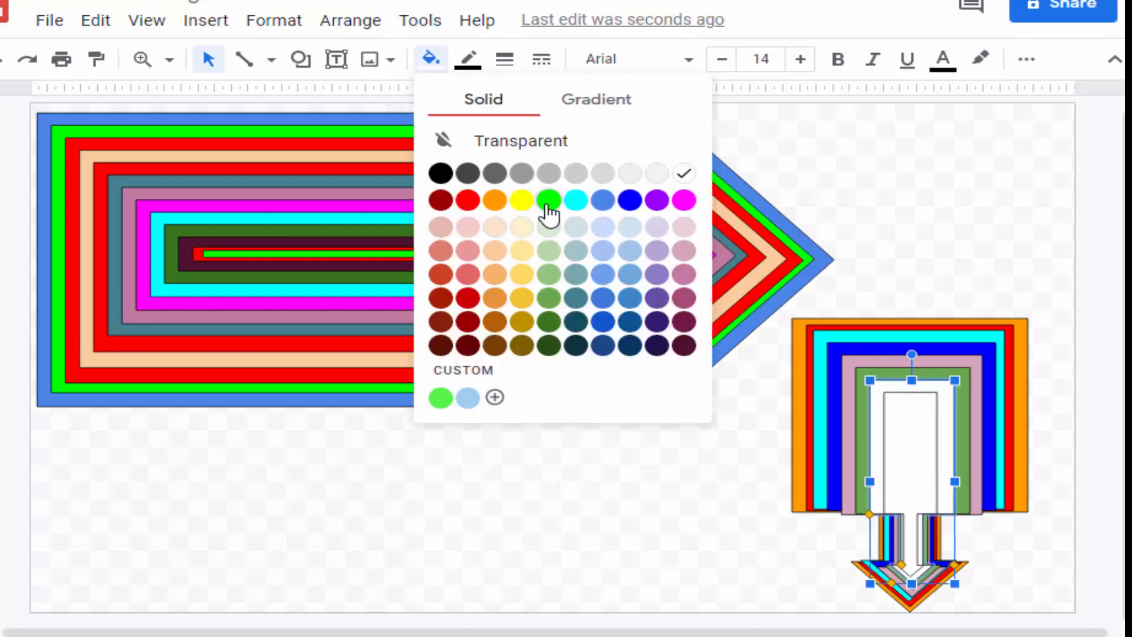
left_click(522, 200)
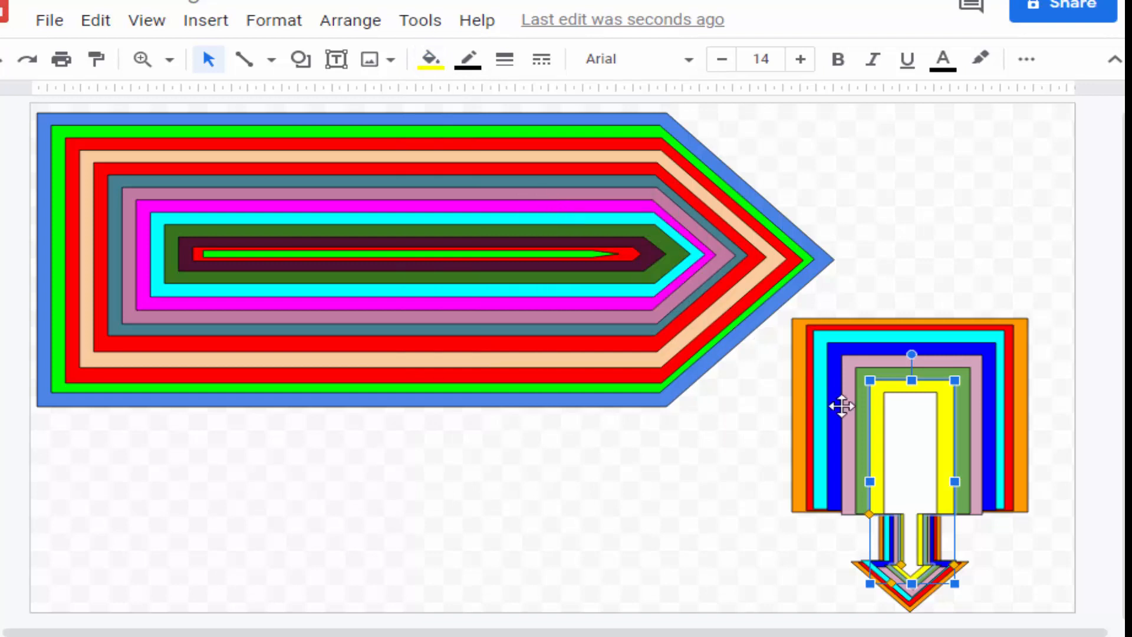
left_click(911, 441)
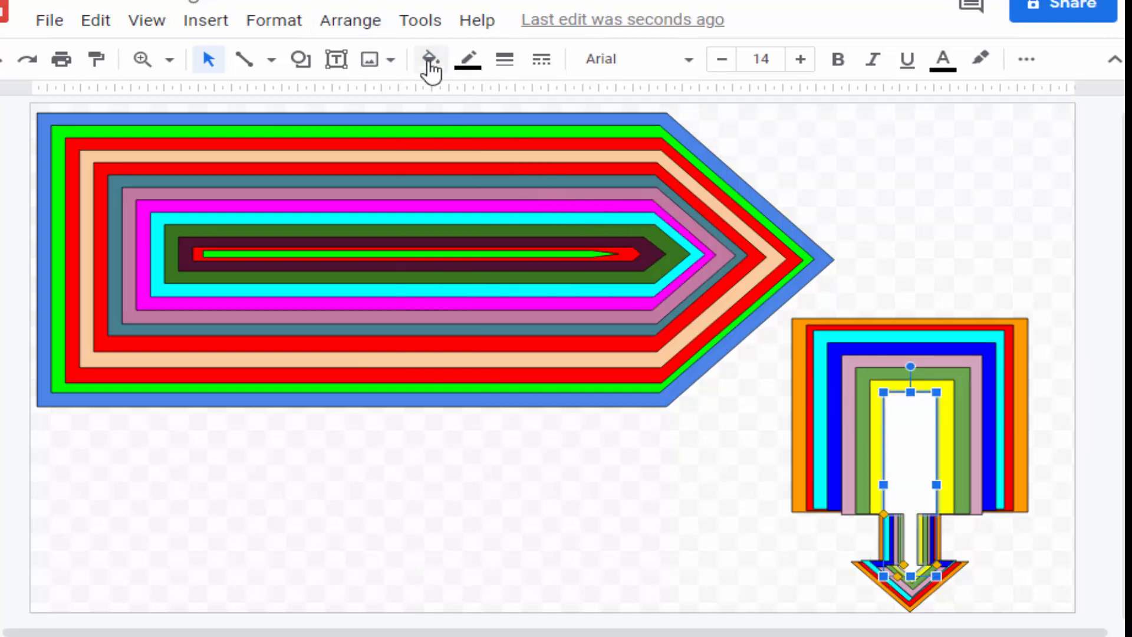
left_click(431, 65)
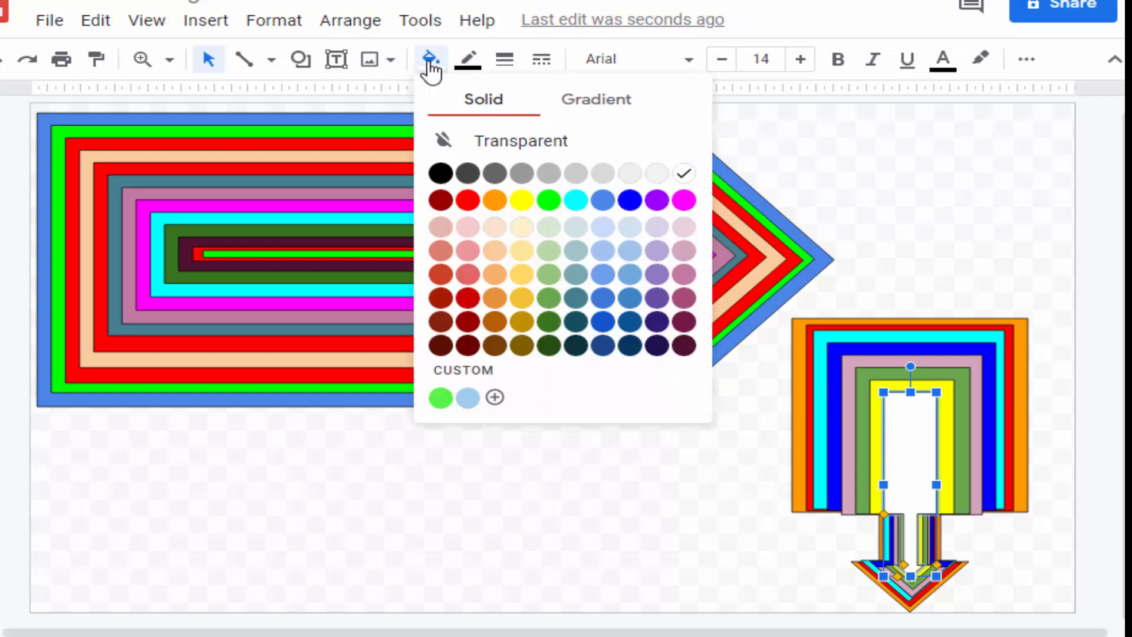
left_click(549, 202)
left_click(952, 269)
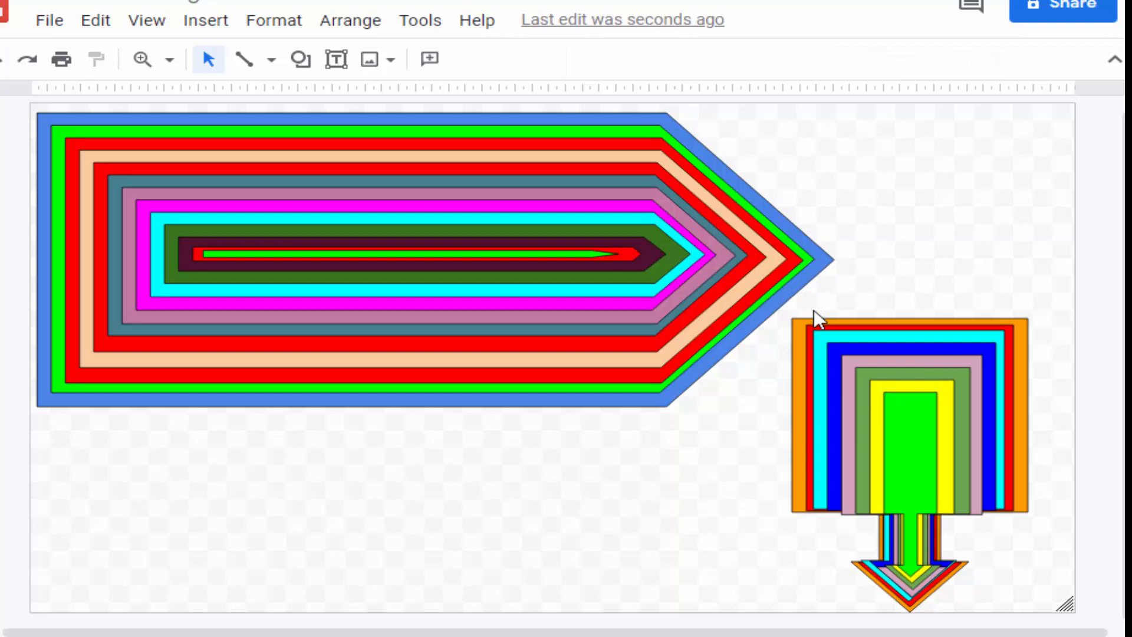
- Select all eight nested arrow callouts without the pentagons and group them
left_click_drag(813, 306, 990, 567)
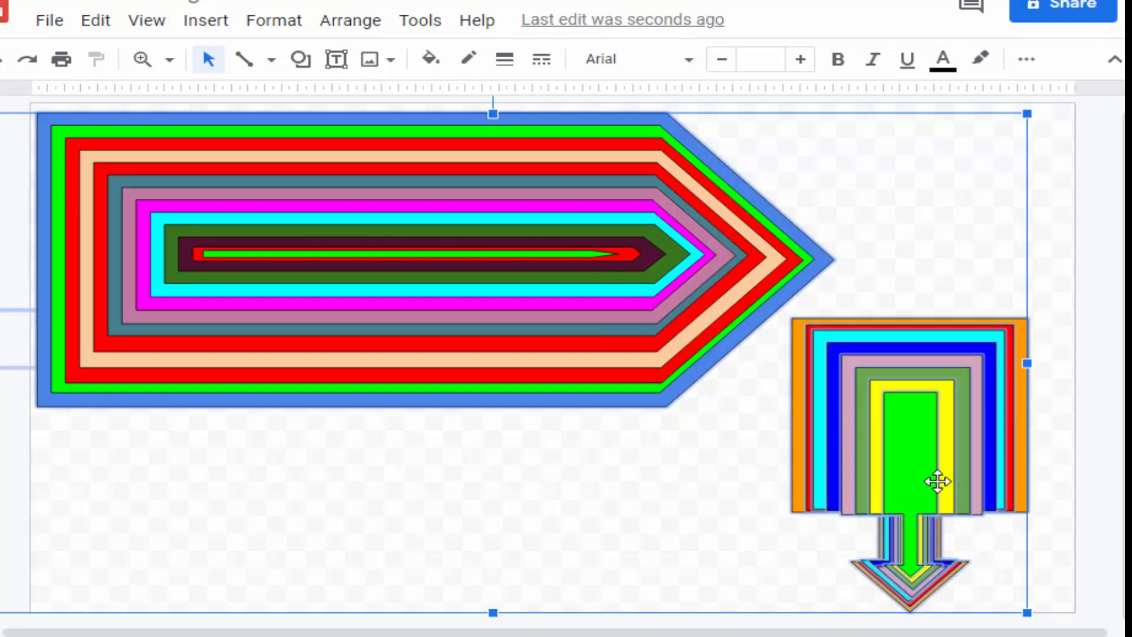
left_click(1051, 544)
left_click_drag(1001, 557, 875, 367)
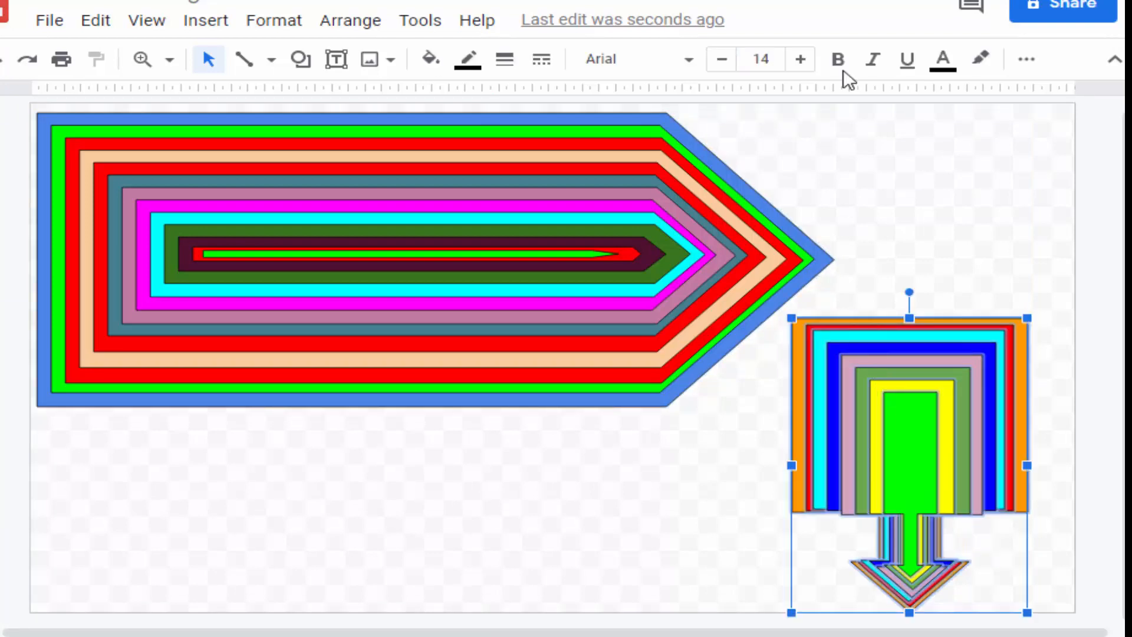
right_click(862, 352)
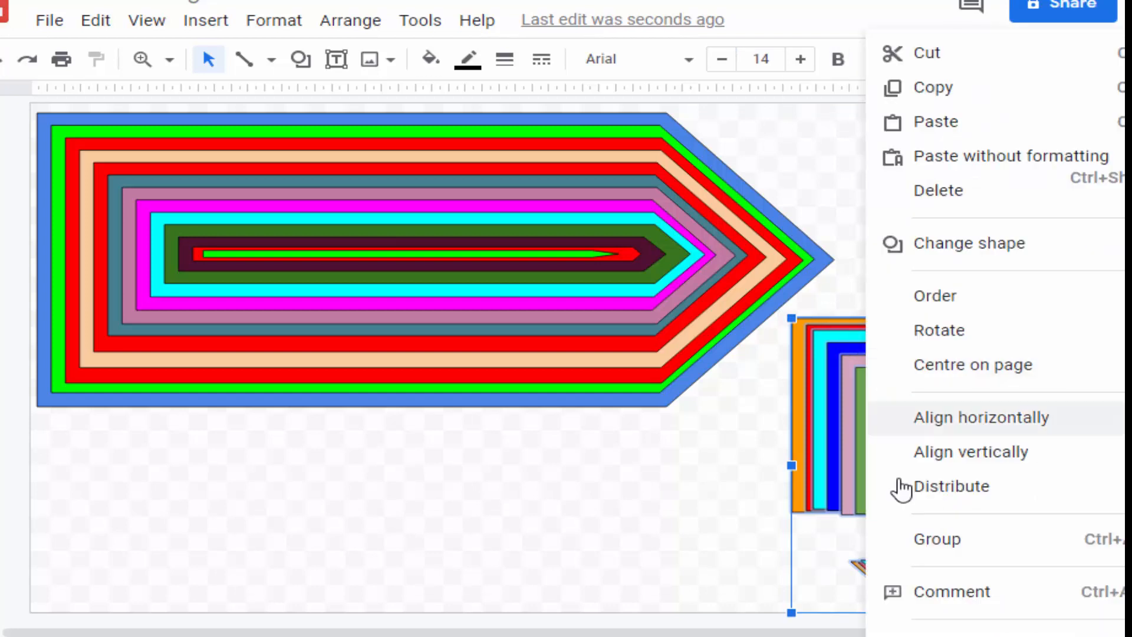
left_click(913, 550)
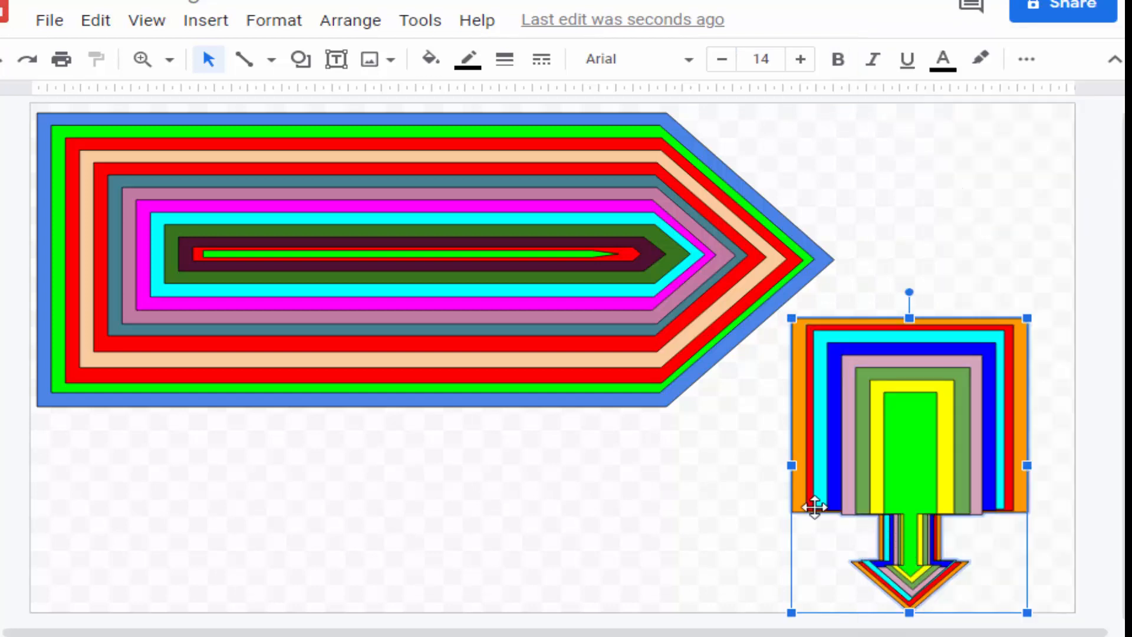
left_click(708, 494)
- Move the arrow callout group up beside the pentagons' tip and rotate it clockwise until its arrowhead points roughly left
left_click_drag(923, 442, 950, 263)
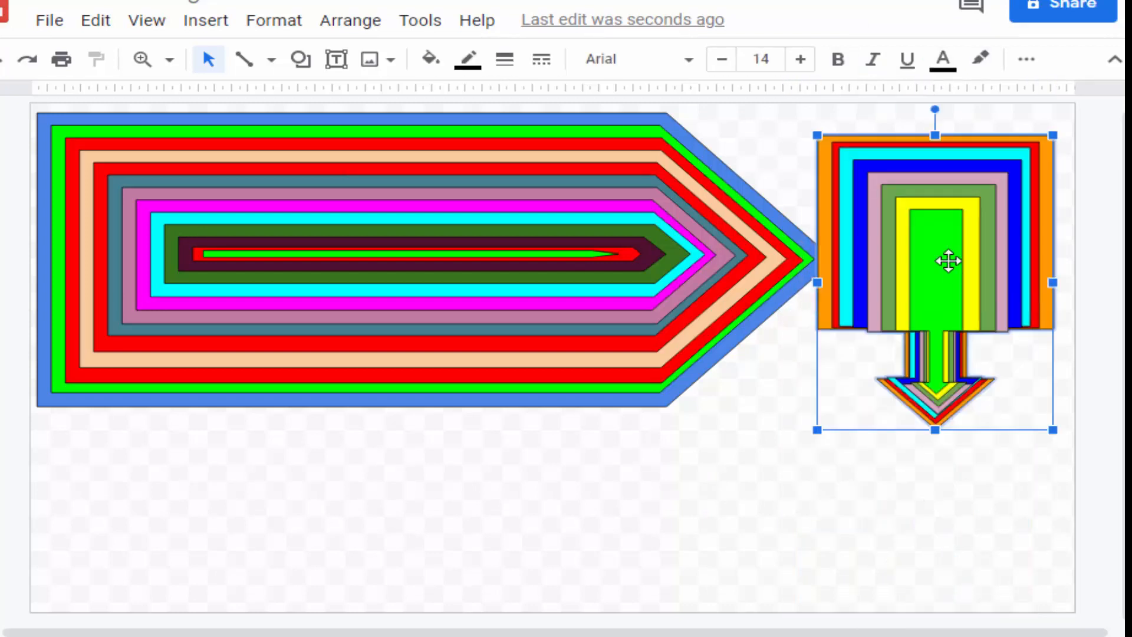
left_click(949, 262)
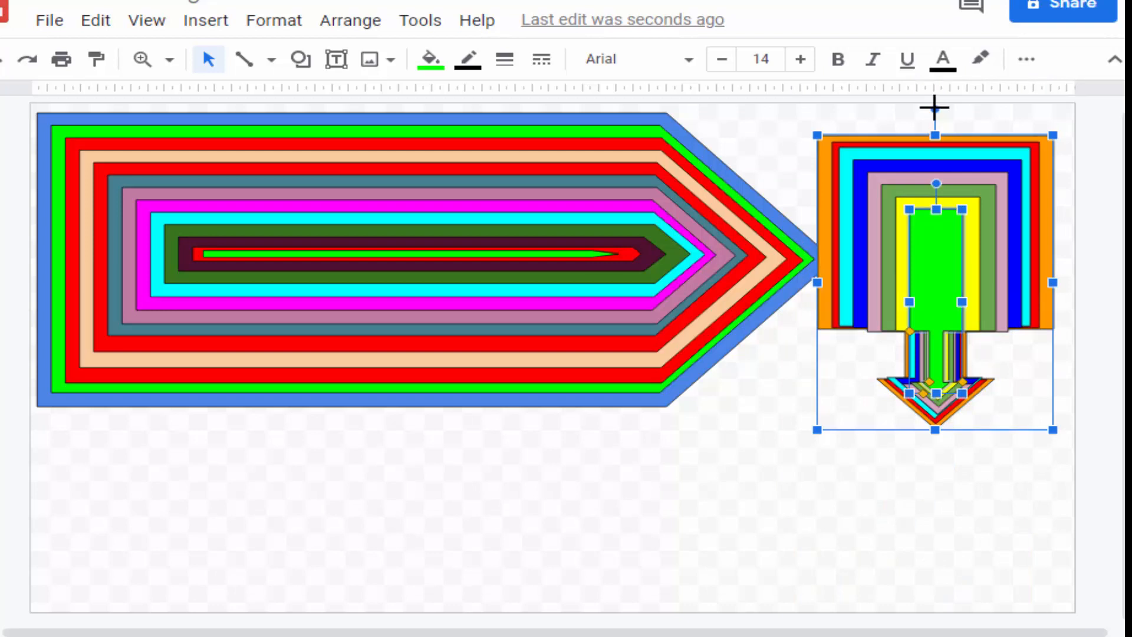
left_click_drag(934, 108, 1038, 289)
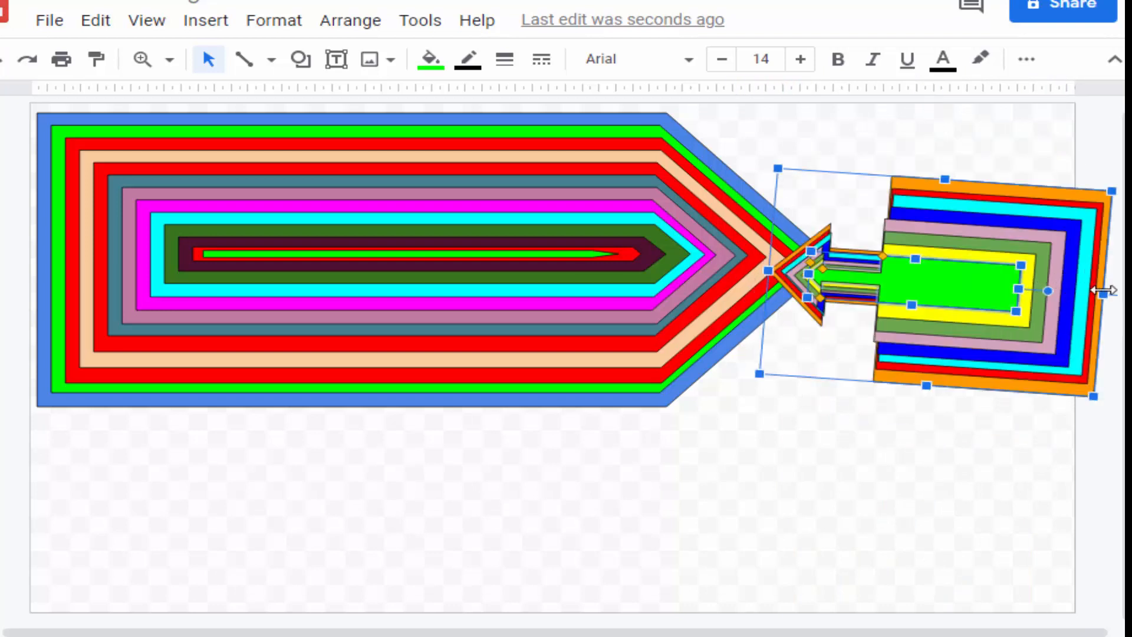
- Nudge the innermost green callout slightly towards the arrowhead and reselect the whole group
mouse_move(976, 290)
left_mouse_down()
mouse_move(812, 497)
mouse_move(971, 293)
left_mouse_up()
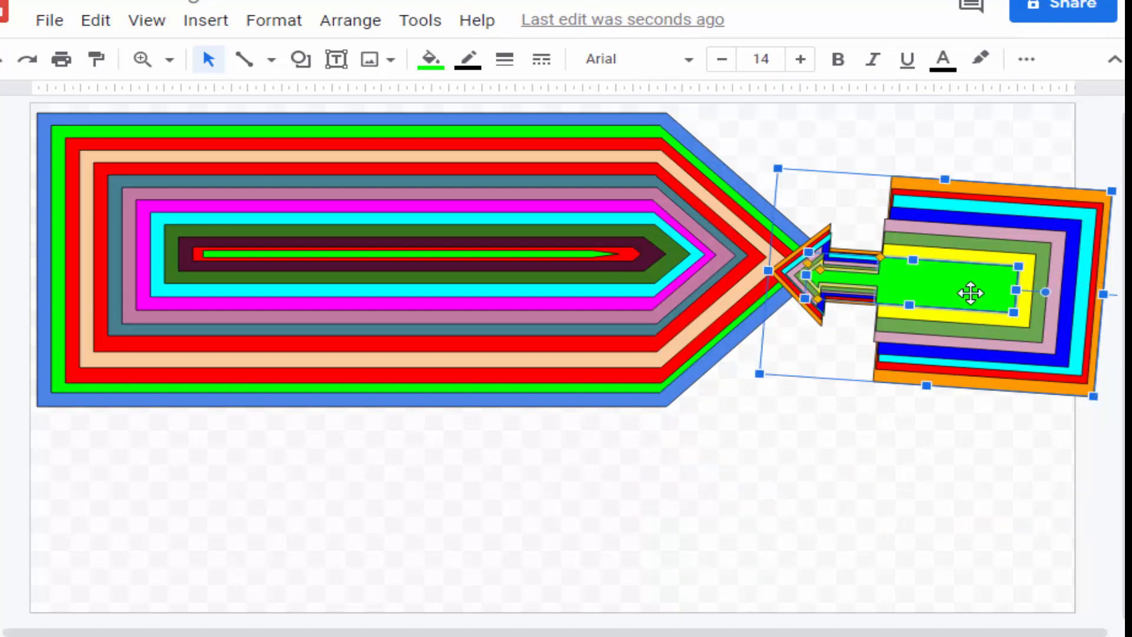
left_click(962, 434)
left_click(959, 217)
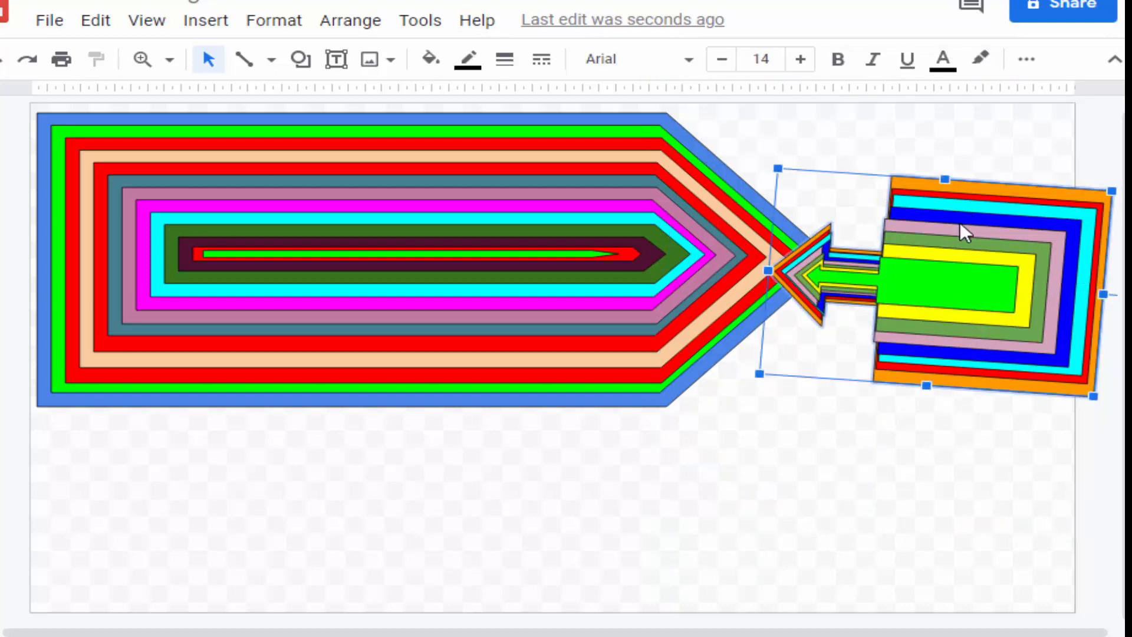
- Move the rotated callout group down to the page's lower right corner and straighten it so the arrow lies horizontal
left_click_drag(950, 233, 872, 438)
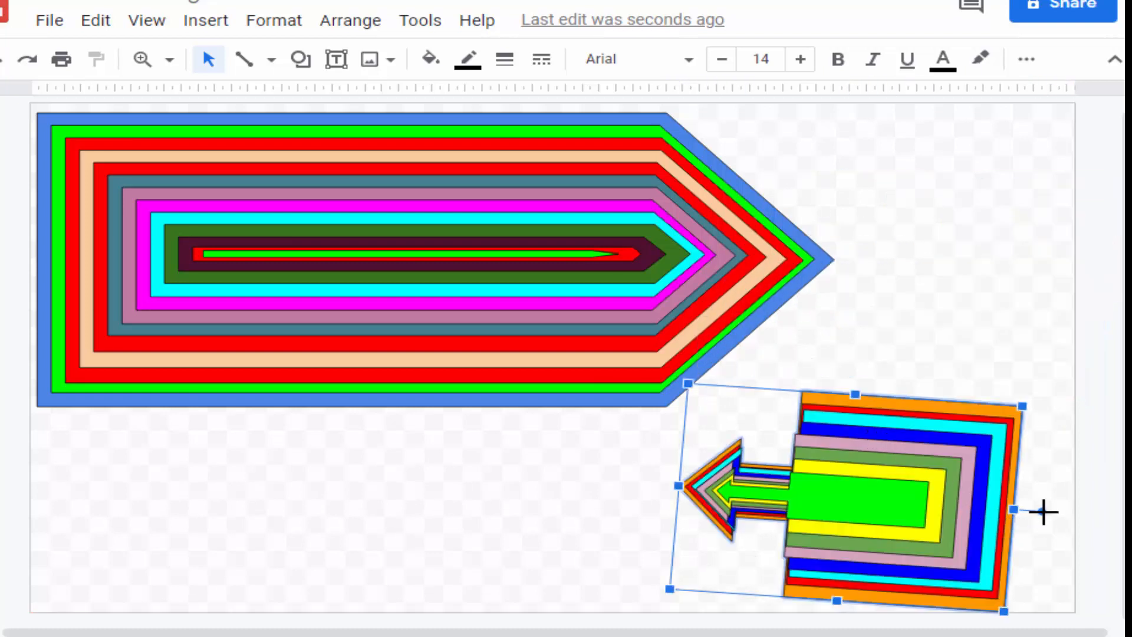
left_click_drag(1043, 508, 1043, 498)
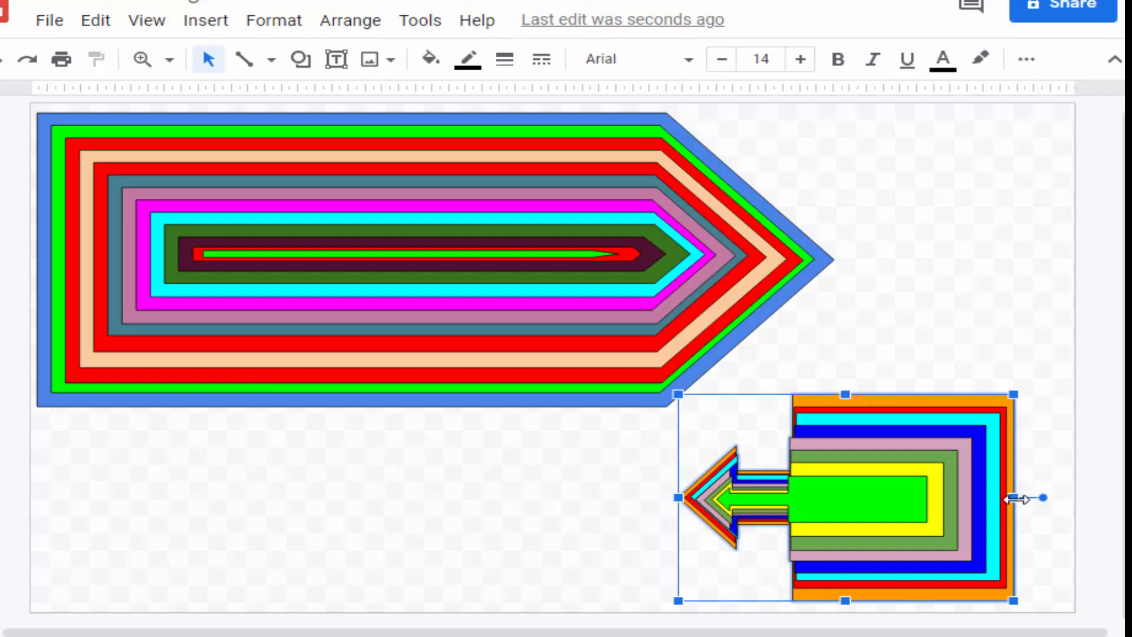
- Stretch the callout group horizontally and position it below the pentagons' tip, just inside the page's right edge
left_click_drag(1014, 498, 1063, 498)
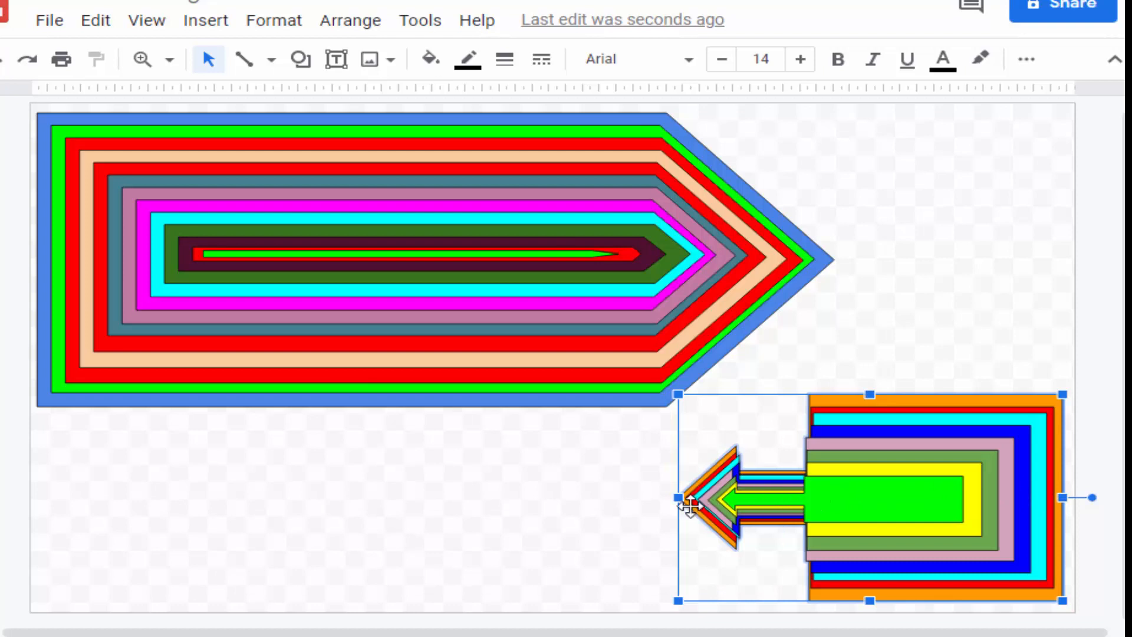
left_click_drag(679, 498, 692, 499)
left_click_drag(881, 496, 890, 402)
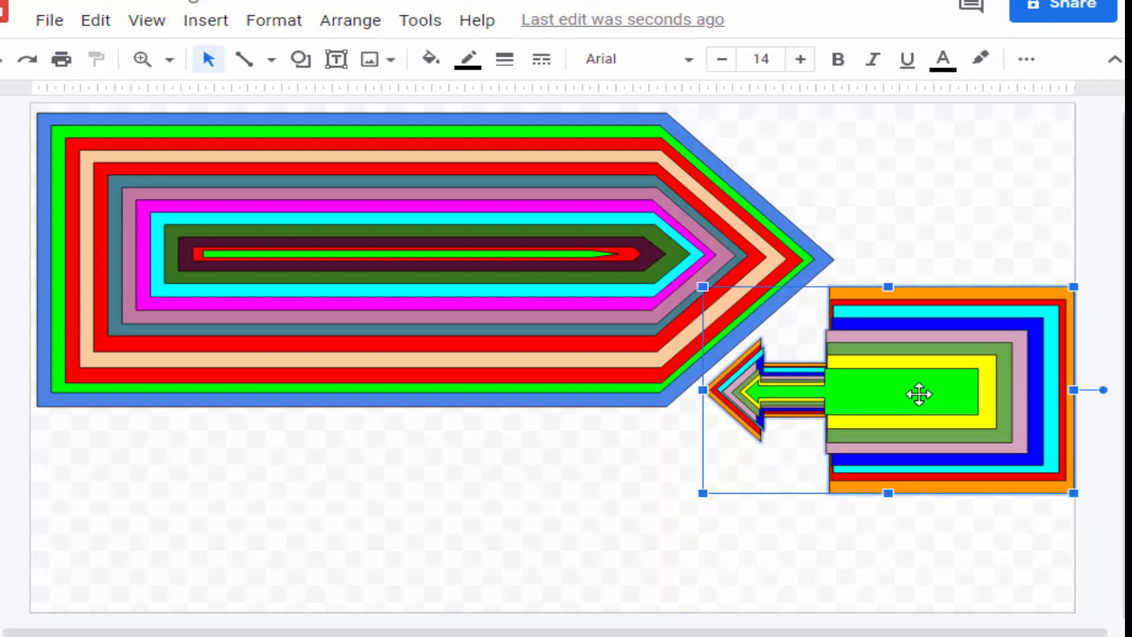
key("Left")
key("Left")
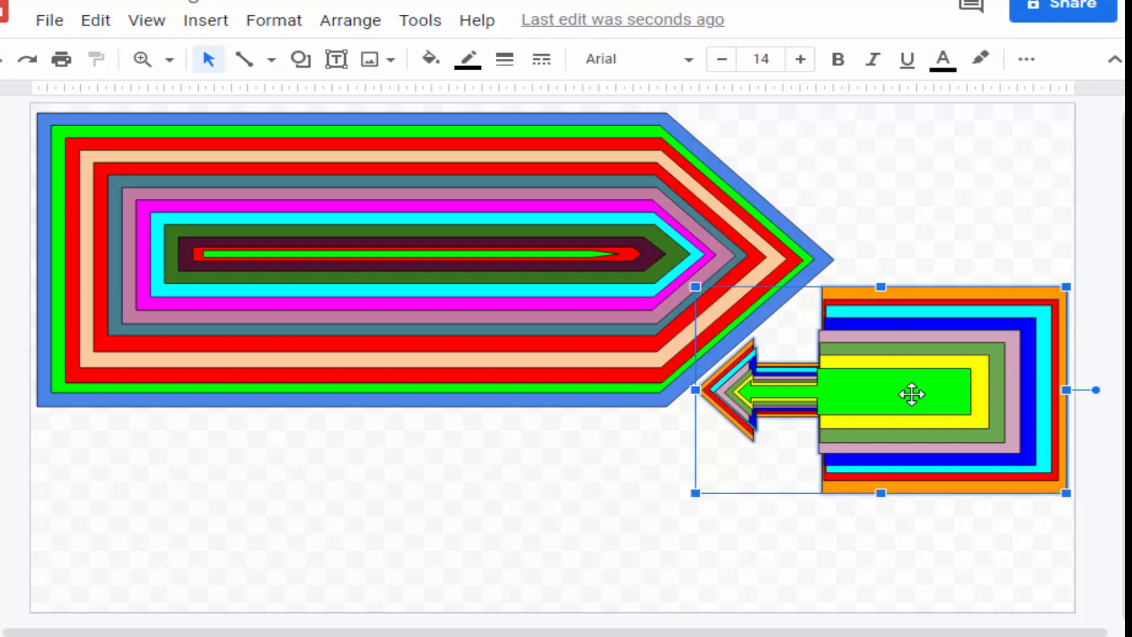
left_click(978, 199)
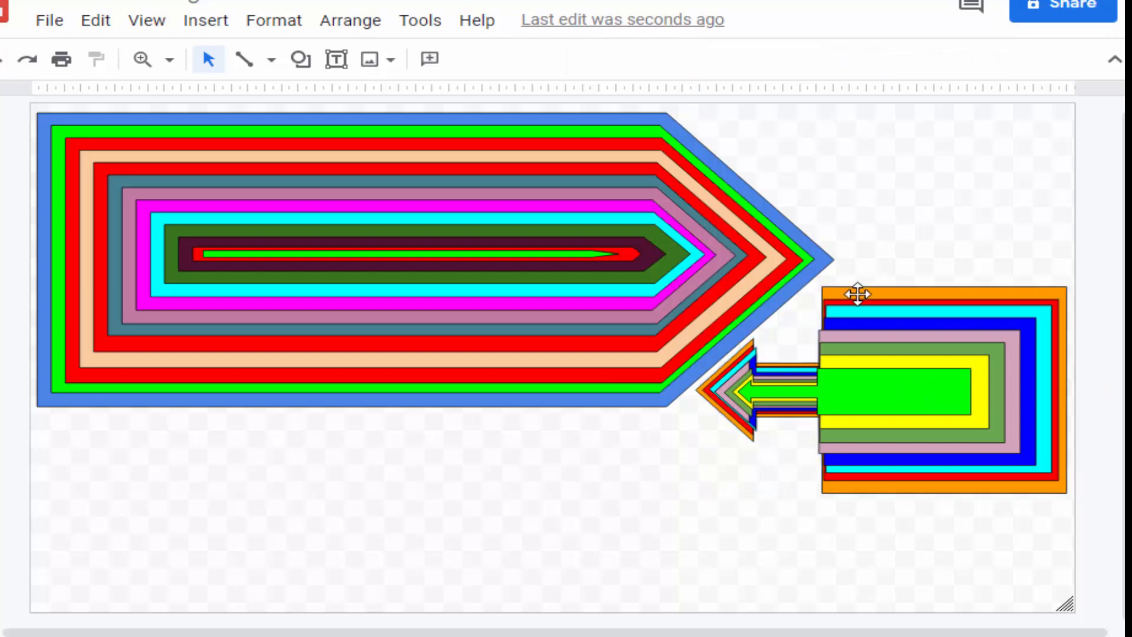